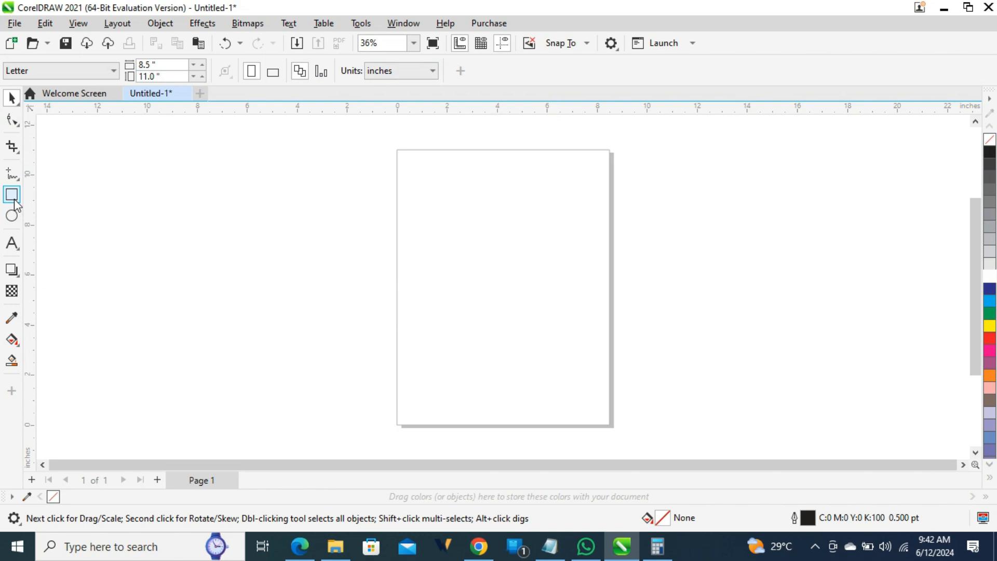
Step: Draw a wide rectangle on the upper half of the page and set its width to 4 inches
drag(422, 199, 528, 234)
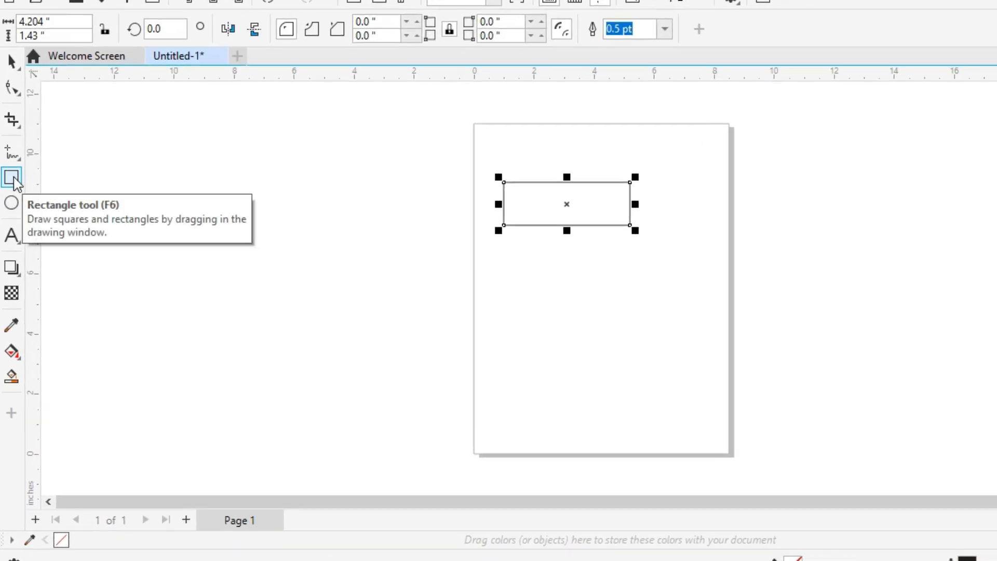
drag(52, 22, 19, 21)
text(4)
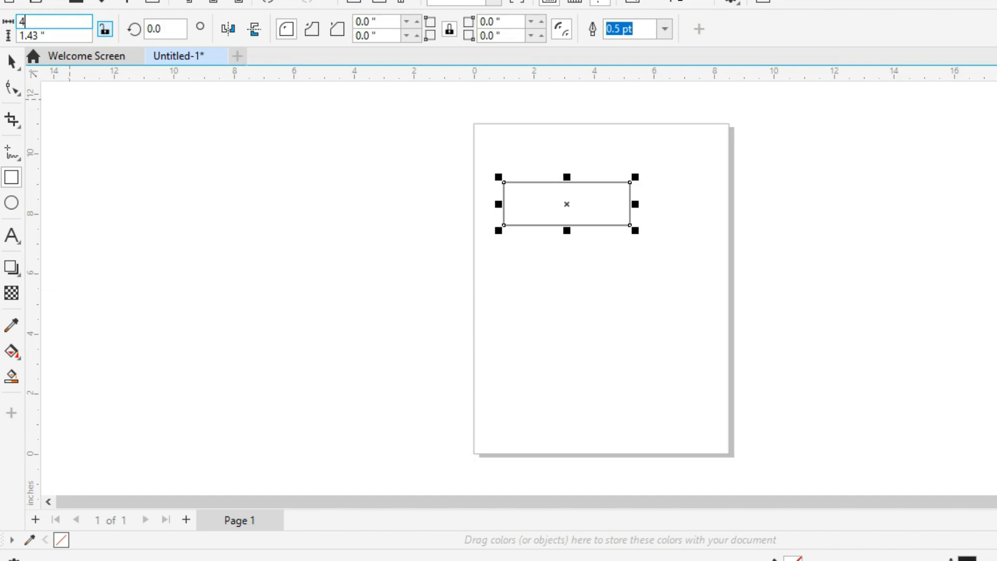
key(Tab)
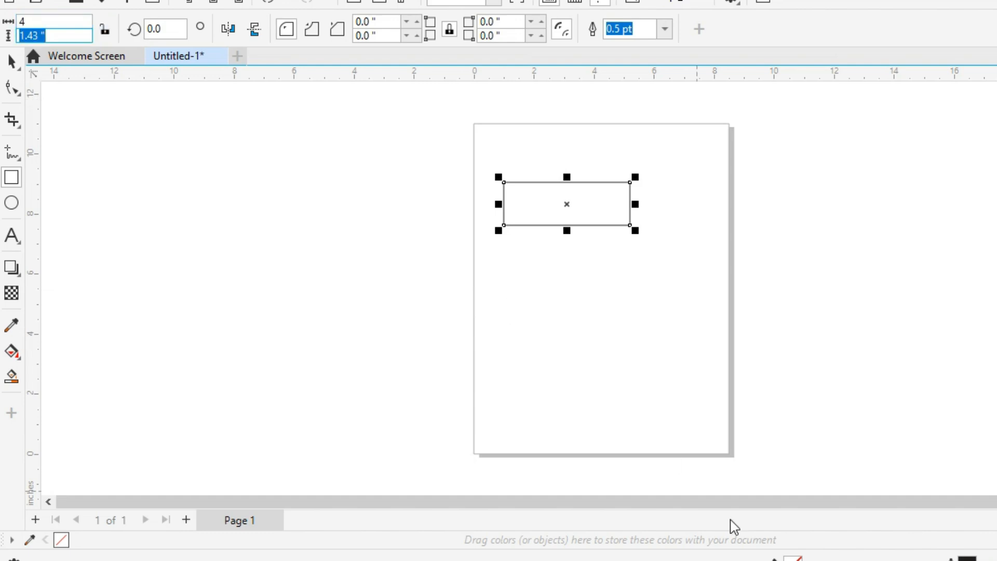
Step: Copy the height 1.327 from the Notepad dimension notes and apply it to the wide rectangle
key(alt+Tab)
drag(531, 15, 565, 15)
key(ctrl+c)
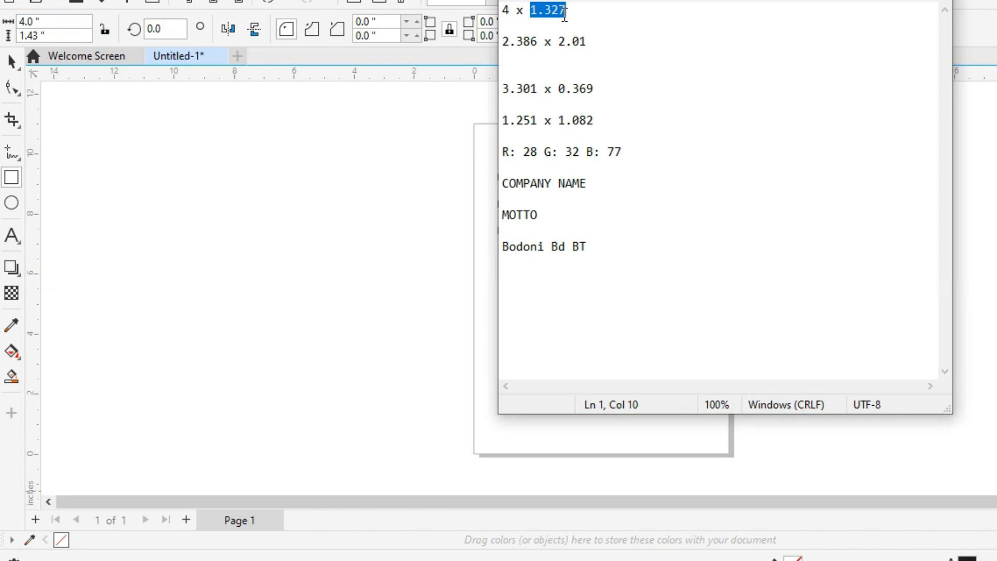
key(alt+Tab)
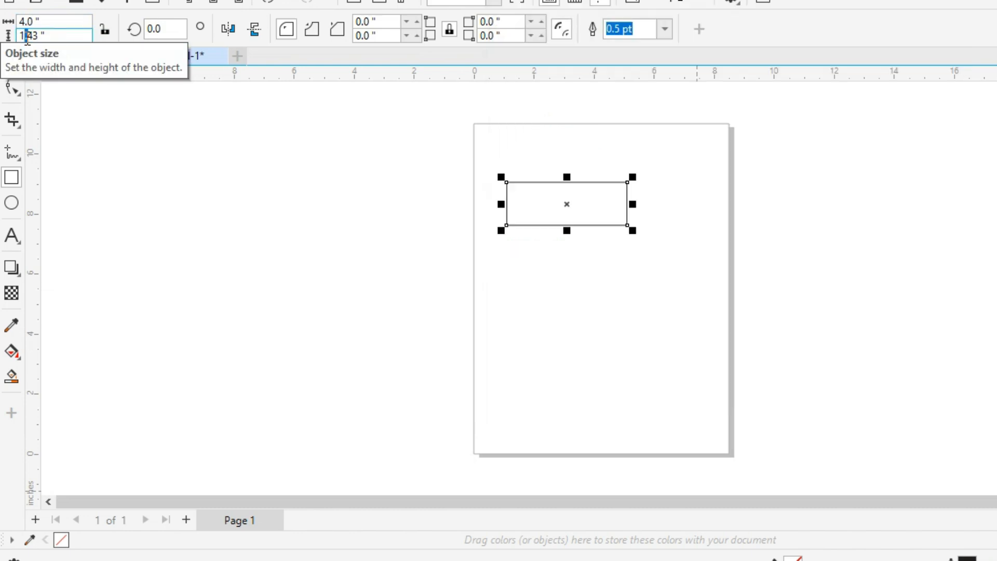
key(ctrl+v)
key(Return)
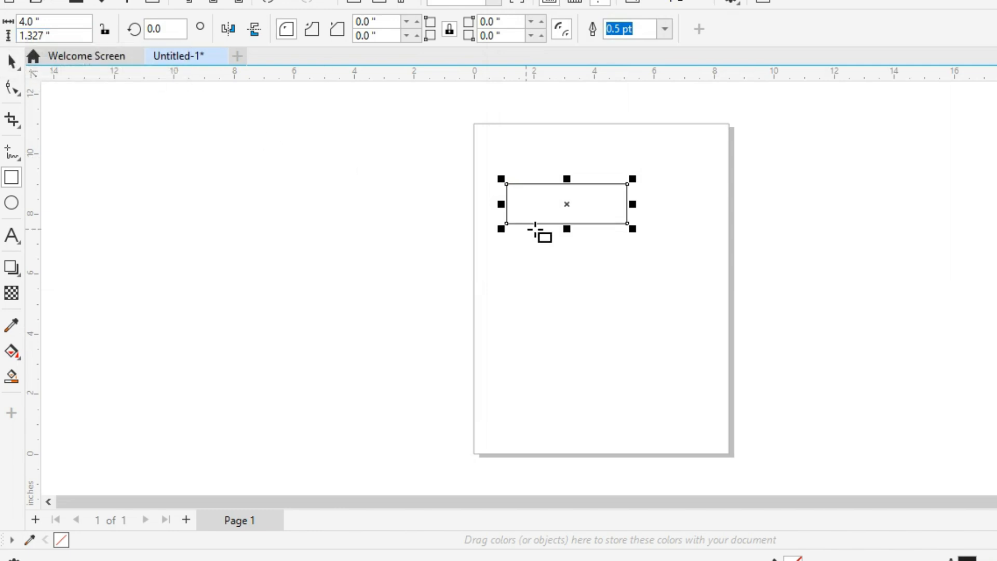
key(space)
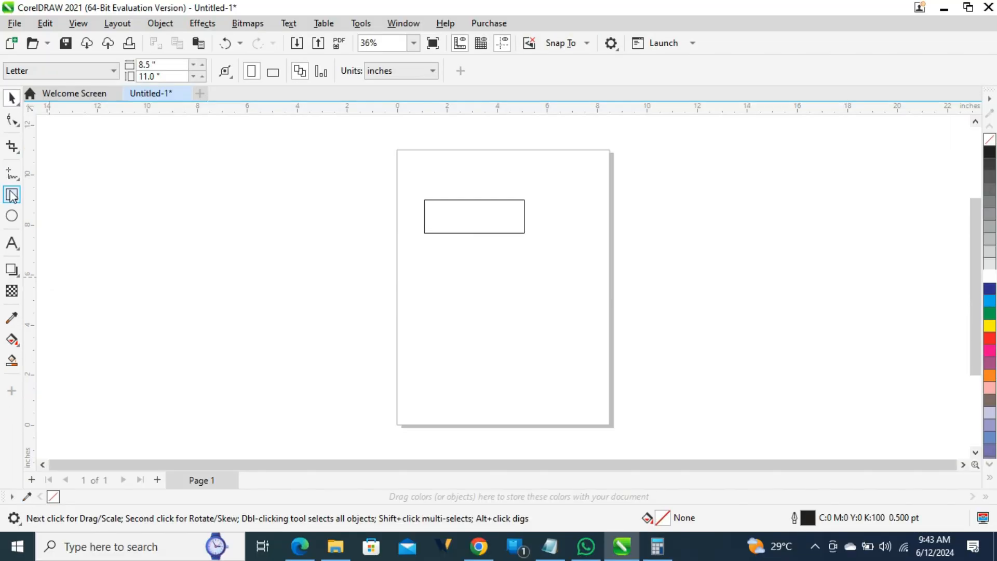
Step: Draw a second rectangle overlapping the first one's lower edge and set its width to 2.386 inches, copied from the Notepad notes
click(11, 180)
drag(495, 244, 501, 271)
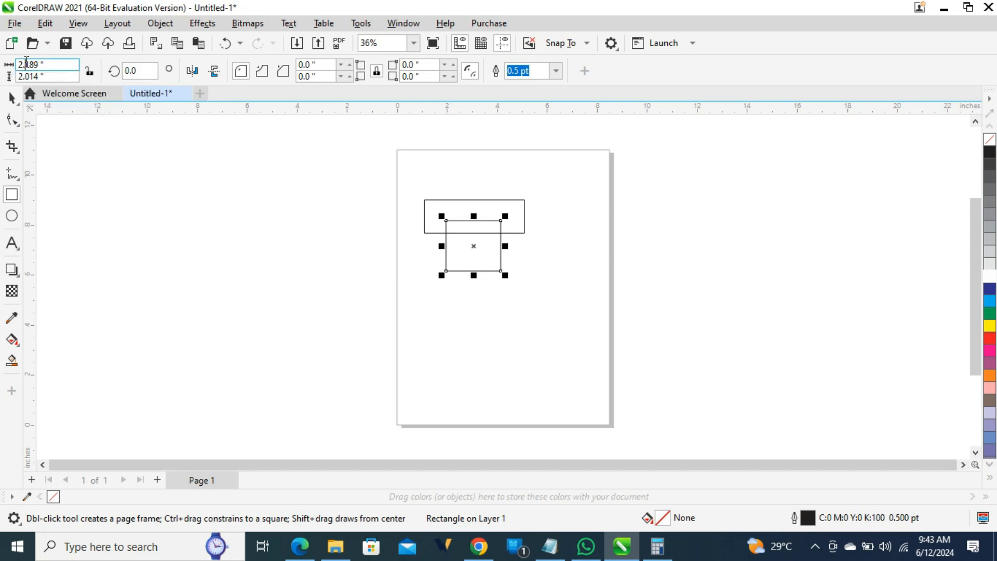
click(26, 63)
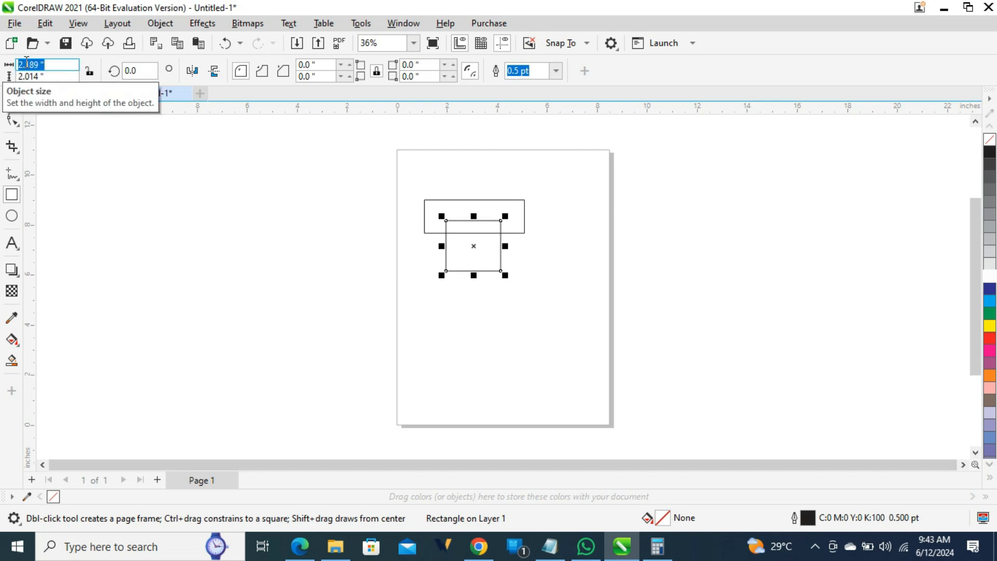
click(549, 547)
drag(451, 81, 418, 78)
key(ctrl+c)
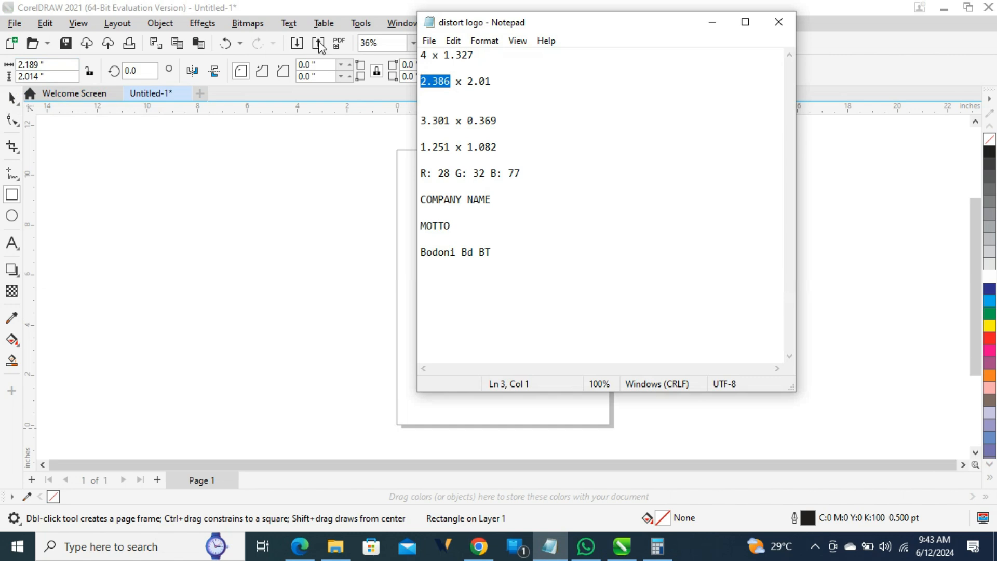
click(42, 65)
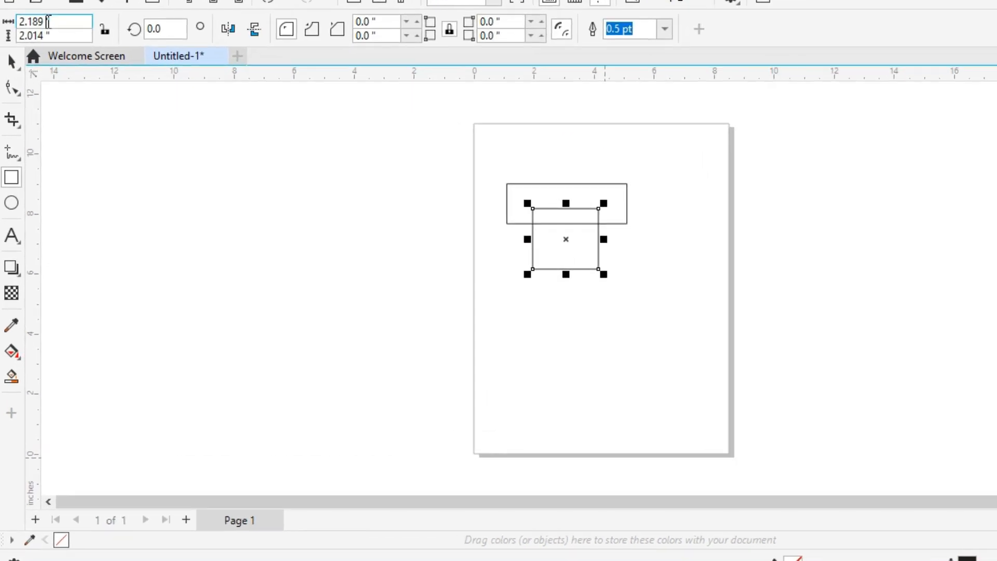
key(ctrl+a)
key(ctrl+v)
Step: Copy 2.01 from the Notepad notes and set it as the second rectangle's height
key(alt+Tab)
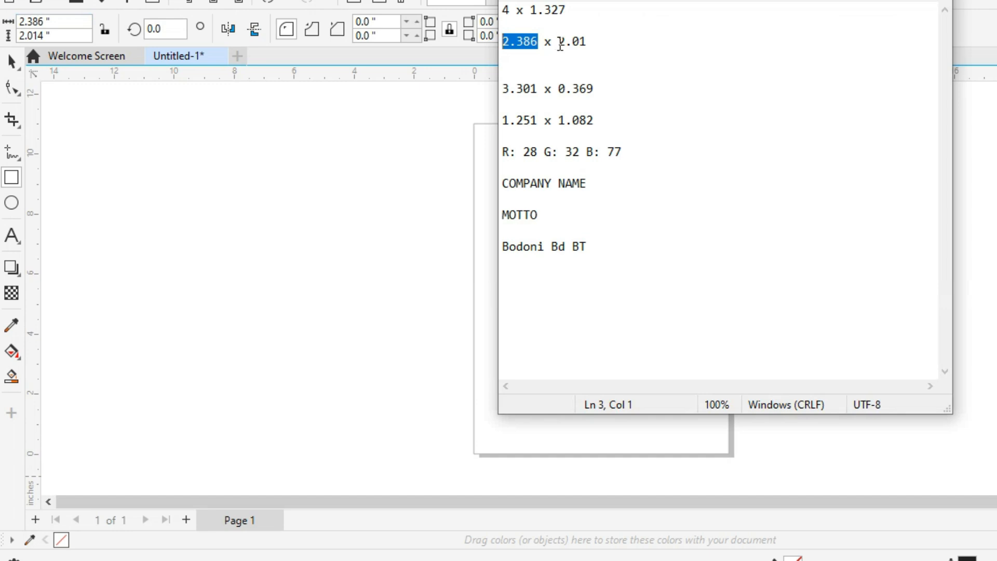
drag(558, 42, 605, 41)
key(ctrl+c)
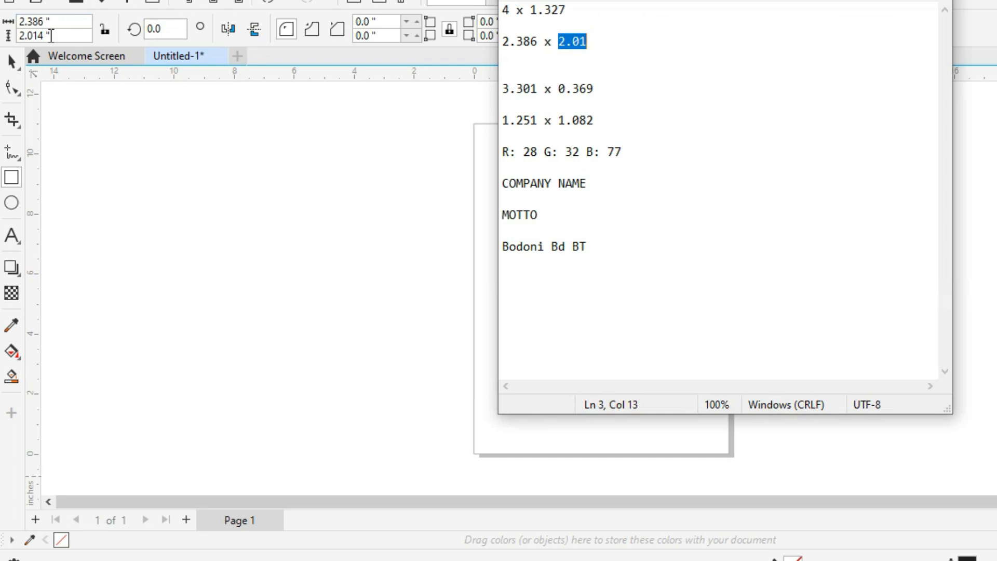
key(alt+Tab)
drag(54, 35, 8, 36)
key(ctrl+v)
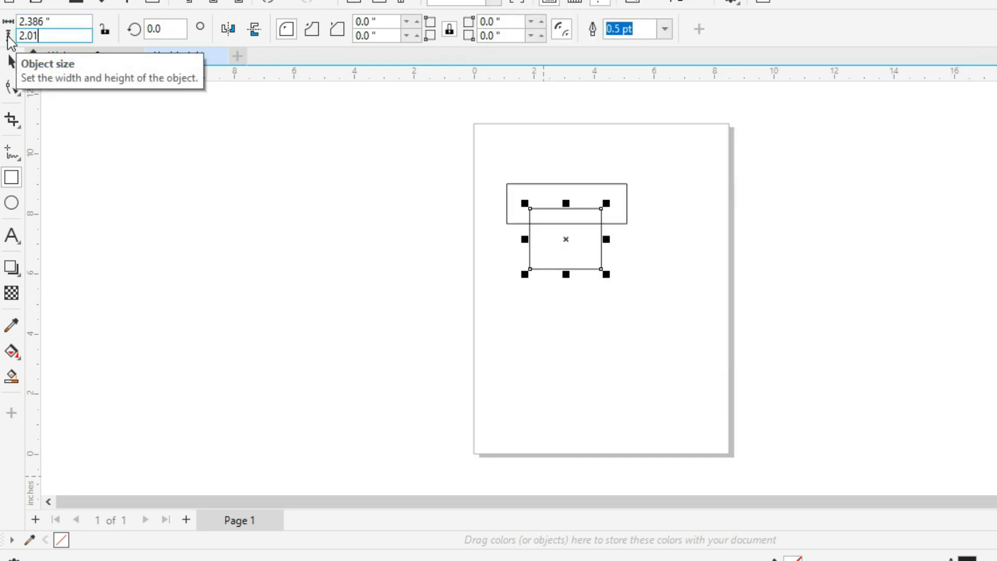
key(Return)
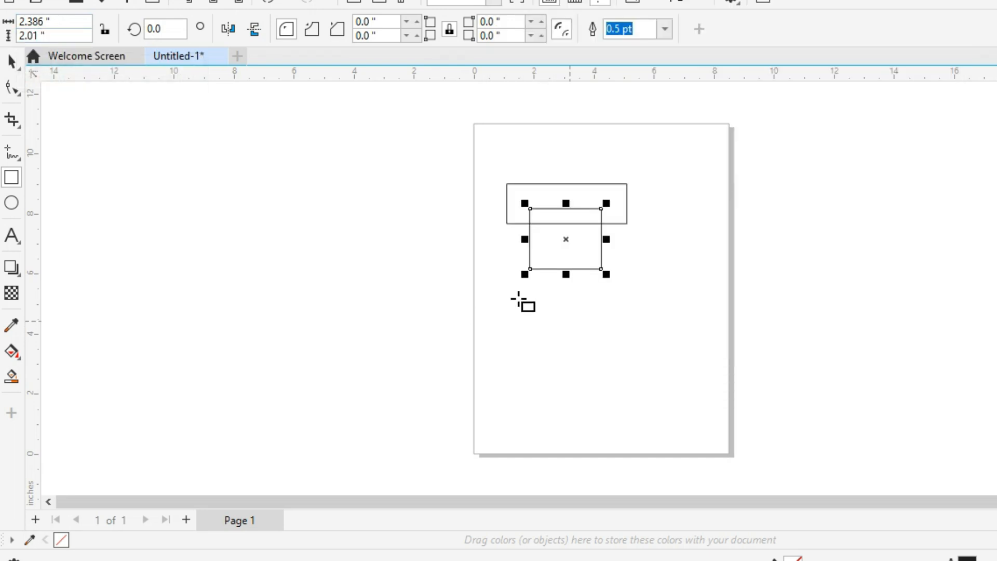
Step: Center both rectangles on each other and in the middle of the page
key(space)
drag(457, 148, 719, 328)
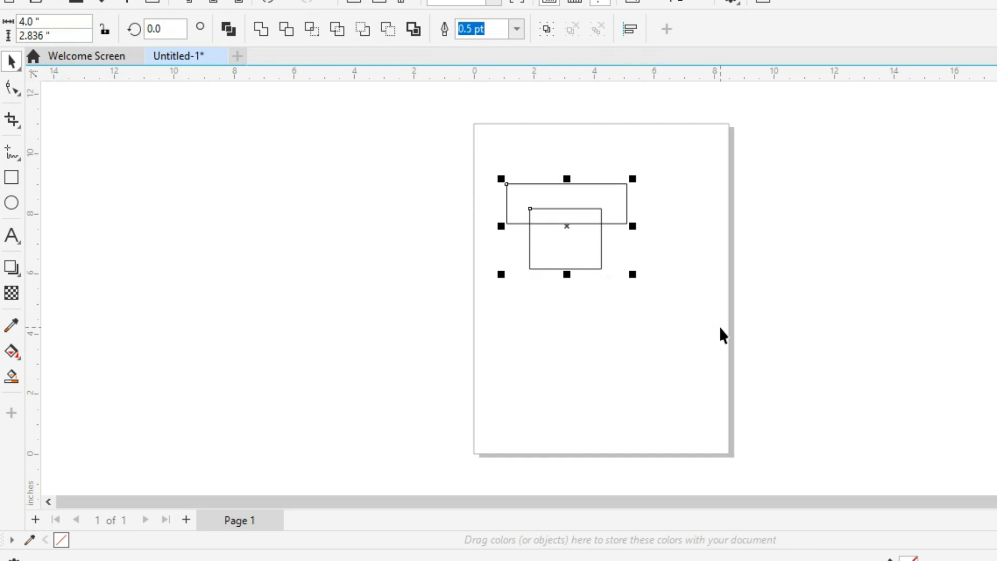
key(e)
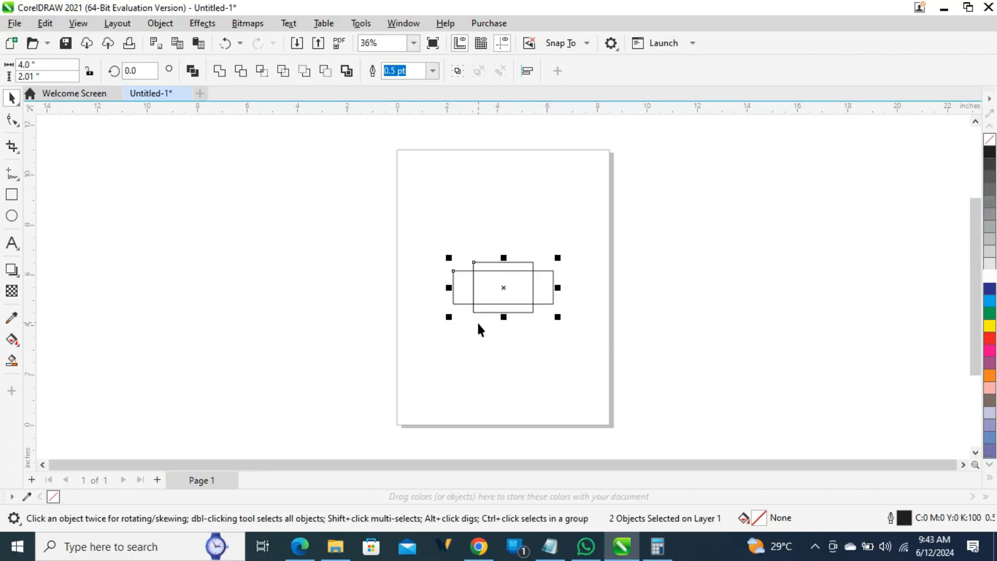
click(478, 328)
drag(367, 242, 640, 351)
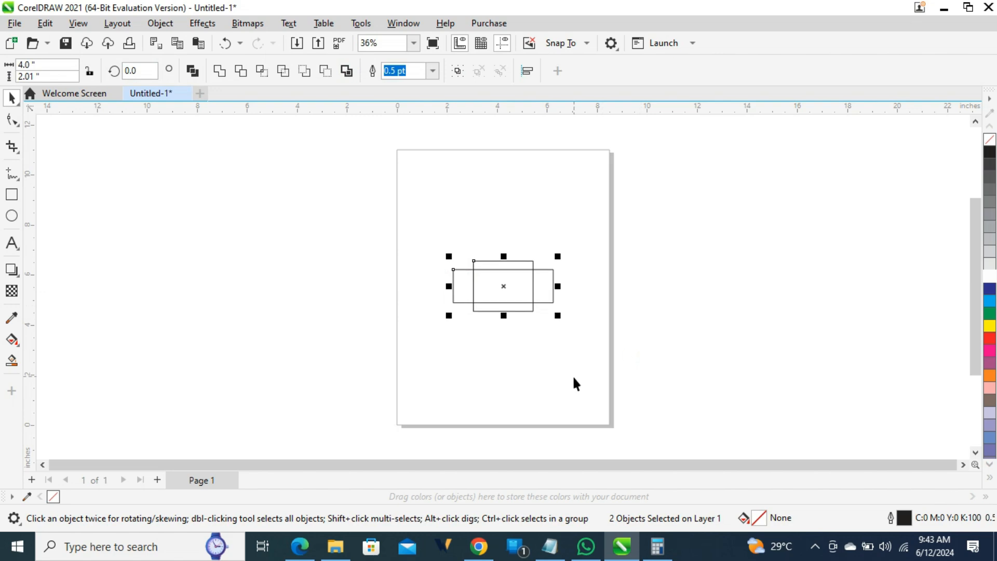
Step: Nudge the narrower rectangle straight down until only its upper part overlaps the lower part of the wide rectangle
click(507, 299)
click(505, 312)
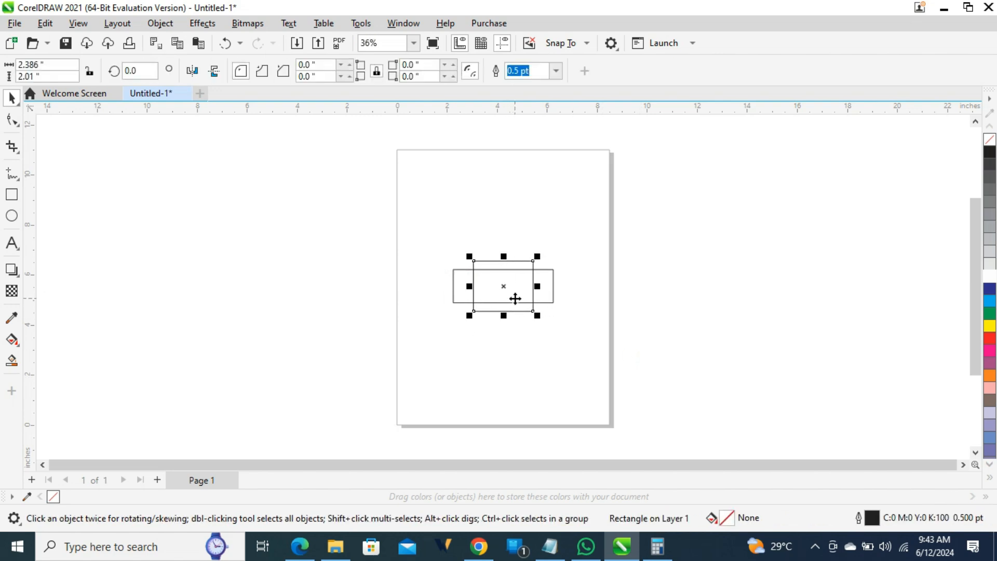
key(Down)
key(Down)
key(Down)
key(Down)
key(Down)
key(Down)
key(Down)
key(Down)
key(Down)
key(Down)
key(Down)
key(Down)
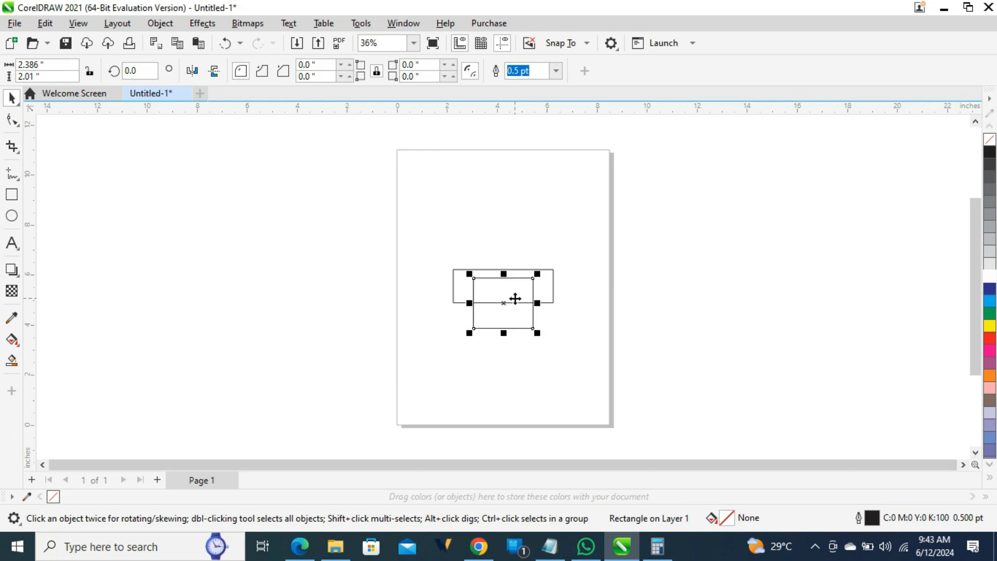
key(Down)
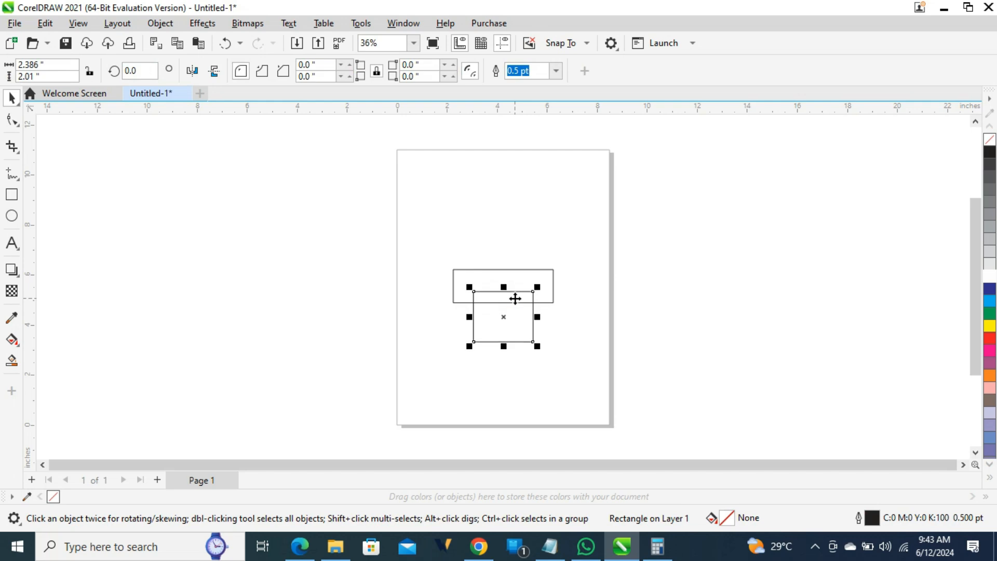
Step: Shift both overlapping rectangles slightly upward together and weld them into a single T-shaped outline
click(329, 307)
drag(369, 217, 654, 364)
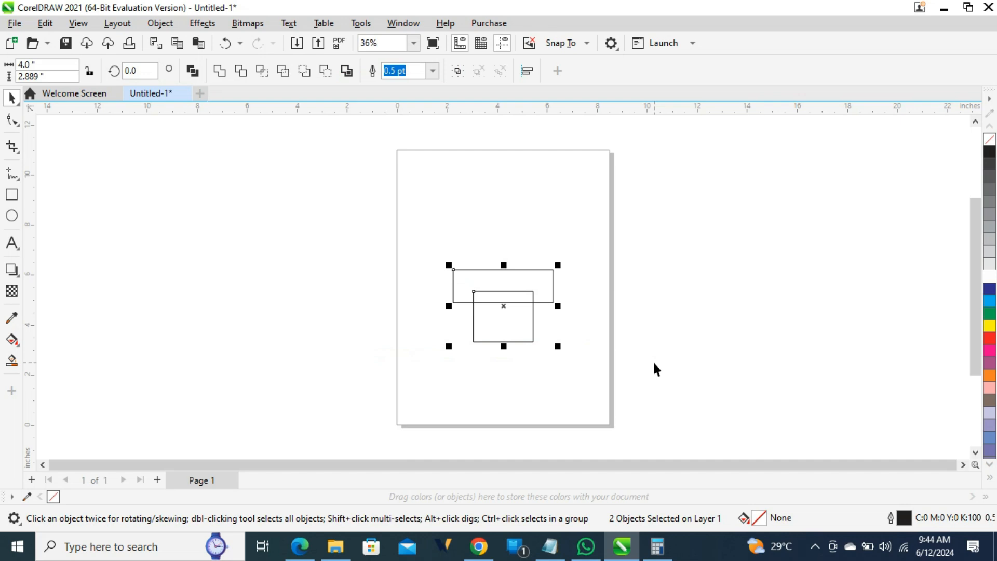
key(shift+F2)
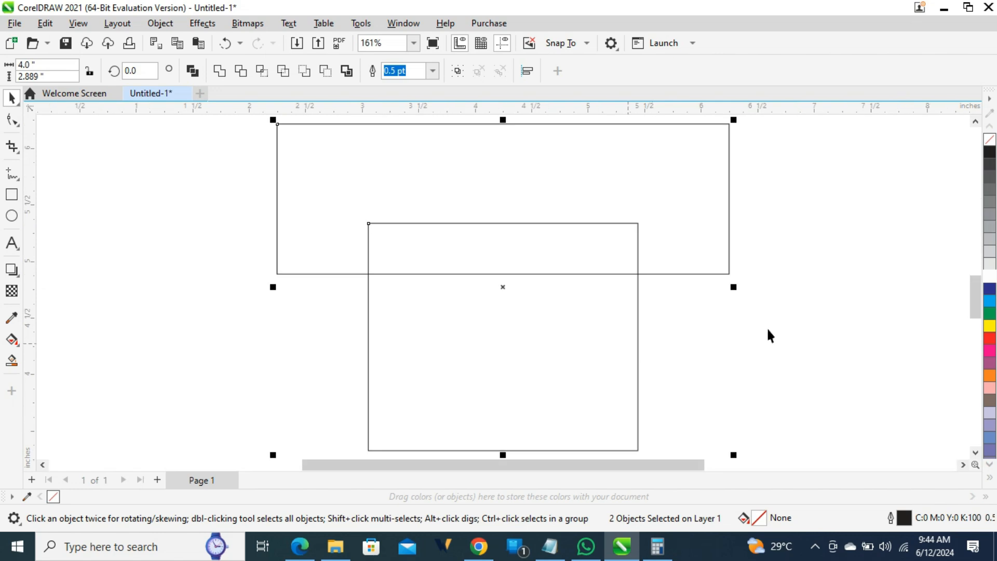
scroll(768, 330, down, 2)
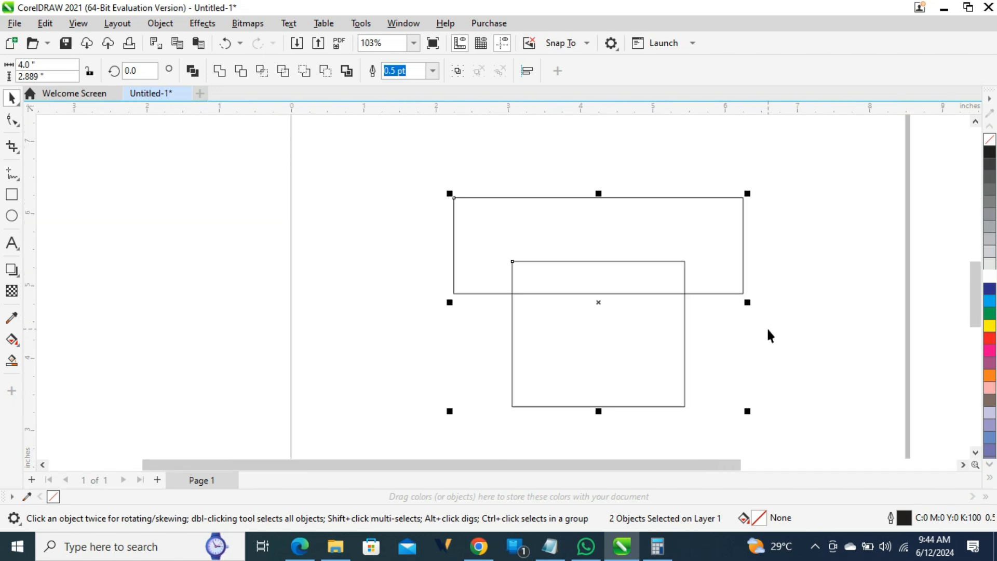
drag(643, 325, 632, 304)
click(368, 338)
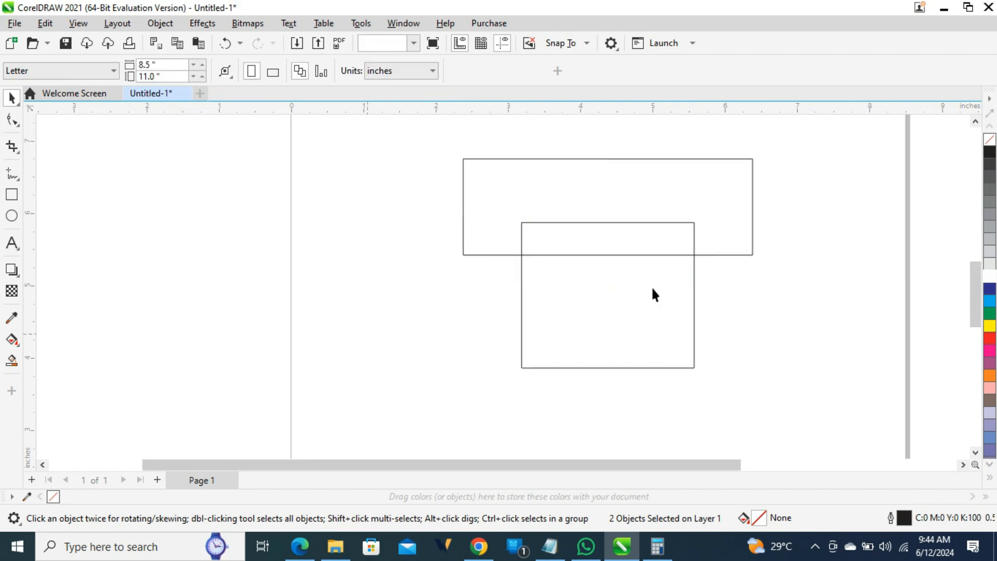
drag(443, 146, 798, 397)
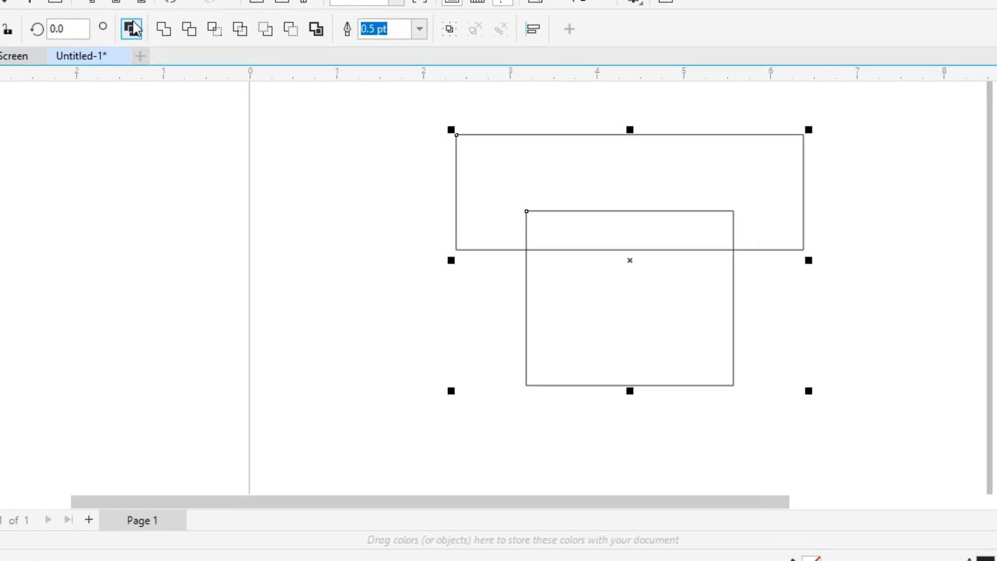
click(165, 30)
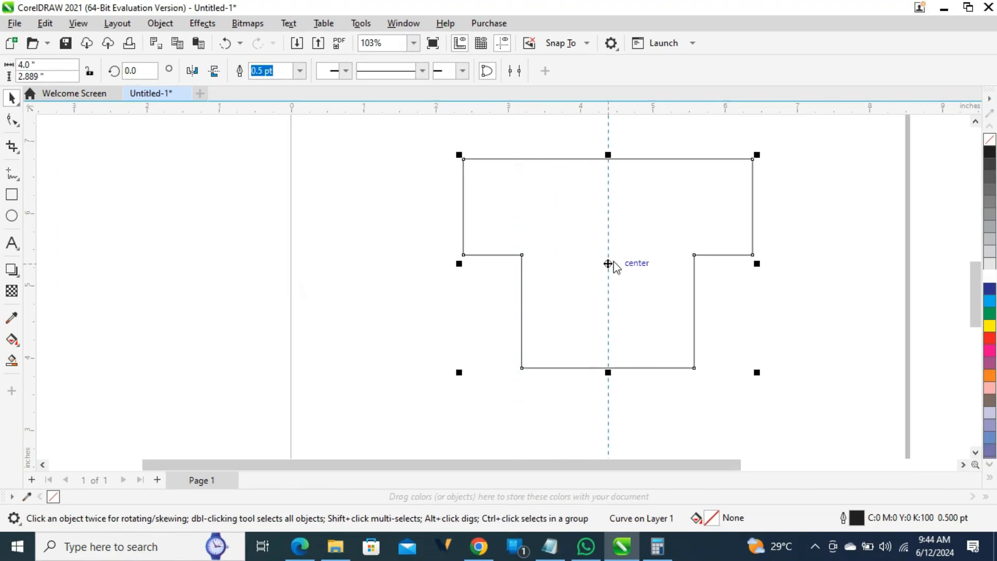
Step: Place a vertical guideline through the T shape's center and add nodes where it crosses the shape's upper and lower edges
drag(608, 264, 608, 263)
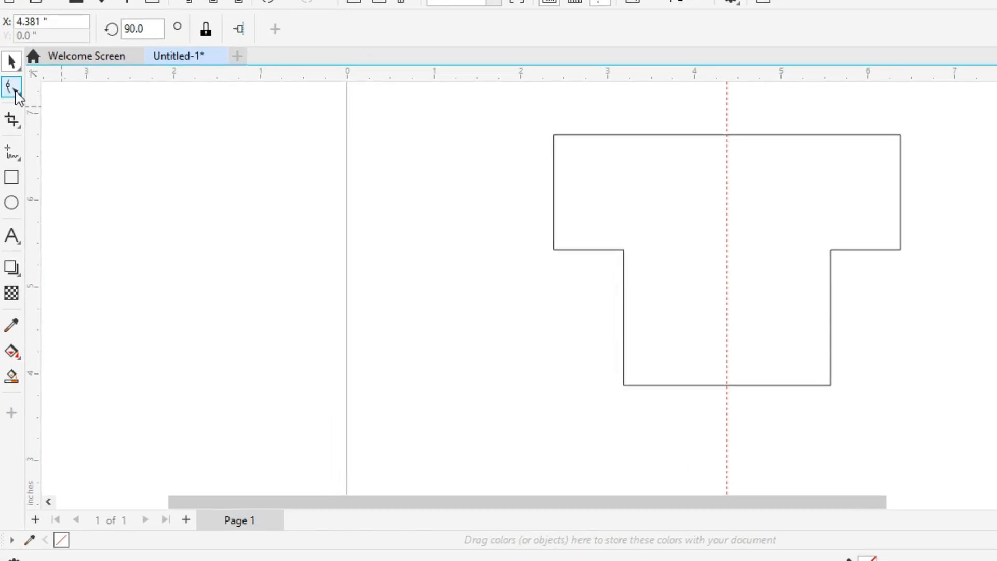
click(12, 88)
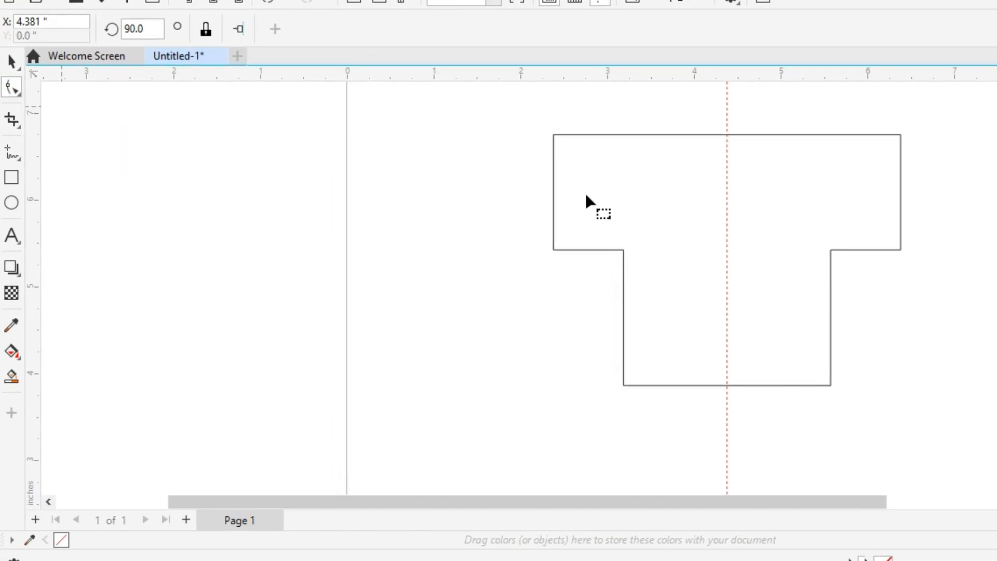
click(727, 136)
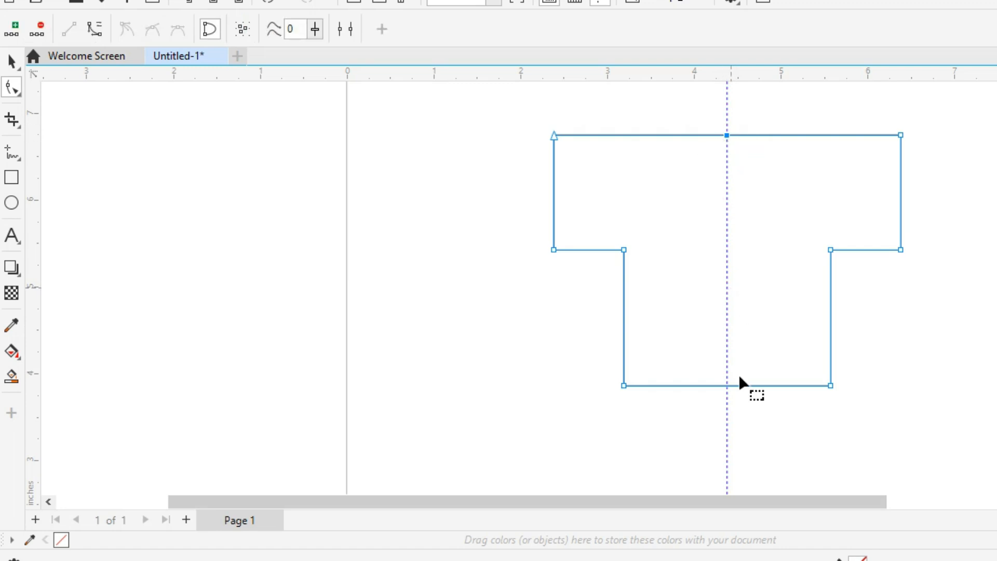
double_click(726, 385)
Step: Delete the vertical guideline running through the center of the T shape
key(space)
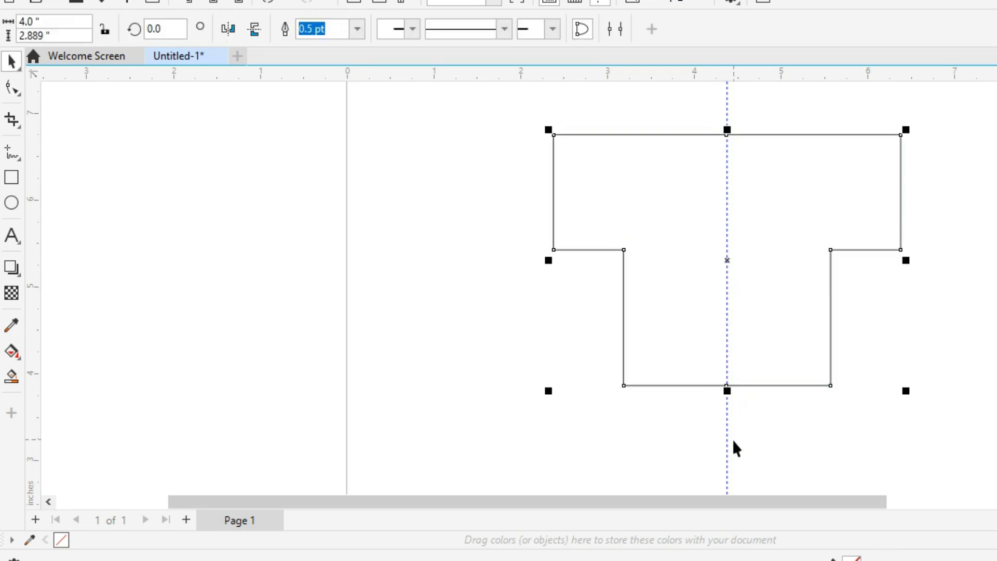
click(727, 440)
key(Delete)
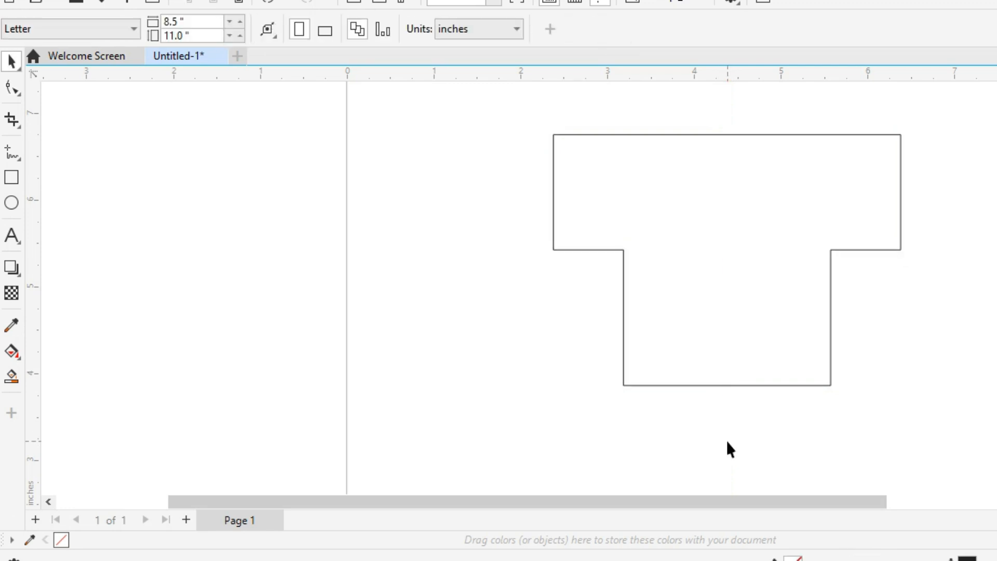
Step: Move the middle node of the T shape's upper edge straight down about half an inch to form a V-shaped notch
click(677, 189)
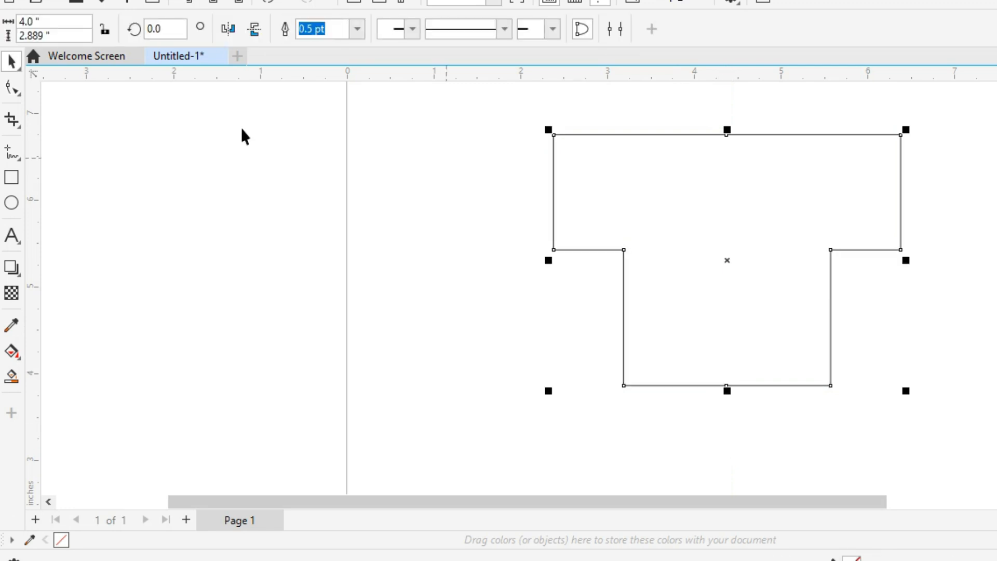
click(6, 91)
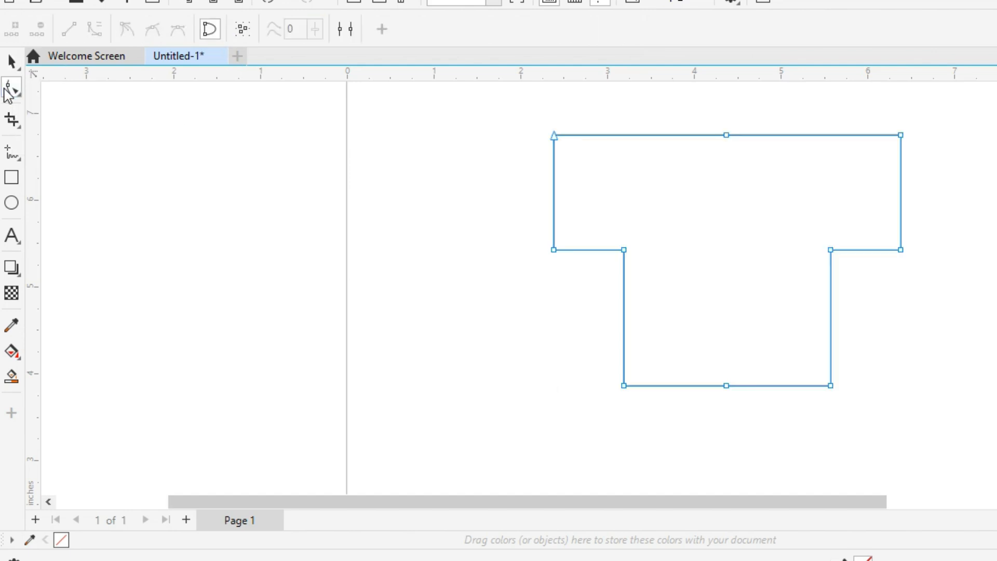
drag(727, 134, 727, 173)
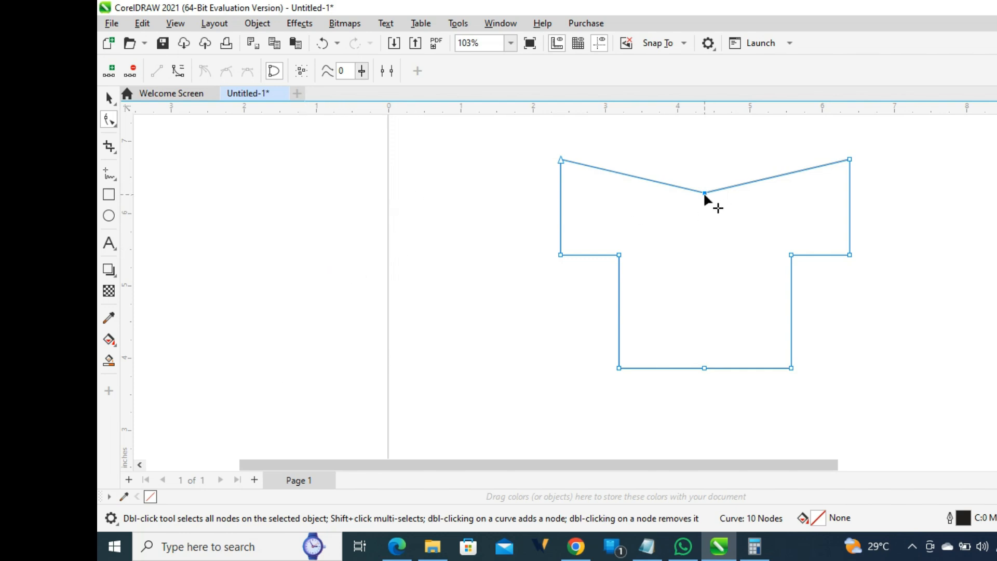
Step: Convert the V-notch node's segments to curves, delete the node, and pull the curve handles down to form a smooth concave upper edge
click(178, 72)
click(131, 72)
click(561, 161)
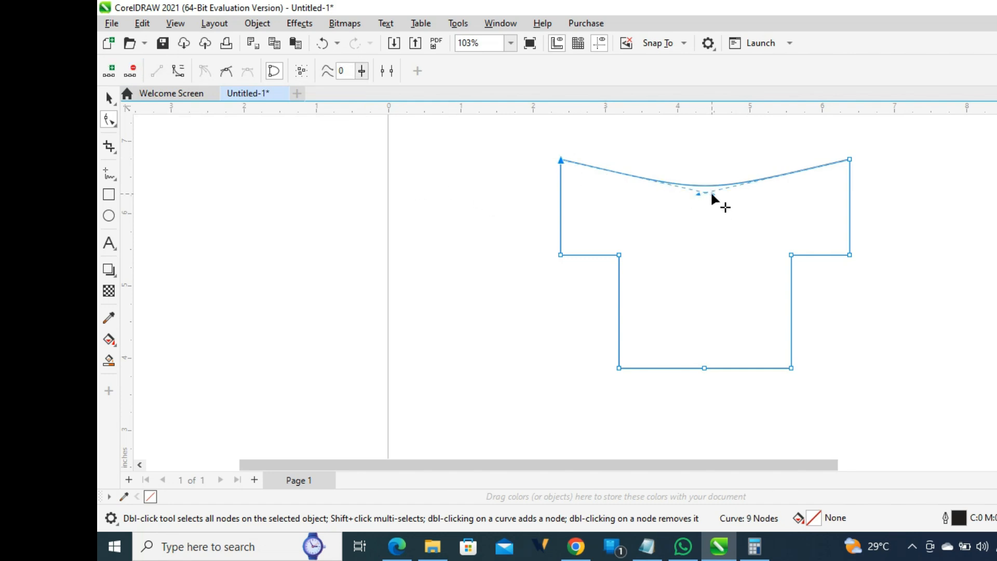
mouse_move(712, 192)
mouse_down()
mouse_move(711, 204)
mouse_move(697, 190)
mouse_move(711, 208)
mouse_up()
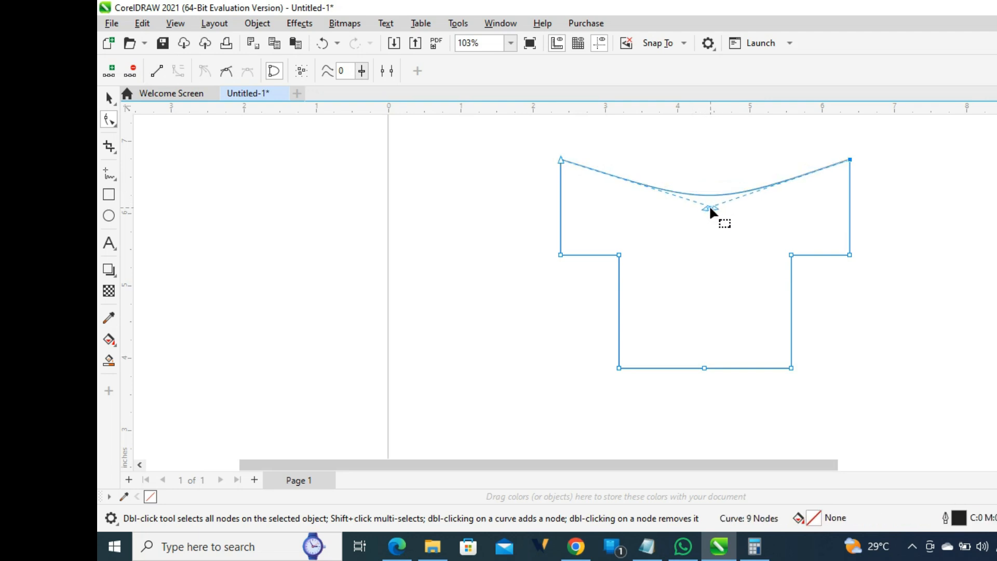
Step: Convert the three nodes along the shape's lower edge to curves and delete them to form a rounded U-shaped bottom
scroll(705, 361, up, 3)
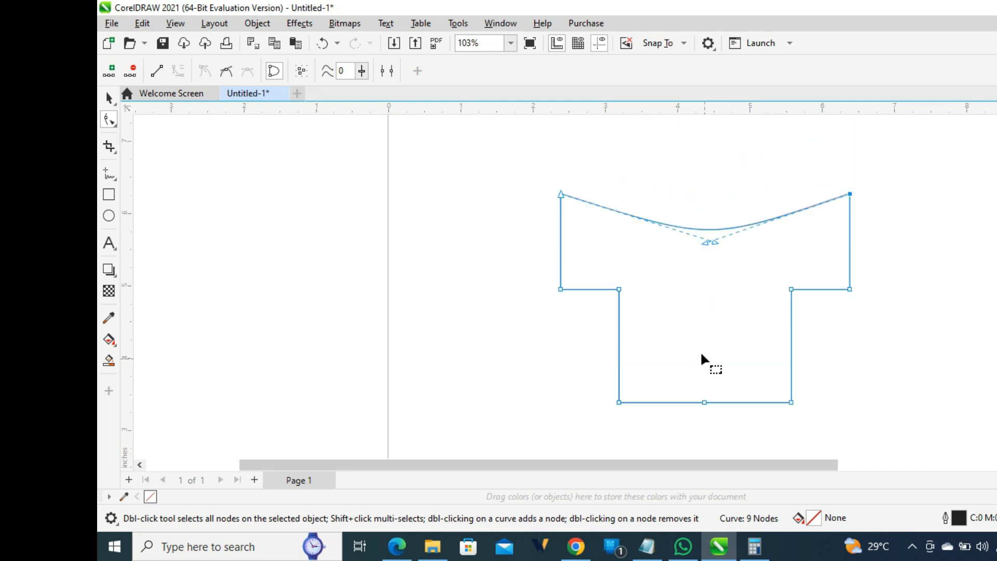
scroll(702, 319, down, 4)
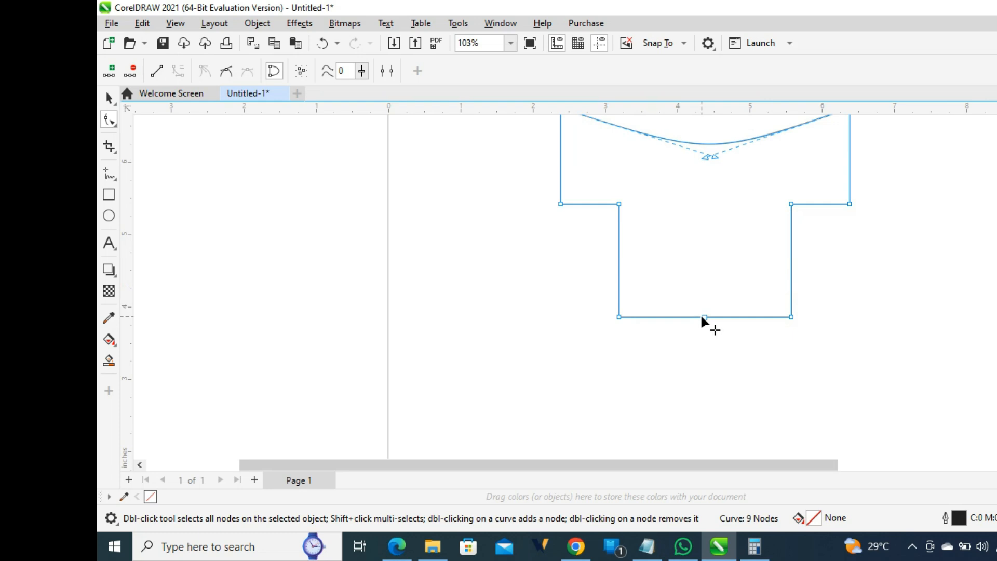
drag(584, 301, 827, 343)
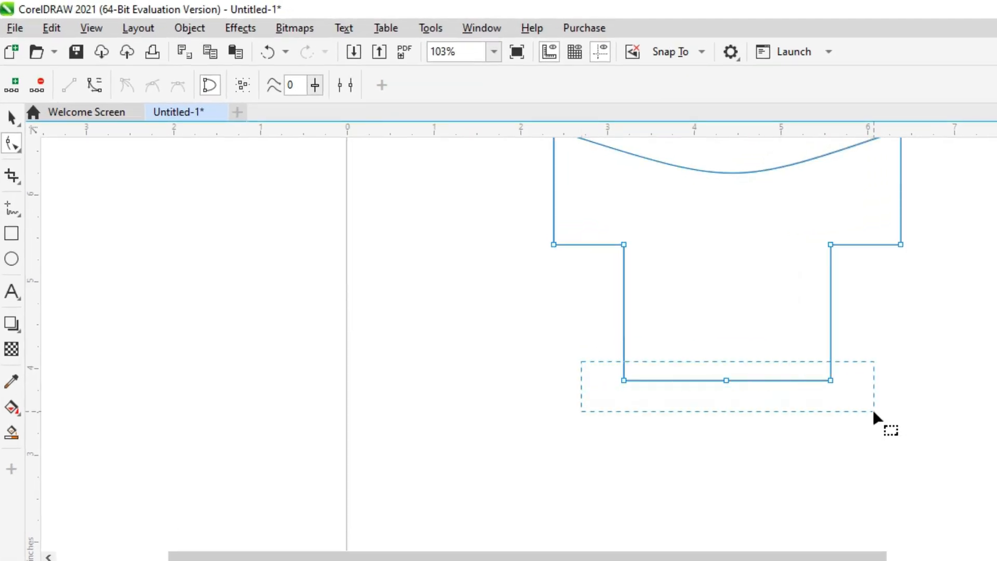
drag(875, 412, 874, 412)
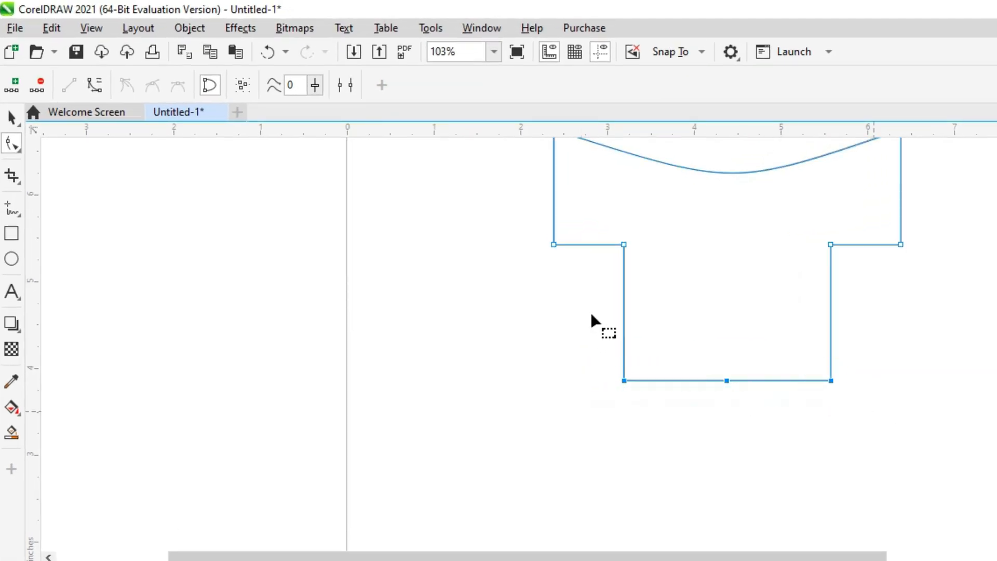
click(95, 86)
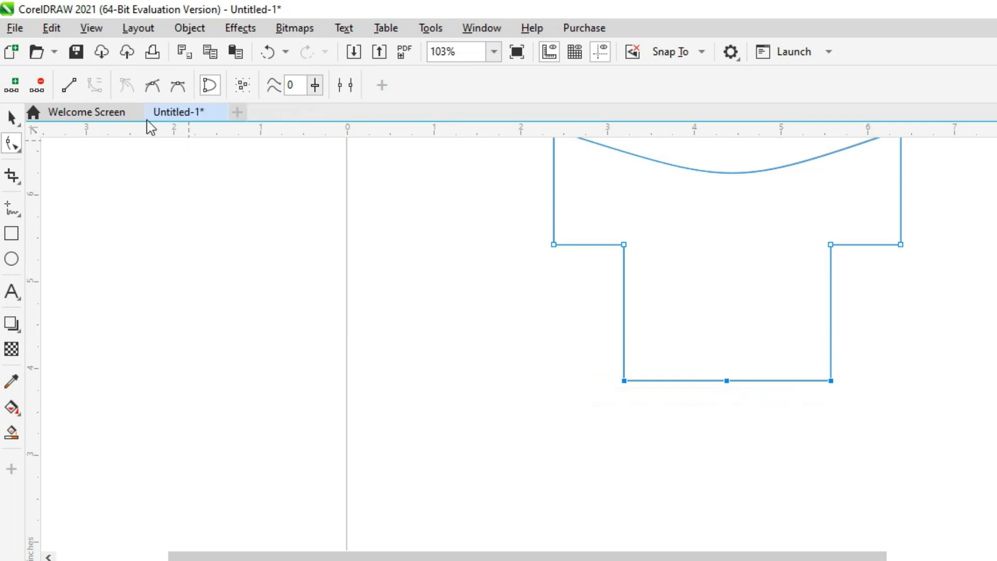
key(Delete)
click(626, 387)
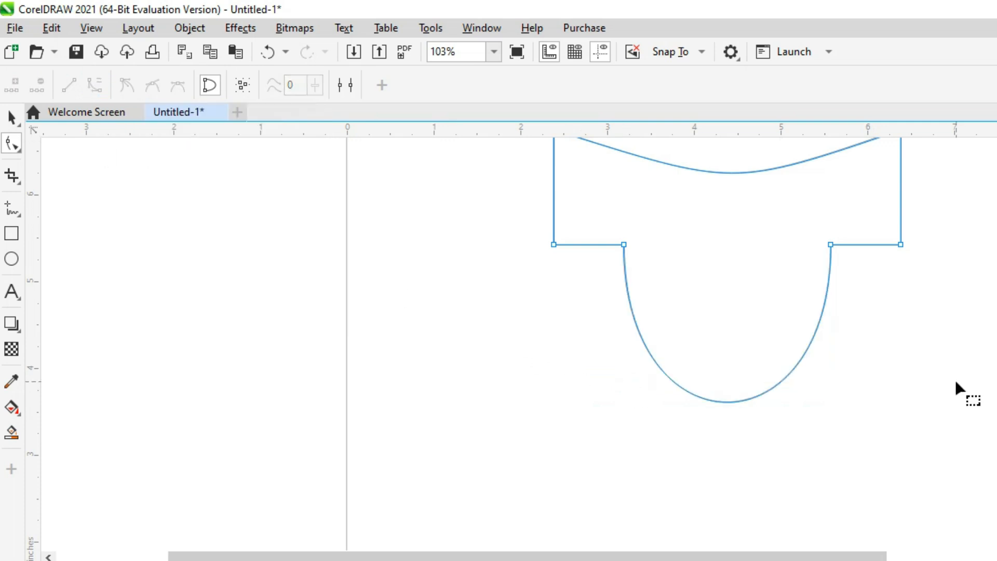
Step: Apply a Zipper distortion to the shape with the Distort tool, pulling about 0.4 inch straight down from the middle of the upper edge
scroll(962, 391, up, 2)
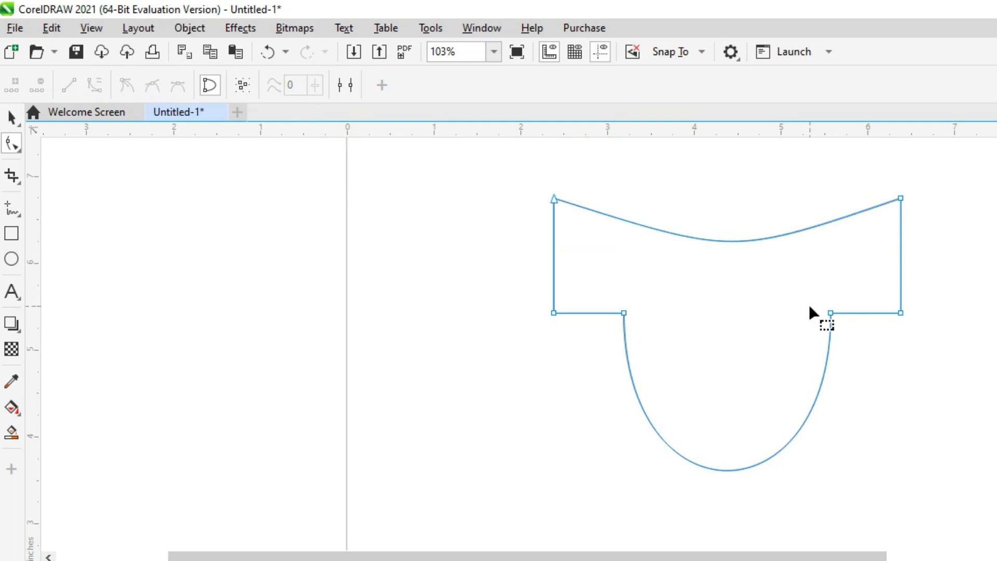
key(space)
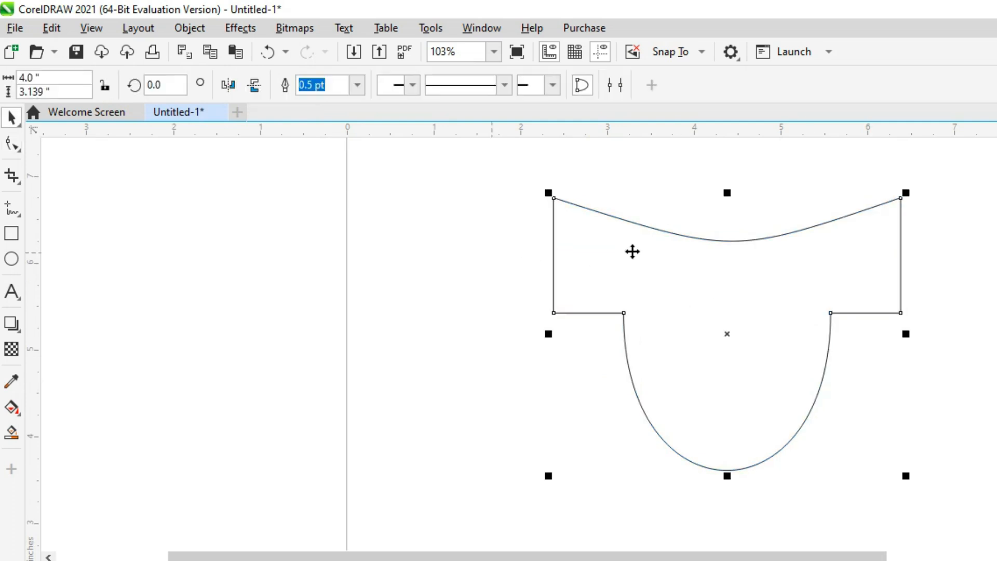
click(19, 331)
click(20, 331)
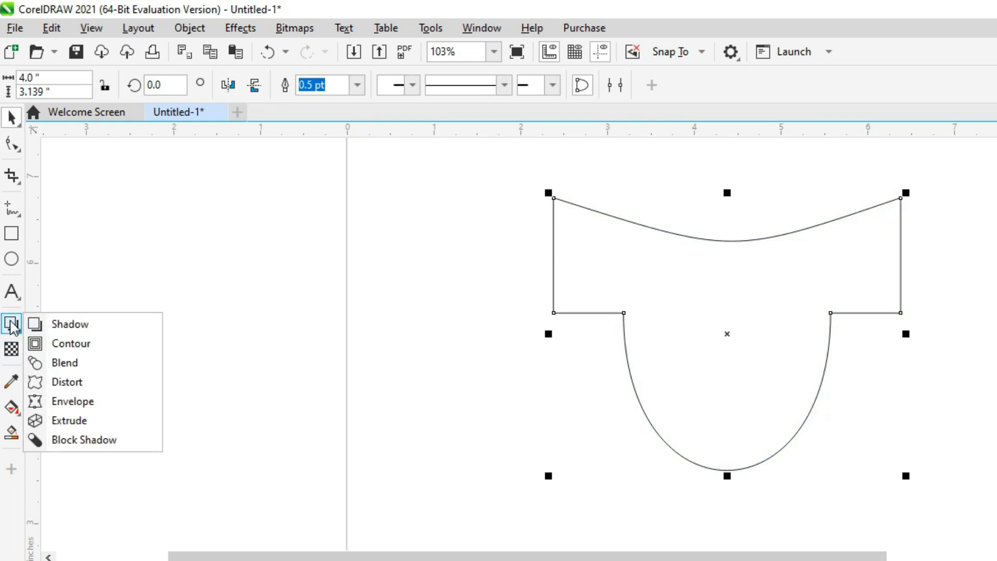
click(67, 384)
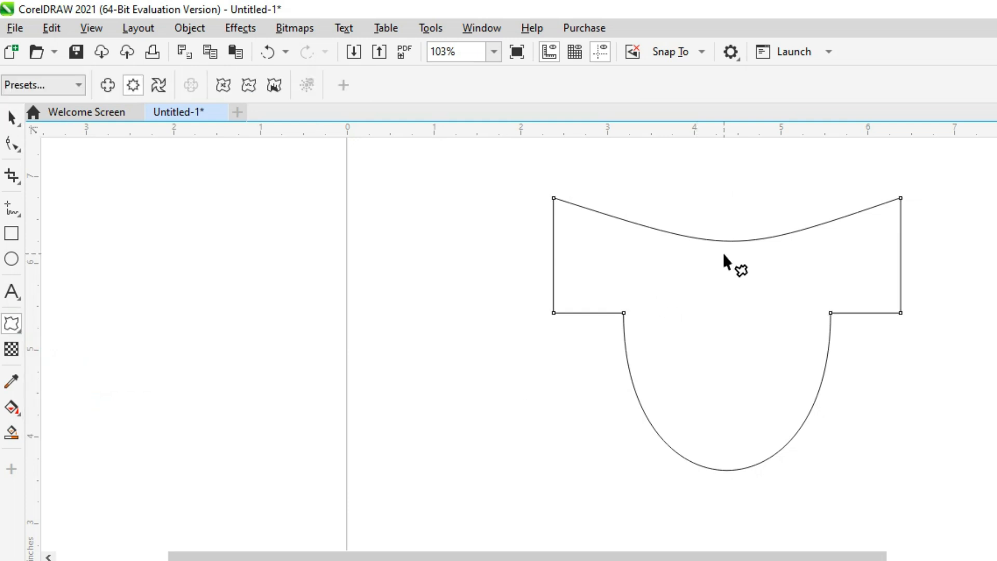
drag(726, 247, 727, 278)
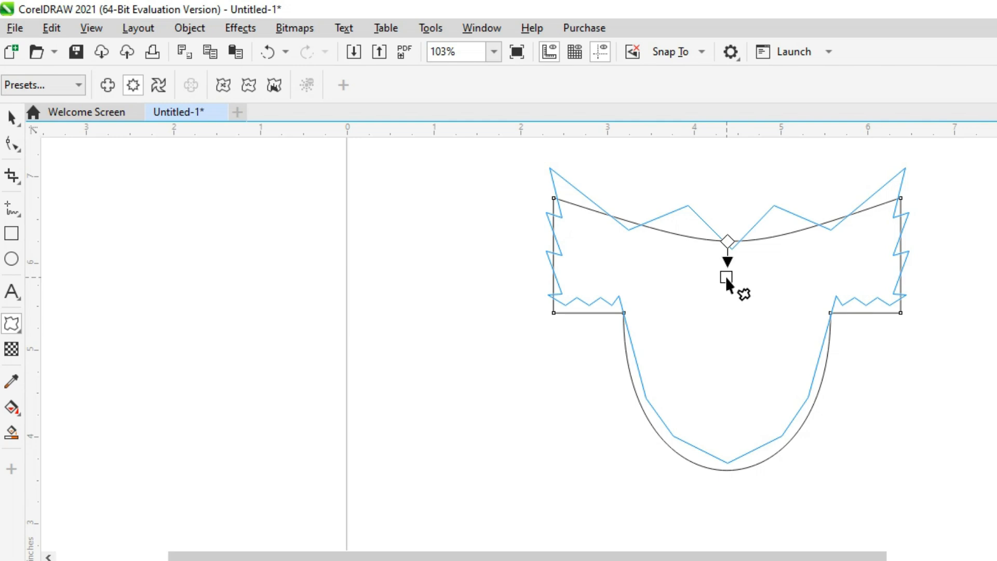
drag(727, 279, 727, 281)
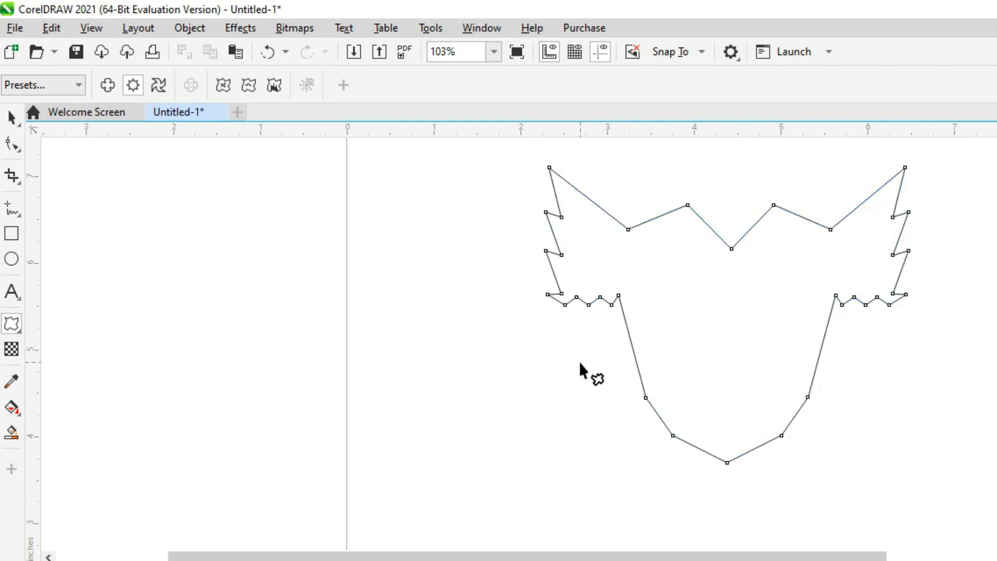
Step: Convert the distorted shape to curves
click(11, 118)
click(294, 401)
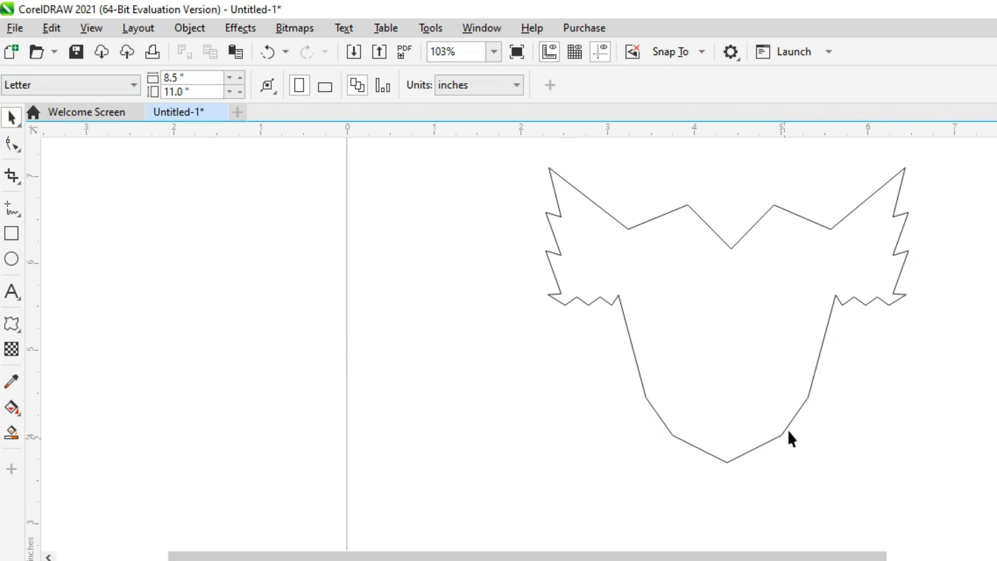
click(712, 366)
key(space)
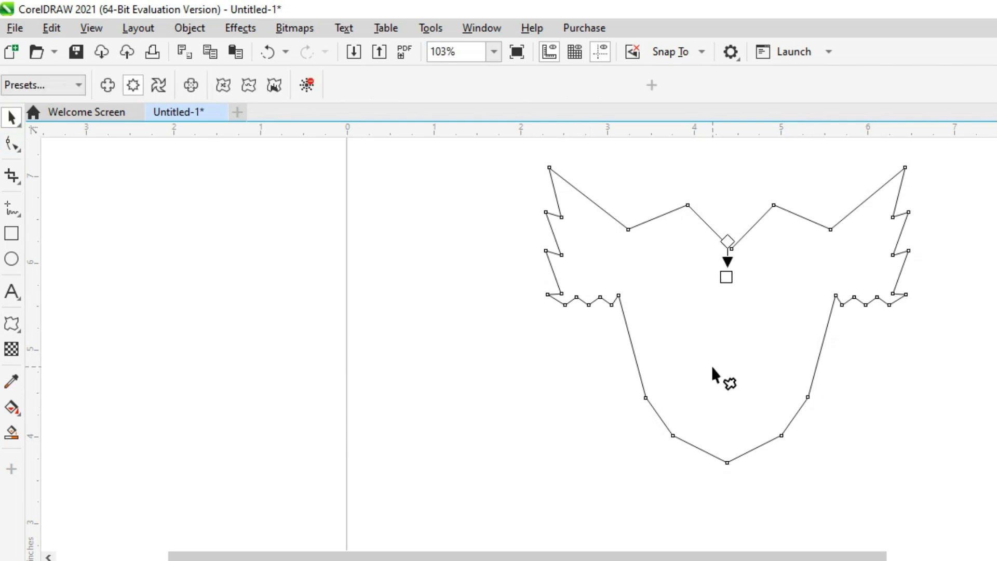
click(12, 117)
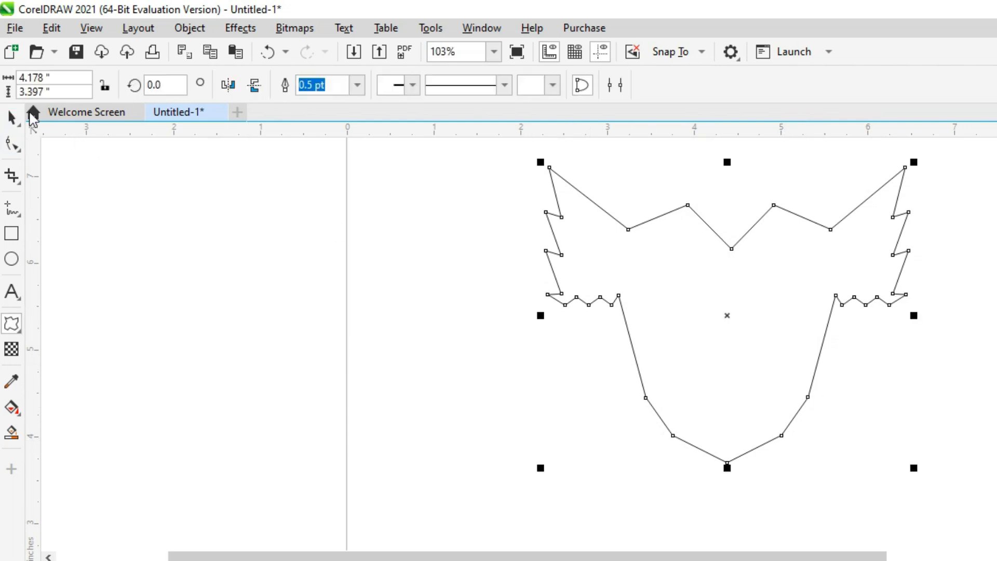
click(188, 30)
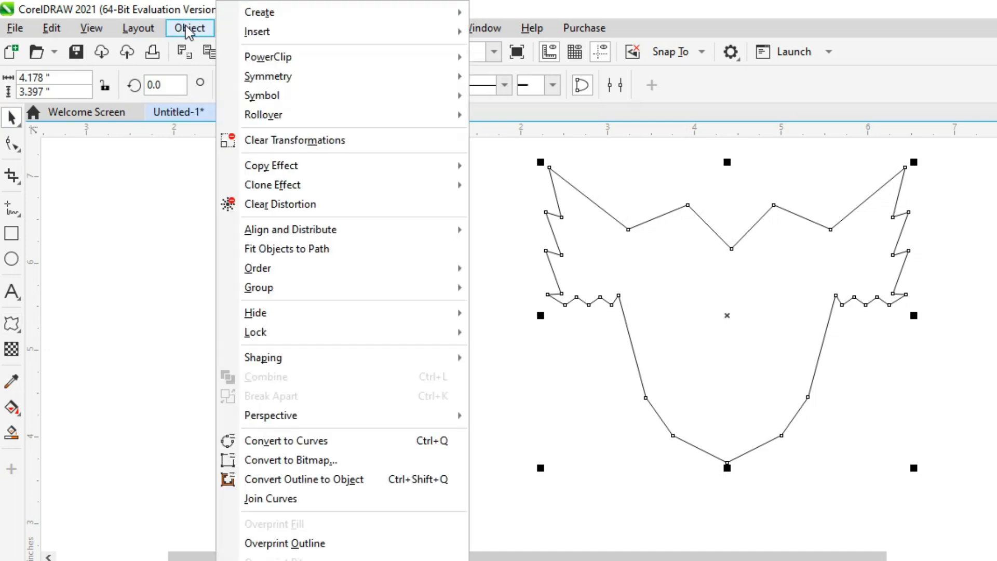
click(300, 441)
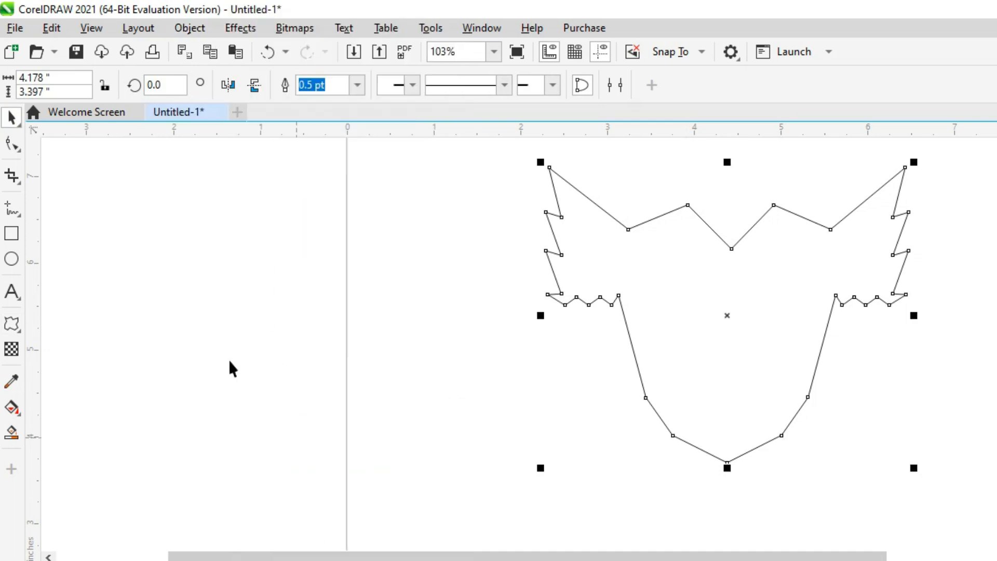
Step: Convert the four nodes on the lower body's two sides to curves and delete them, keeping the bottom tip node
click(10, 146)
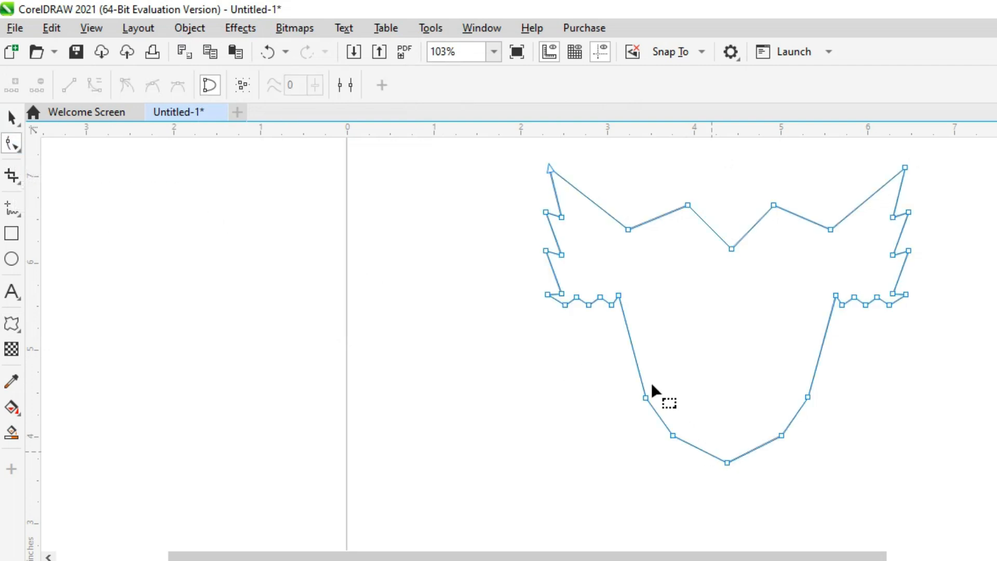
drag(623, 378, 829, 450)
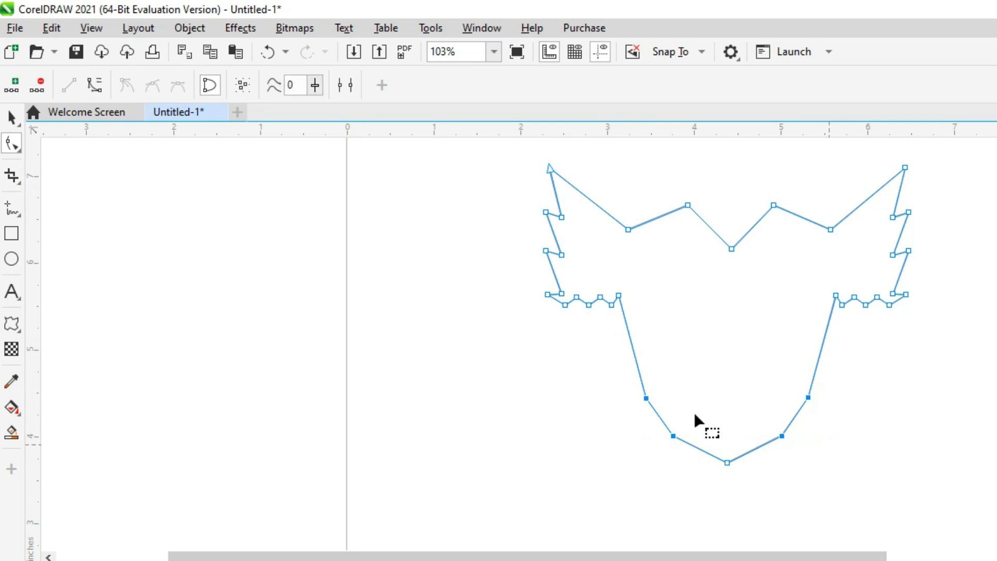
click(94, 85)
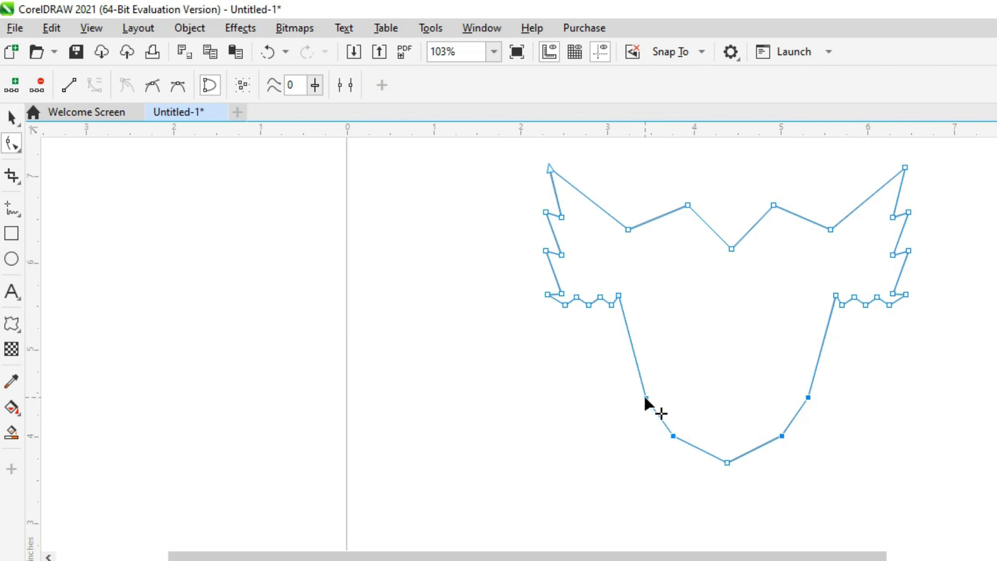
key(Delete)
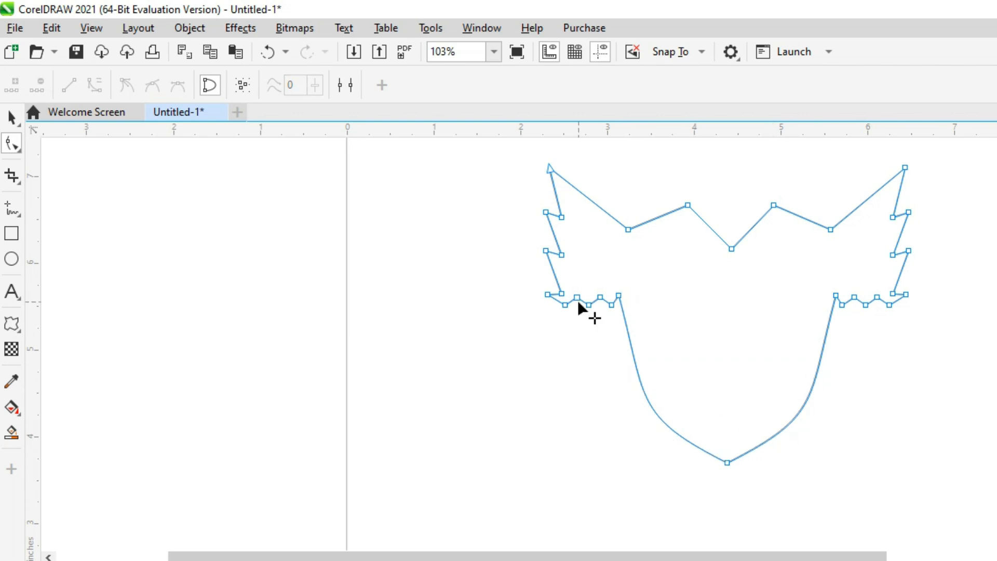
Step: Pull the lower handles of both side curves slightly downward to give the lower body a fuller, rounder outline
click(619, 296)
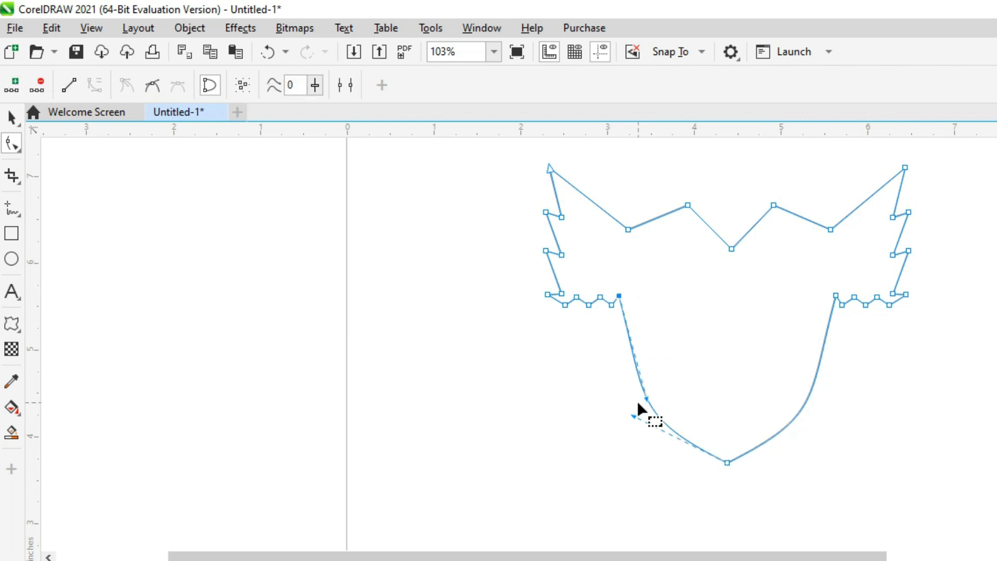
drag(632, 418, 637, 434)
drag(822, 414, 821, 430)
key(space)
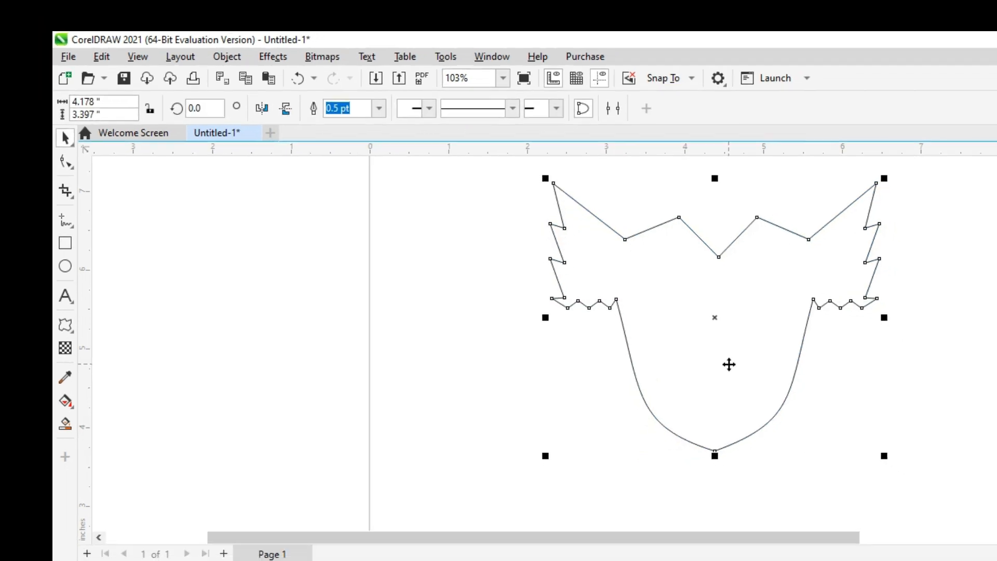
Step: Move the distorted shape left across the page edge and draw a small rectangle about 1.16 by 0.59 inches to its right
drag(711, 330, 359, 361)
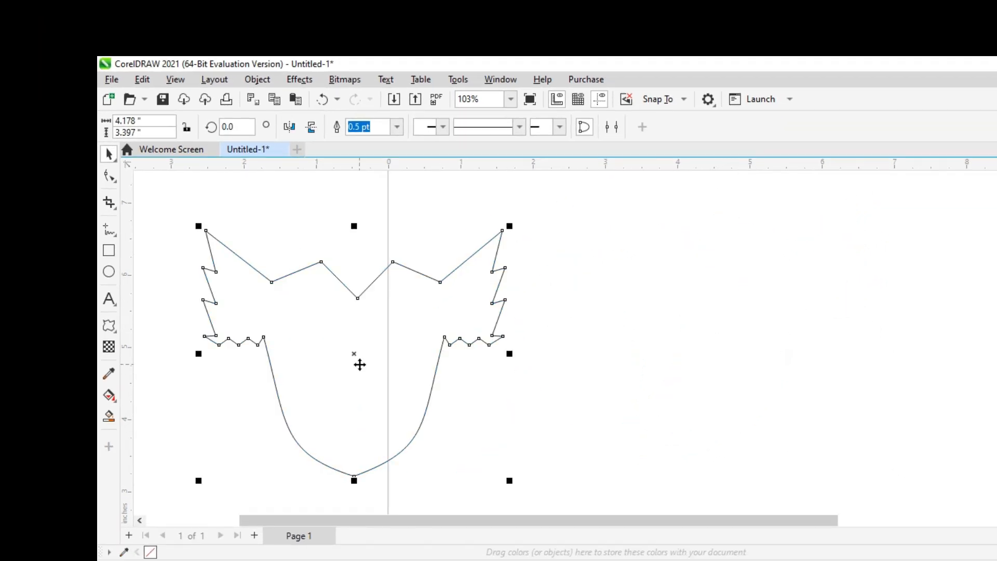
click(108, 249)
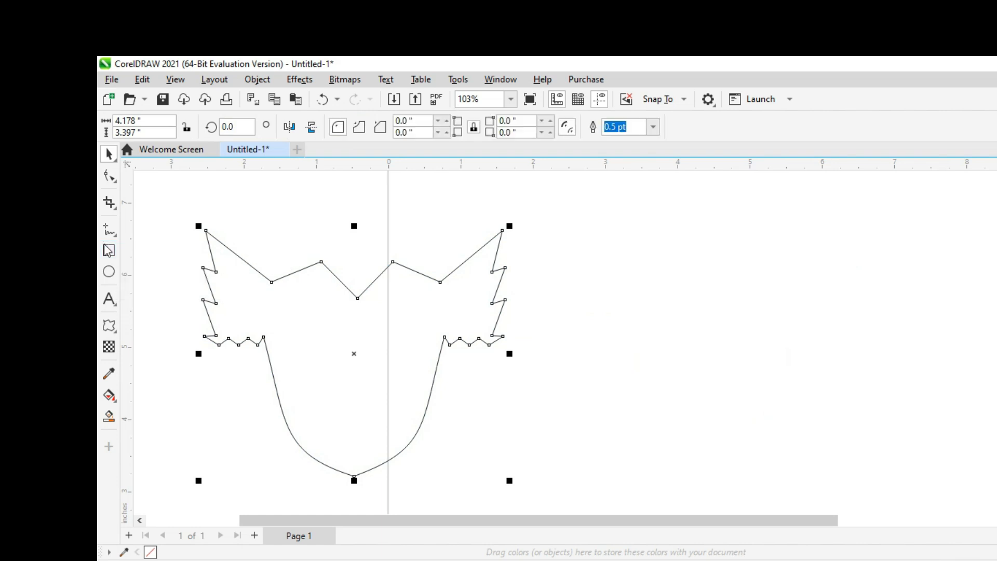
drag(616, 295, 700, 338)
key(space)
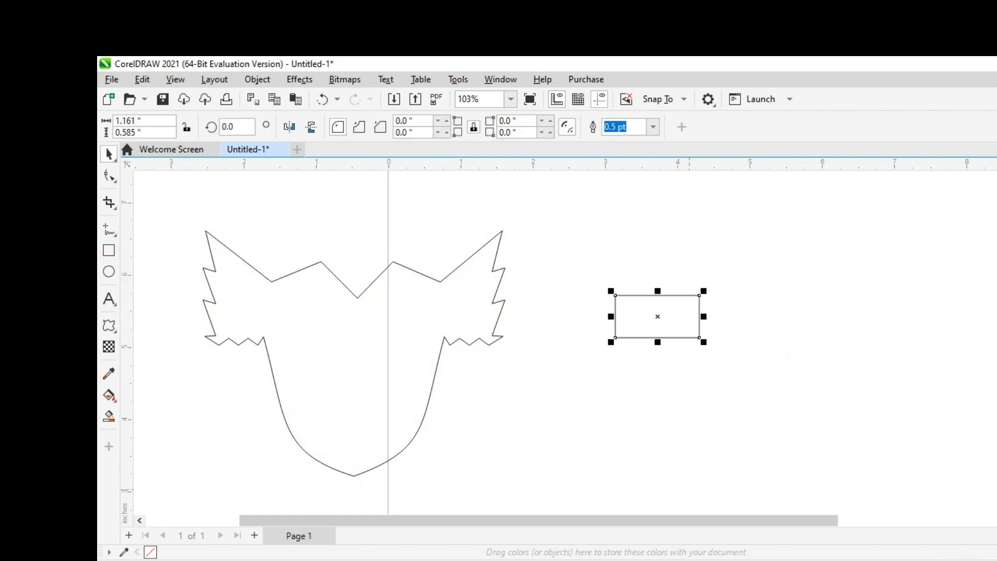
Step: Copy 3.301 from the distort logo notes in Notepad and set the new rectangle's width to 3.301 inches in CorelDRAW
key(alt+Tab)
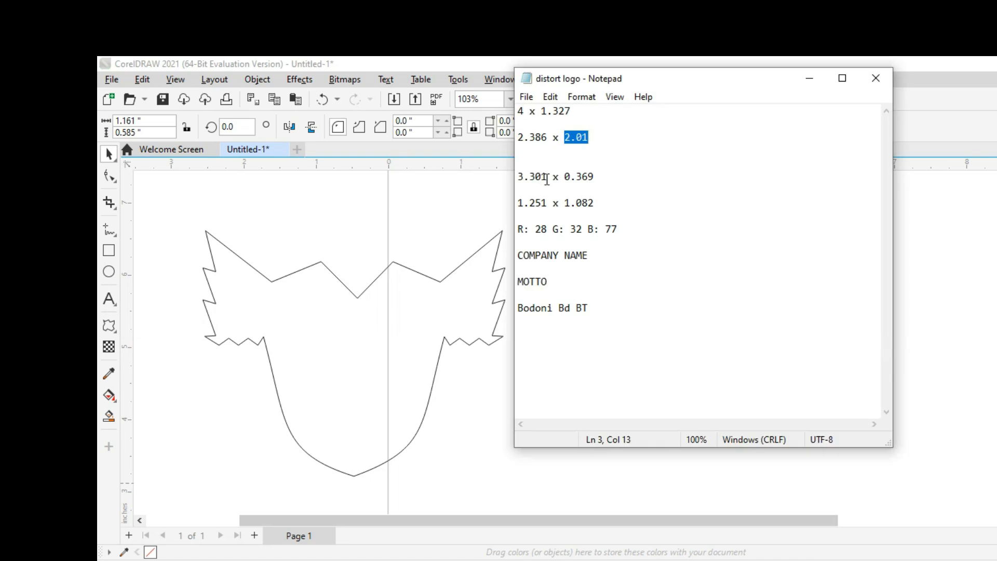
drag(547, 176, 518, 177)
key(ctrl+c)
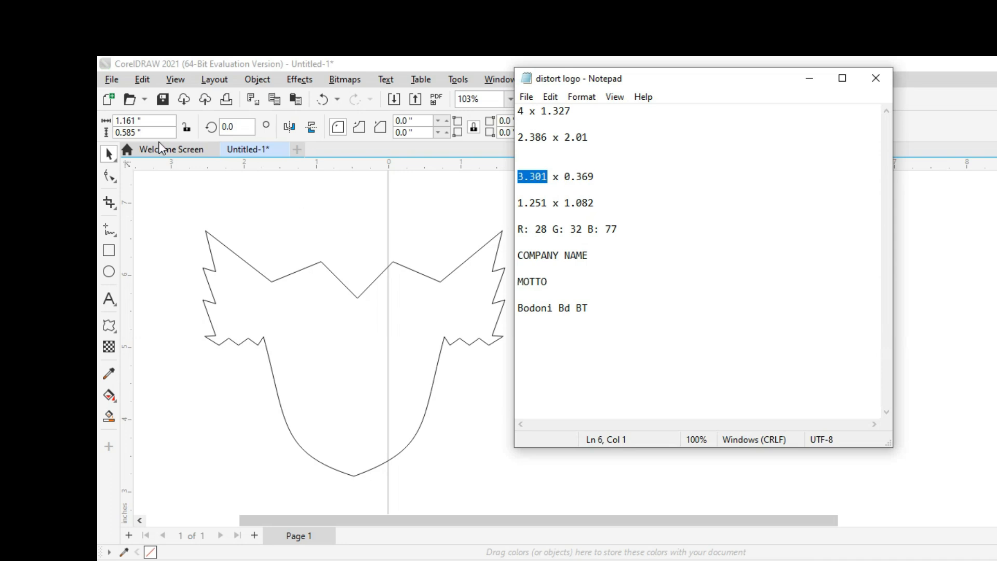
click(132, 121)
double_click(132, 121)
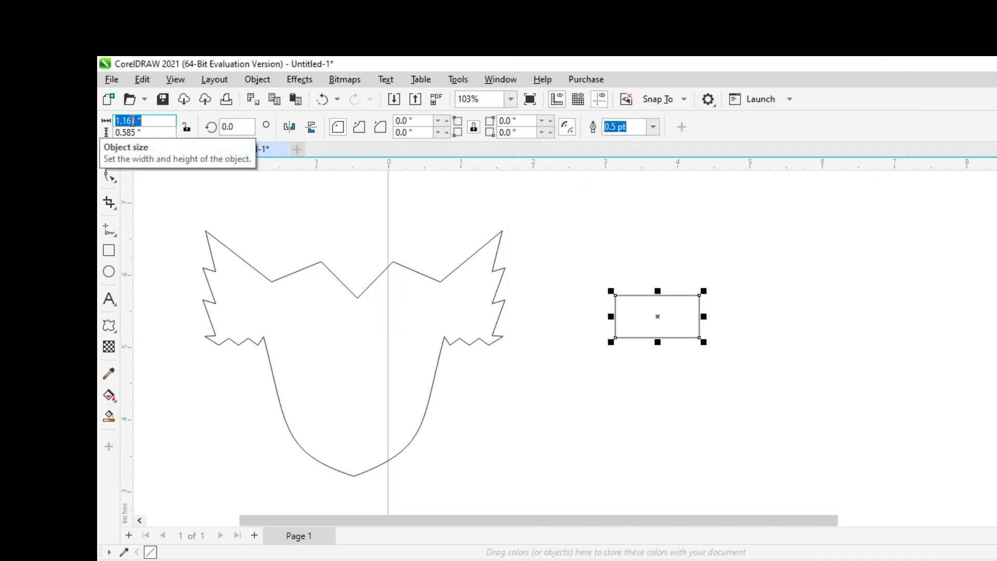
key(ctrl+v)
key(Return)
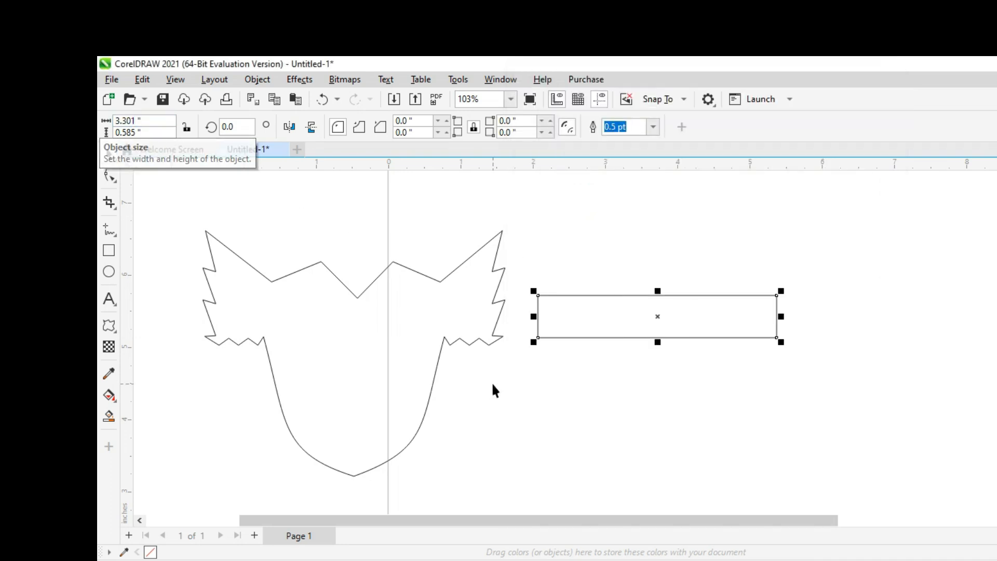
Step: Copy 0.369 from the distort logo notes in Notepad and set the rectangle's height to 0.369 inches in CorelDRAW
key(alt+Tab)
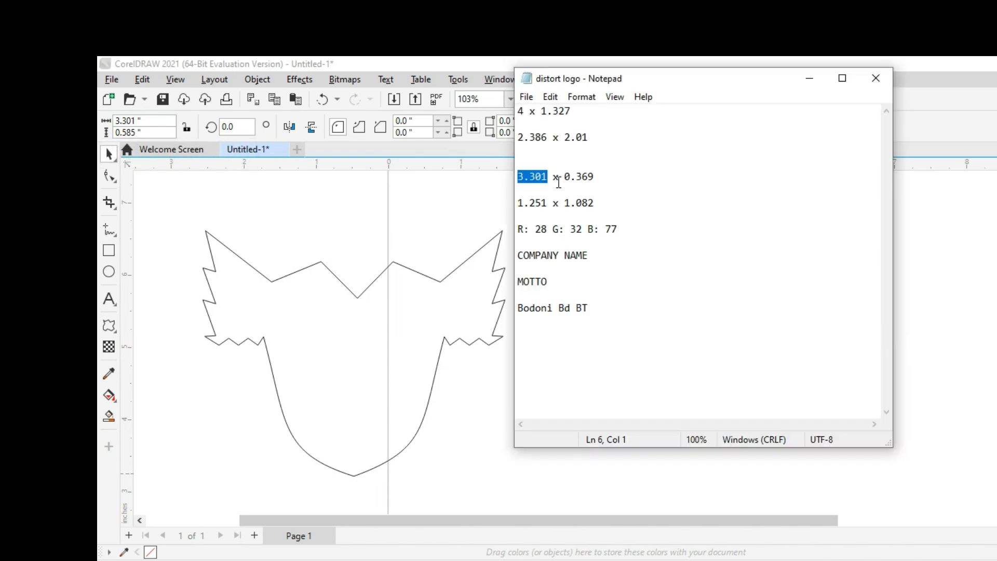
drag(565, 178, 594, 177)
key(ctrl+c)
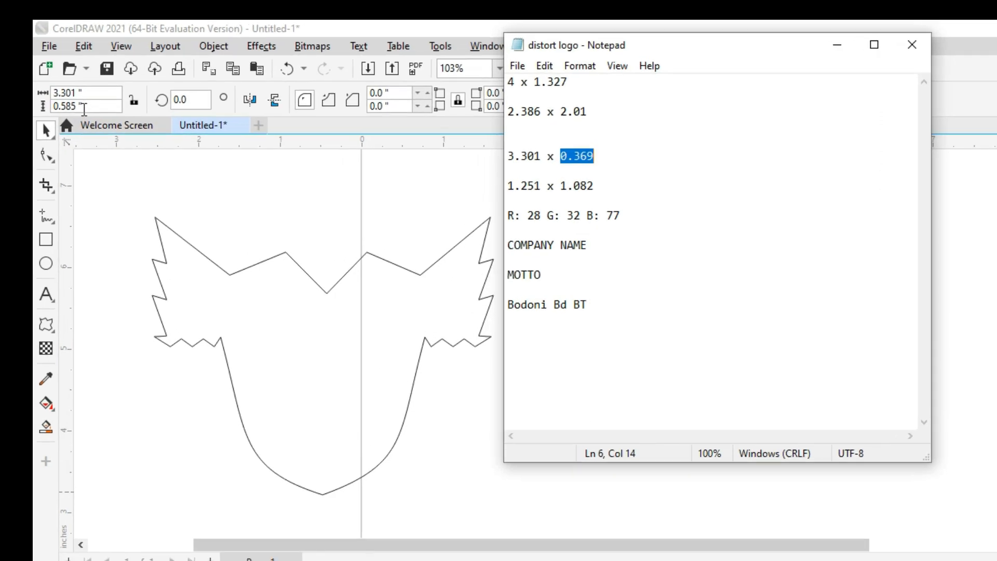
click(143, 133)
key(ctrl+a)
key(ctrl+v)
key(Return)
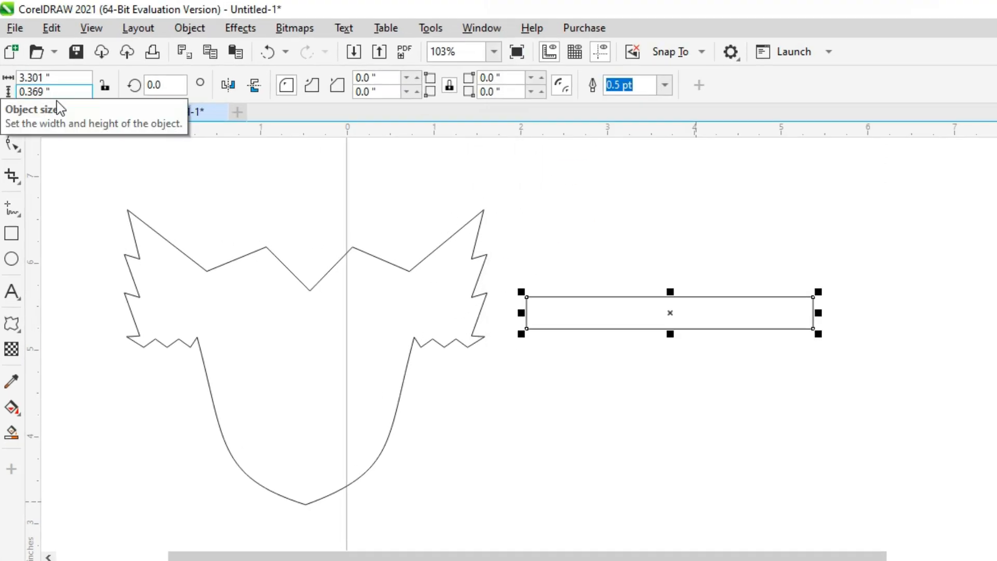
Step: Move the long rectangle farther right and draw a second rectangle, about 0.91 by 0.81 inches, overlapping its left end
drag(669, 313, 923, 300)
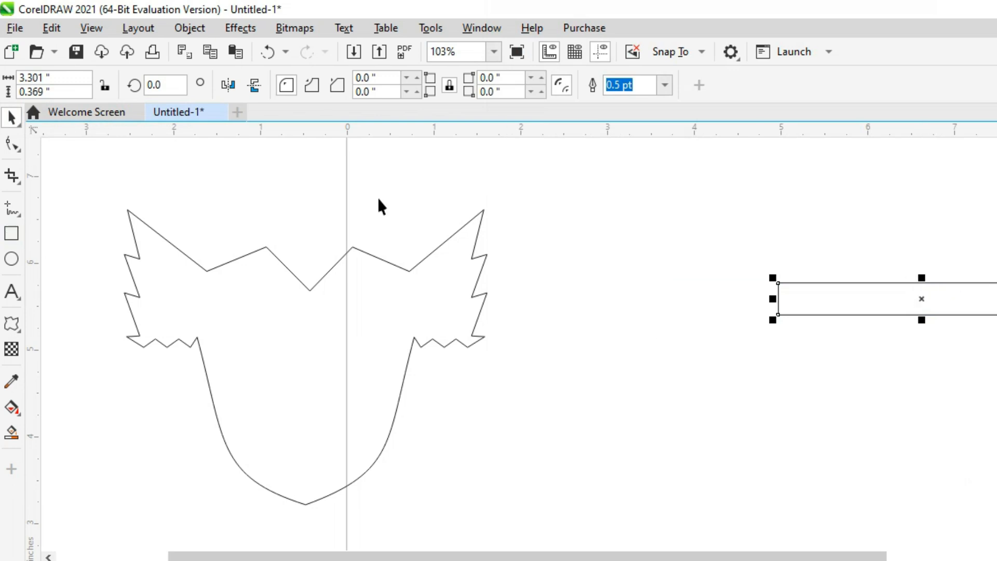
key(F6)
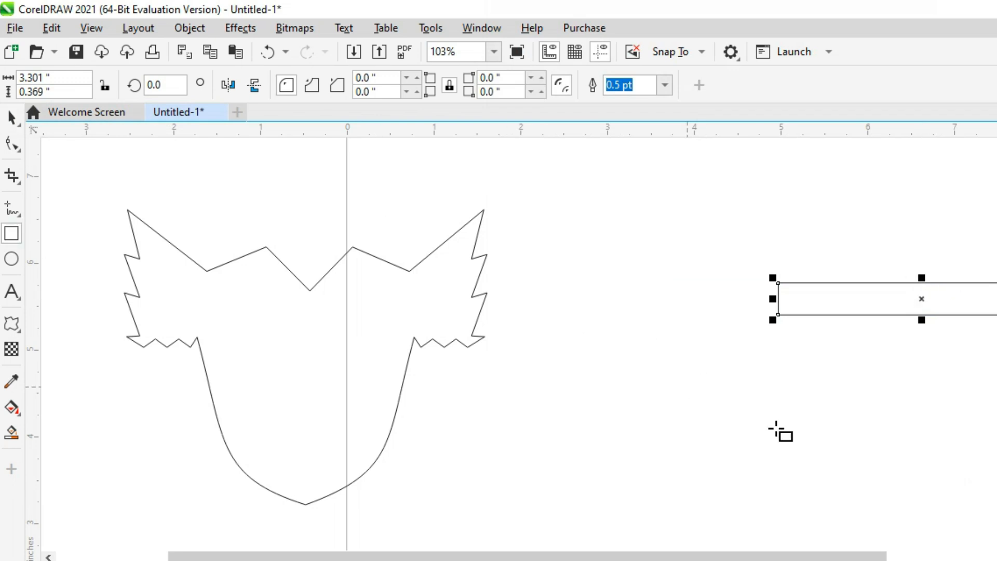
drag(734, 267, 814, 337)
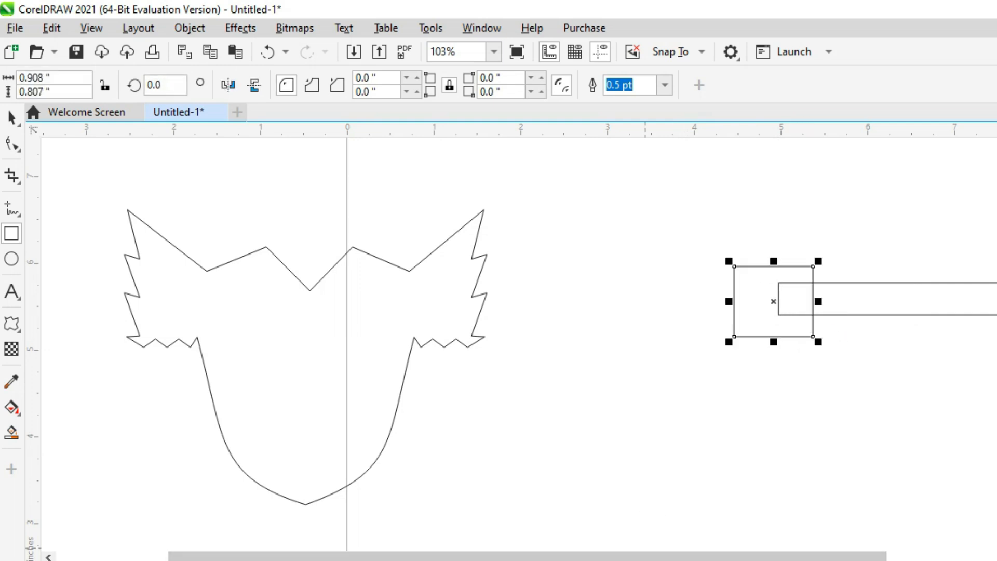
Step: Copy 1.251 from the distort logo notes in Notepad and set the new rectangle's width to 1.251 inches in CorelDRAW
key(alt+Tab)
drag(538, 174, 494, 175)
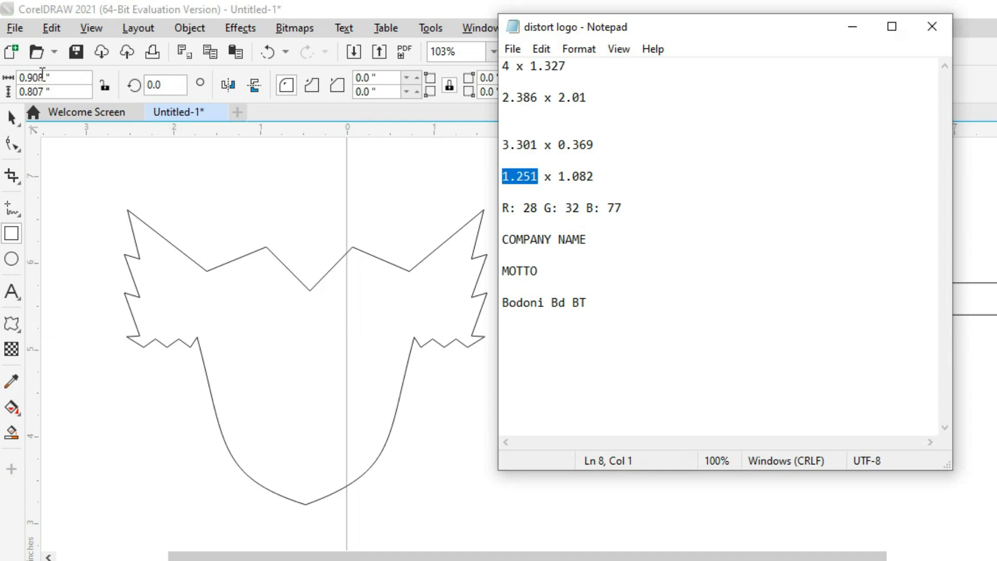
click(43, 77)
text(1.251)
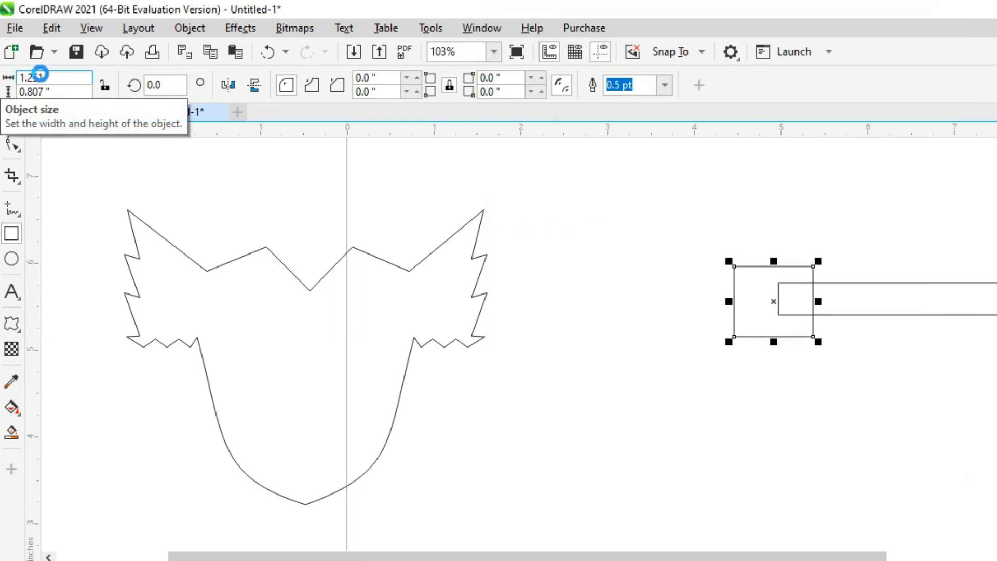
key(Return)
Step: Copy 1.082 from the distort logo notes in Notepad and set the rectangle's height to 1.082 inches in CorelDRAW
key(alt+Tab)
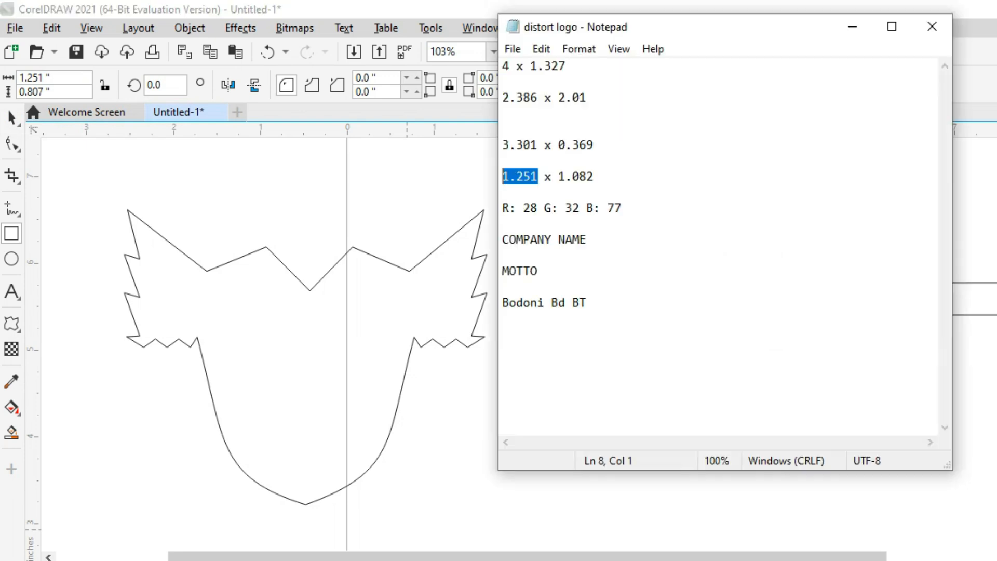
drag(562, 176, 598, 176)
key(ctrl+c)
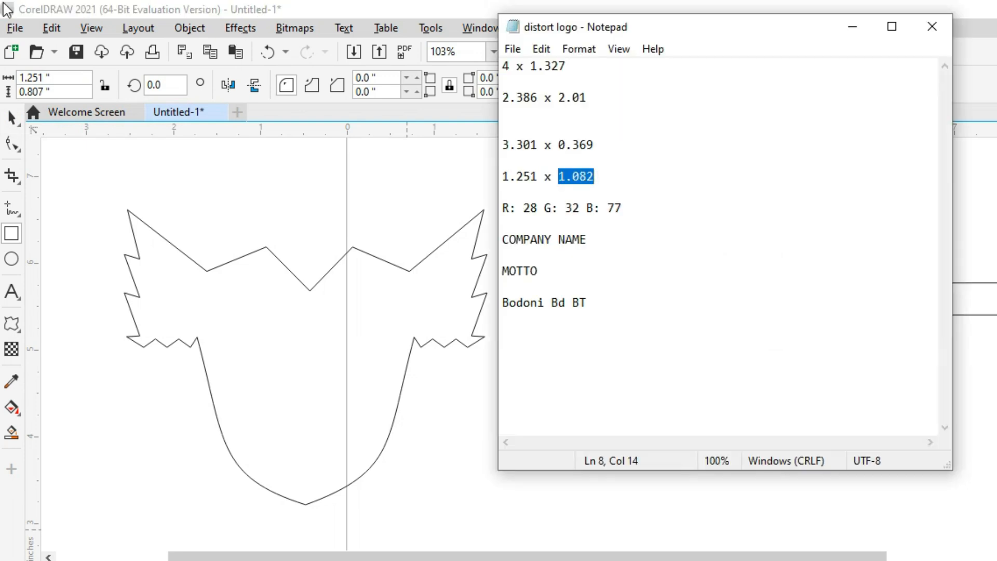
click(39, 92)
key(ctrl+a)
key(ctrl+v)
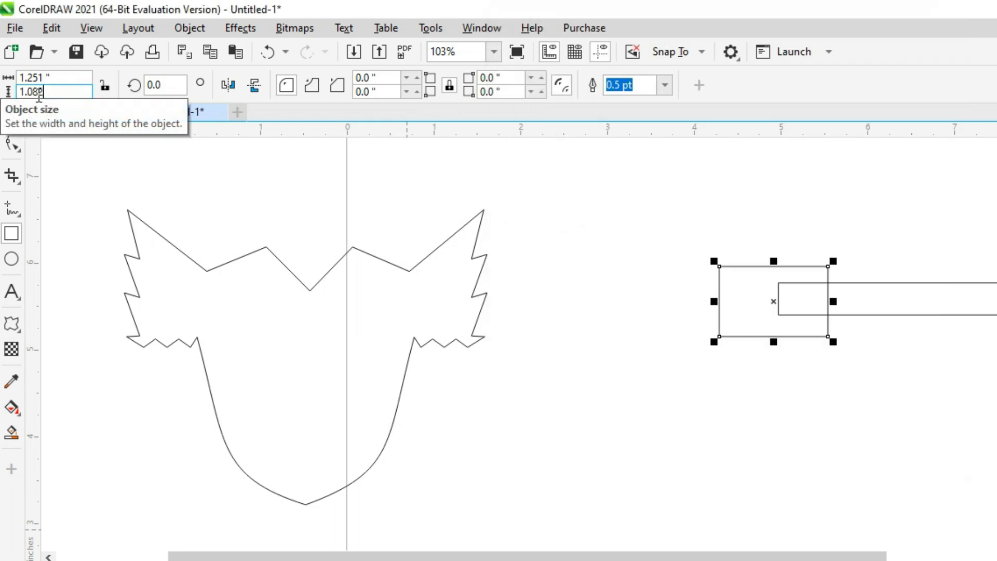
key(Return)
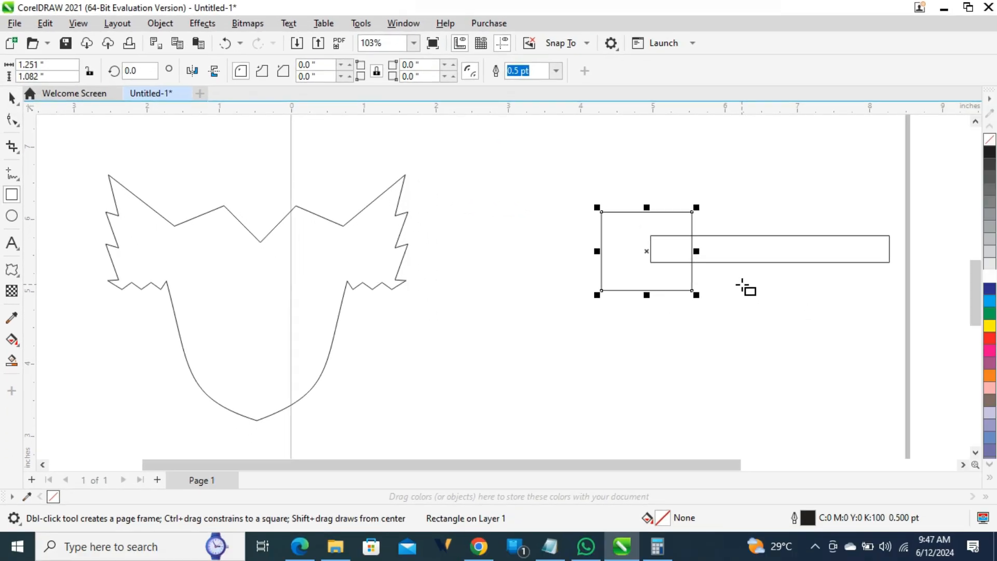
Step: Apply a Zipper distortion to the long rectangle, pulling from its right end leftward to form diamond segments and a spiky tip
key(space)
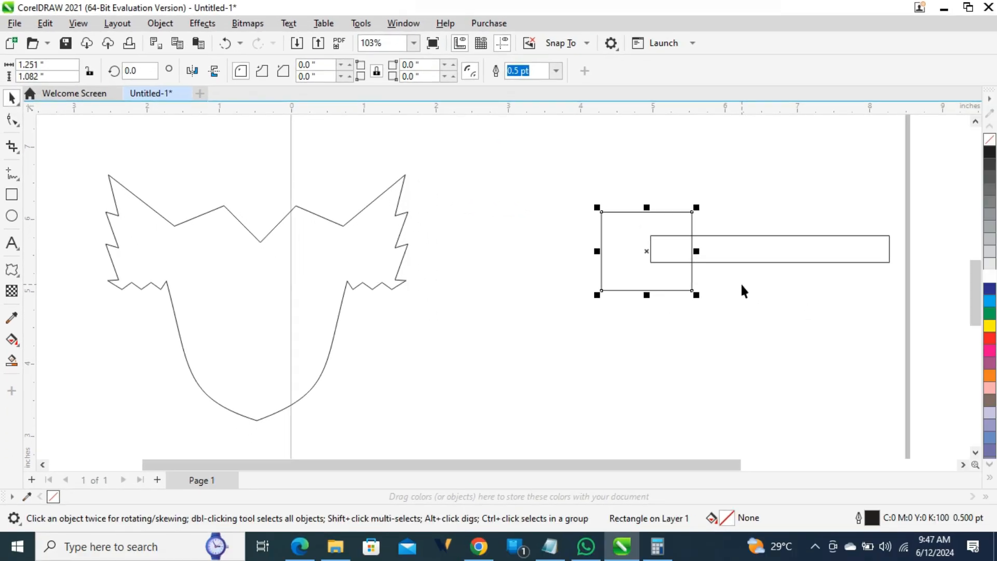
click(727, 250)
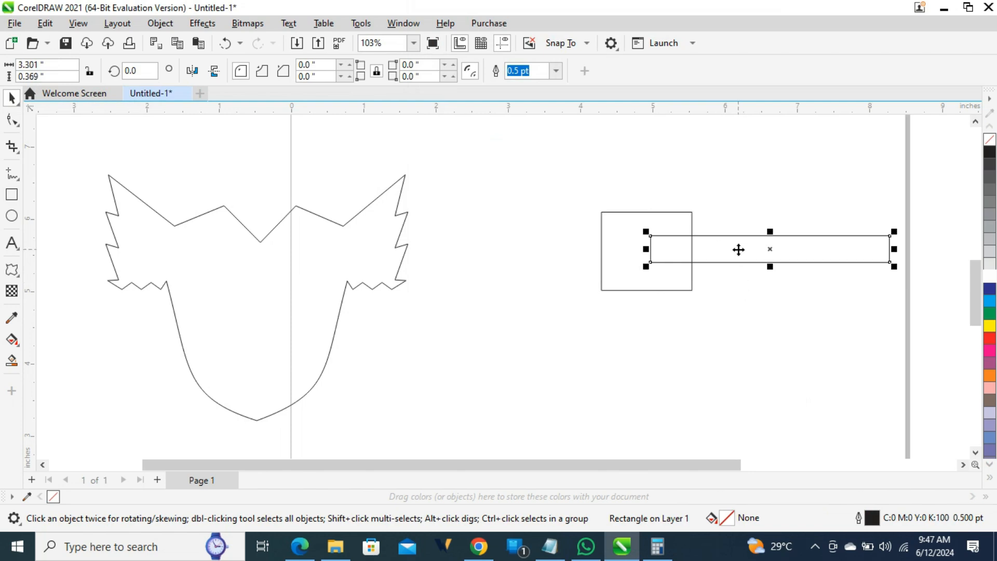
click(20, 278)
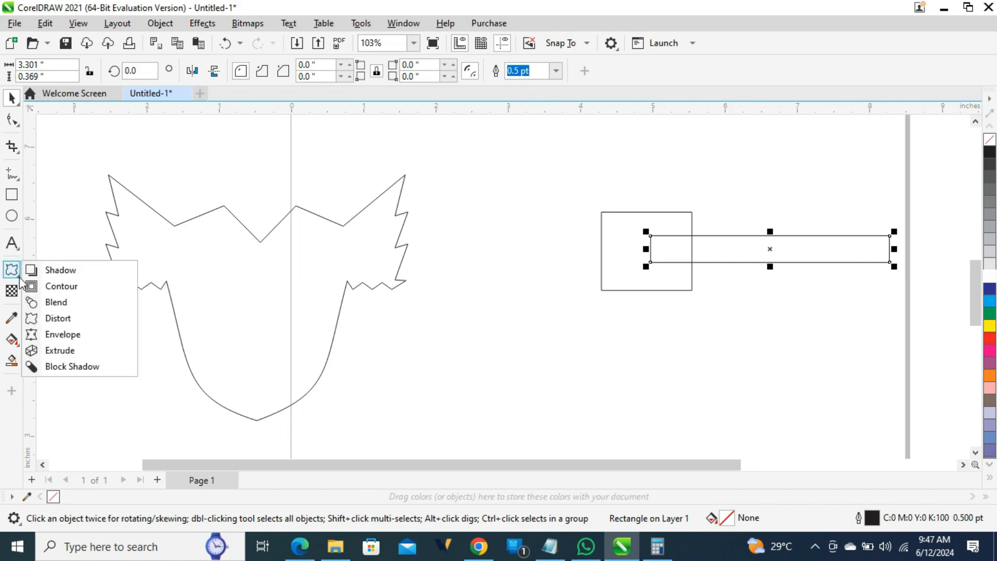
click(57, 319)
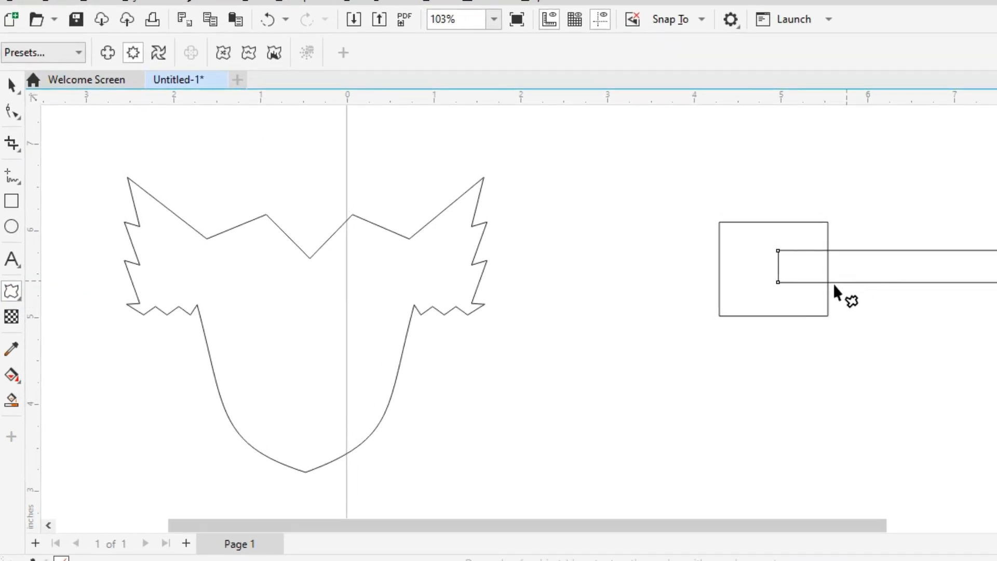
click(108, 56)
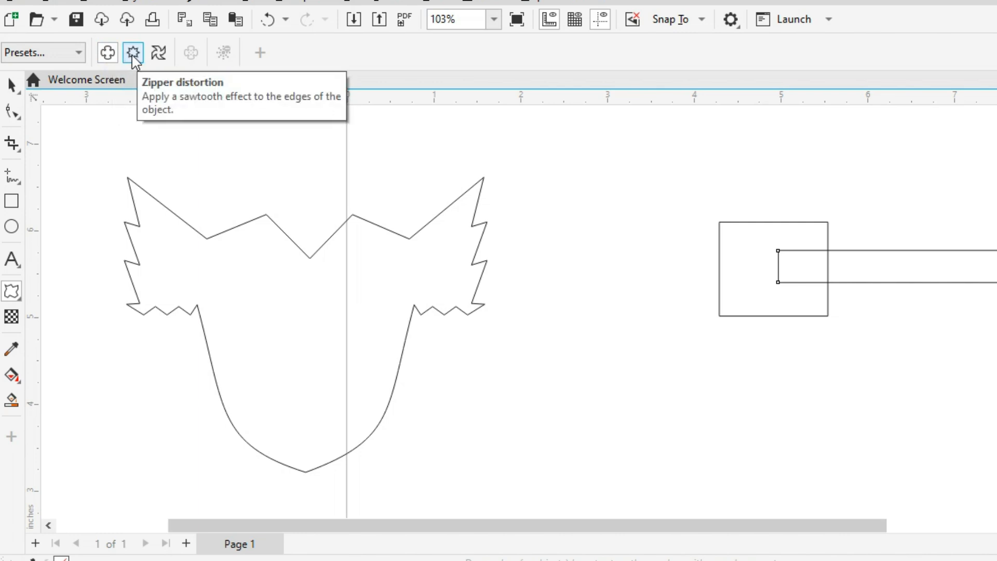
click(133, 55)
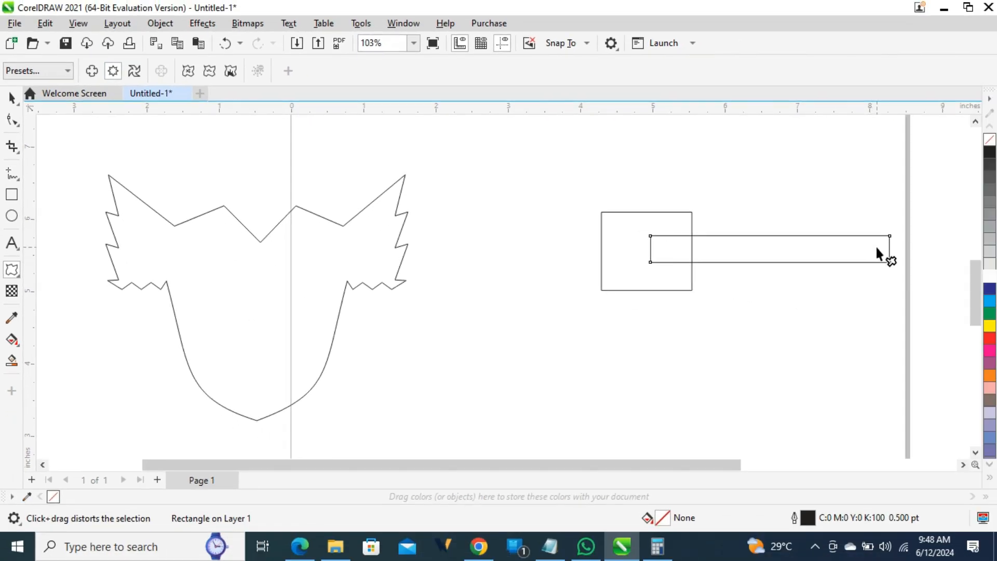
drag(879, 253, 795, 255)
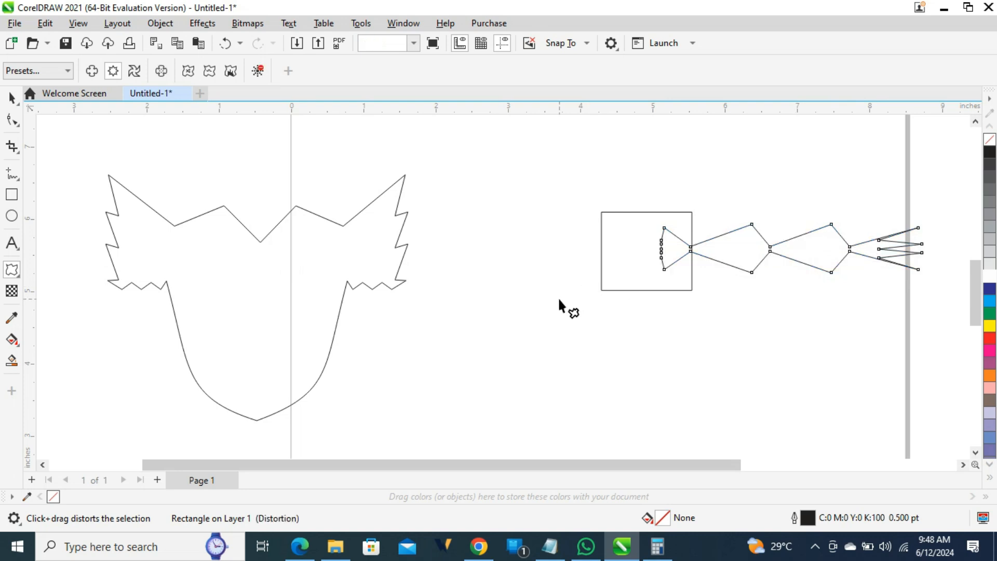
Step: Nudge the zipper-distorted shape slightly right so its first narrow joint meets the right edge of the near-square rectangle
key(space)
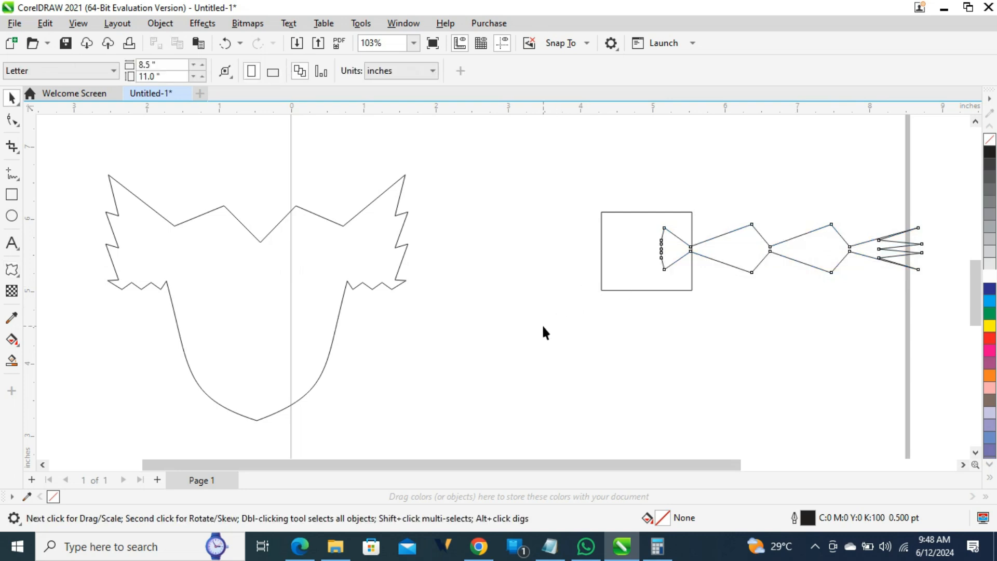
click(365, 260)
click(640, 309)
click(739, 260)
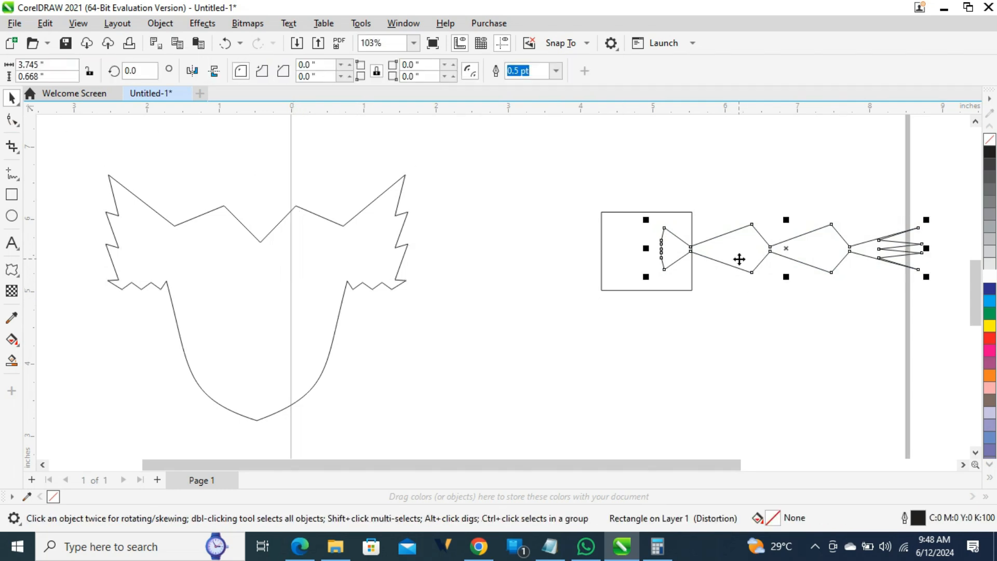
key(Right)
key(Right)
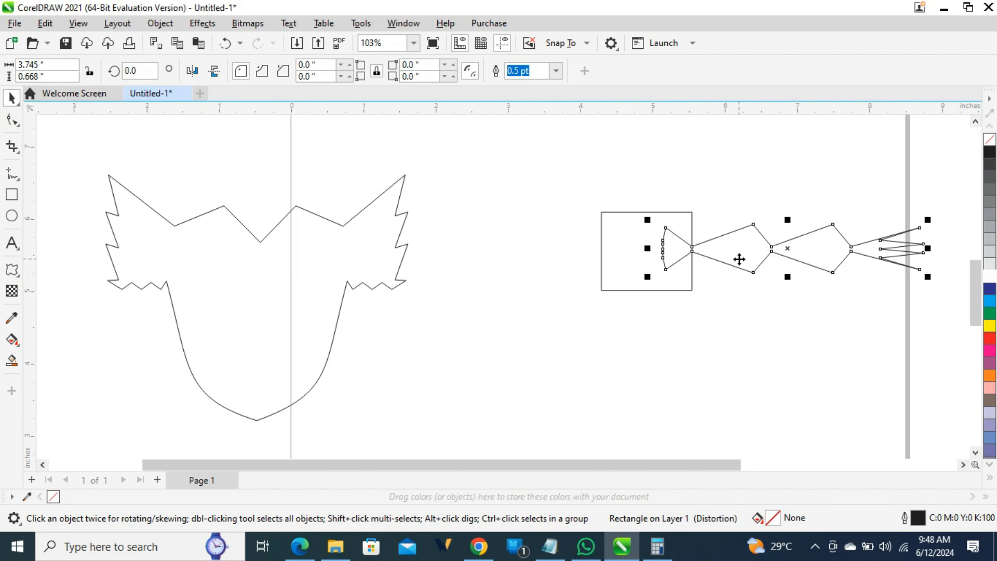
Step: Select the near-square rectangle and the zipper-distorted shape together and weld them into one object
click(735, 321)
drag(571, 182, 938, 329)
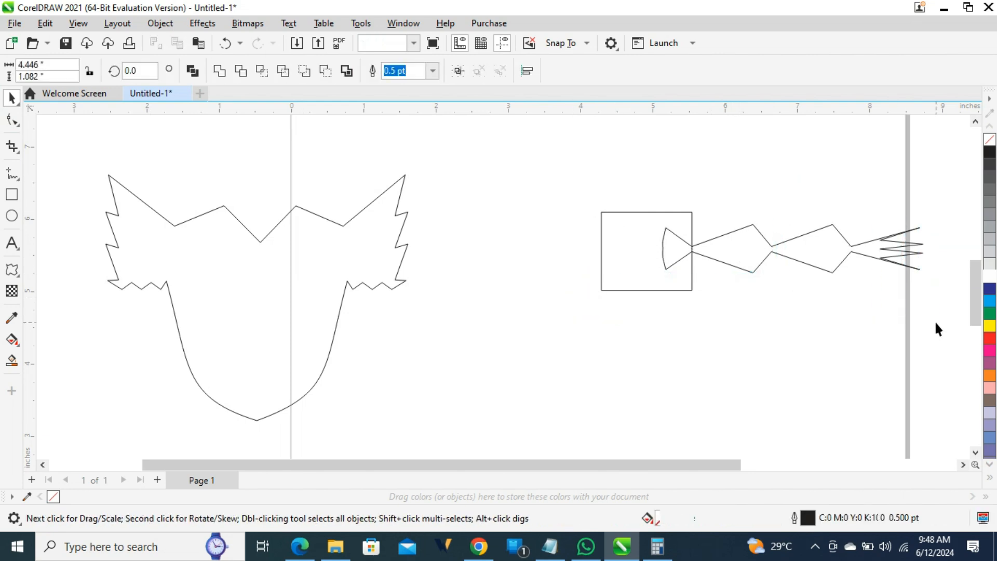
drag(585, 183, 993, 332)
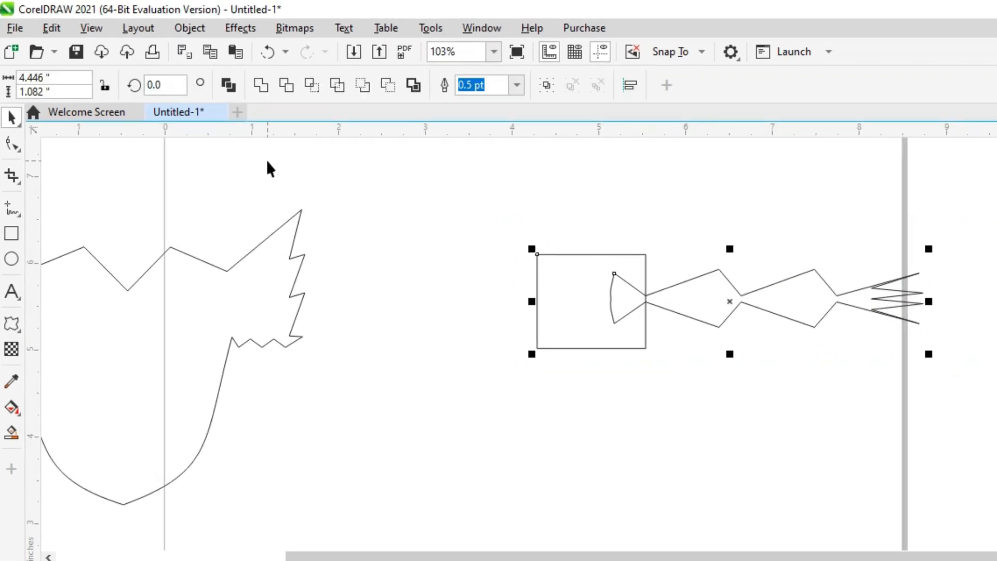
click(263, 87)
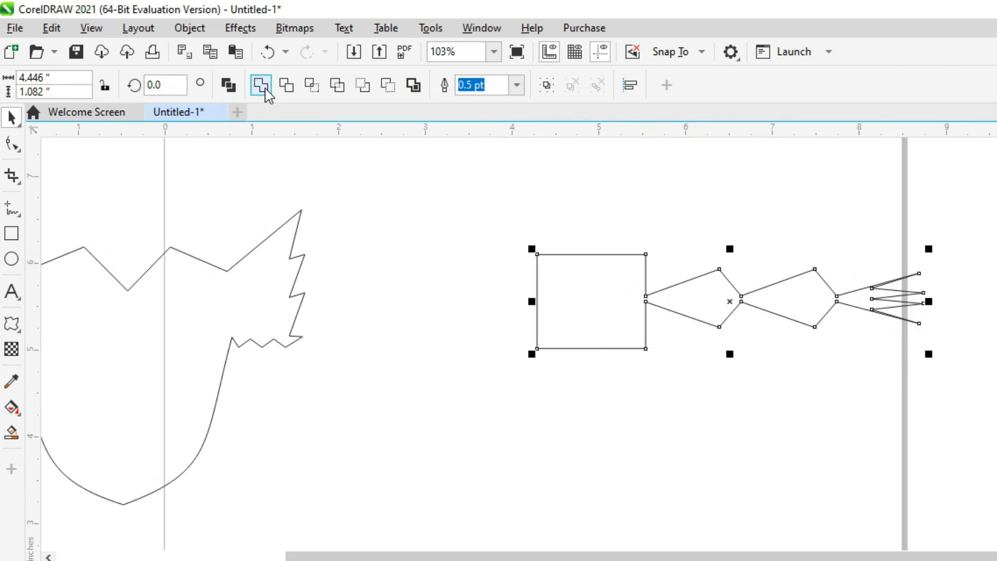
Step: Rotate the welded shape 90 degrees so the square end is at the bottom and the spikes point up
double_click(163, 85)
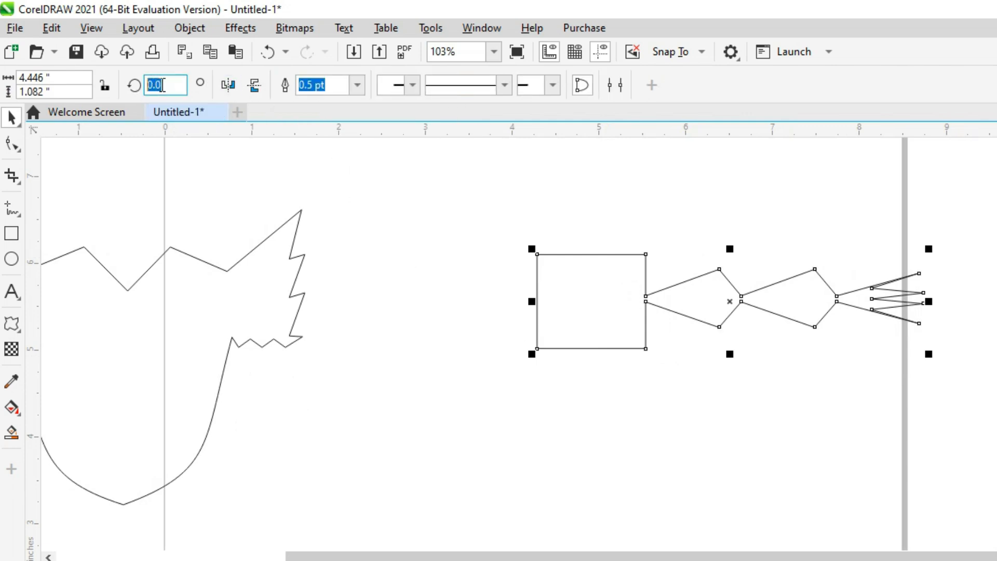
text(90)
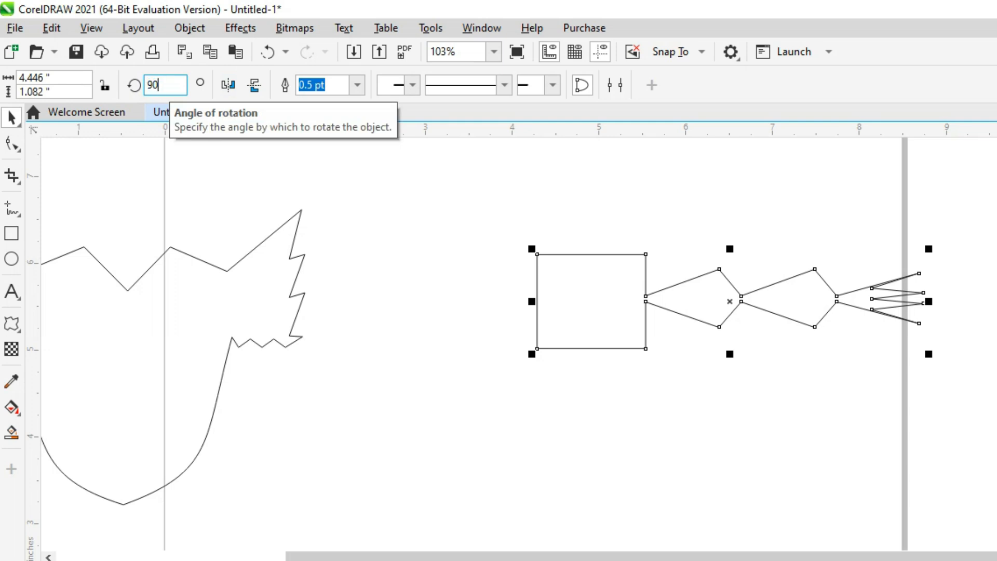
key(Return)
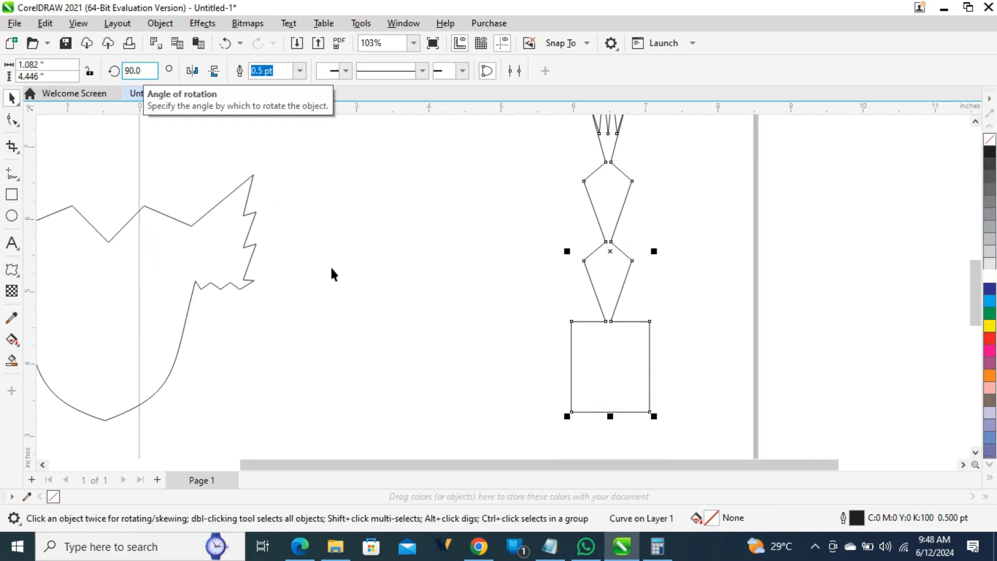
Step: Move the winged body onto the page, place the rotated shape over its central notch, and scale it to about 1.026 by 4.214 inches
scroll(332, 272, down, 2)
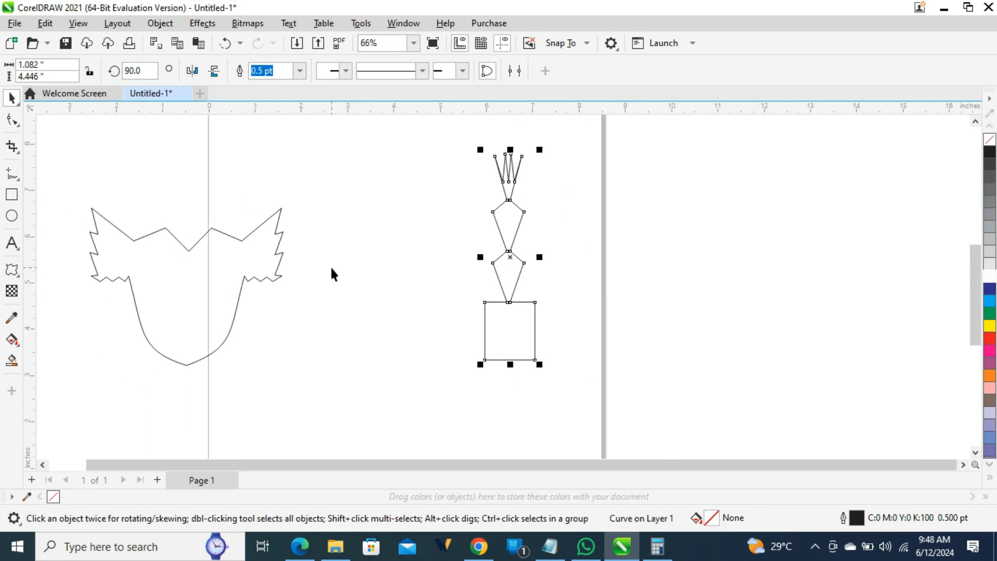
drag(241, 286, 429, 318)
drag(521, 274, 392, 220)
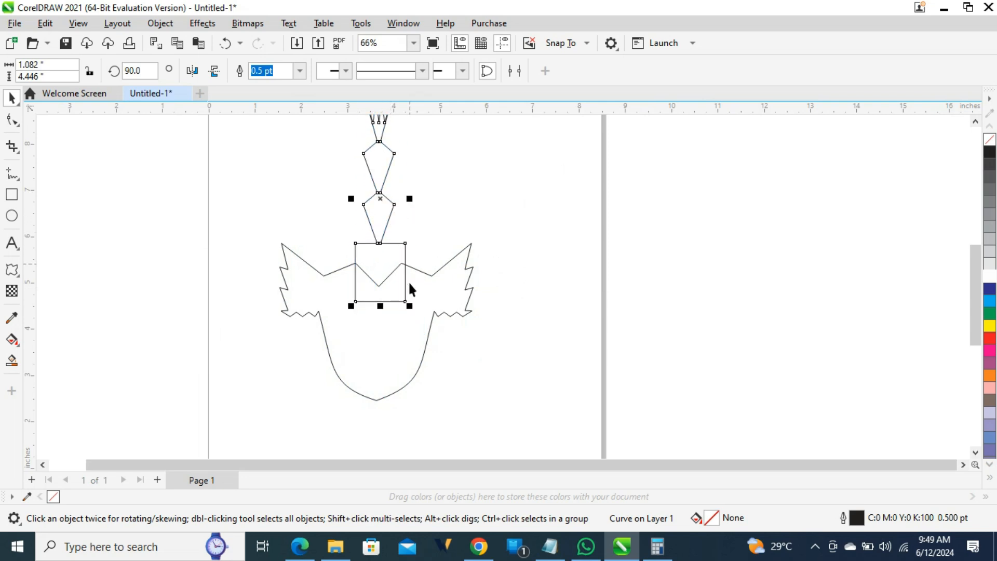
drag(408, 306, 406, 293)
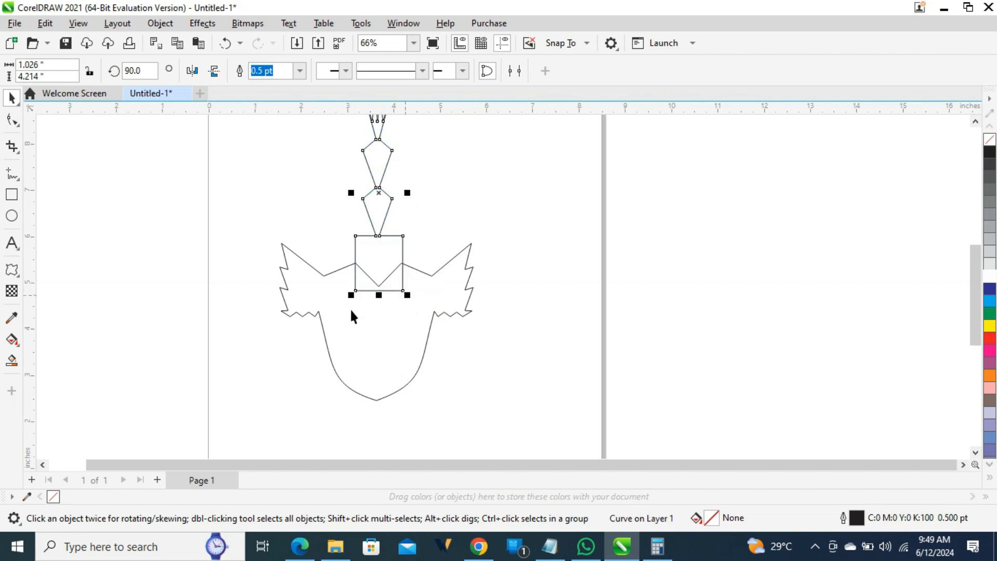
key(F4)
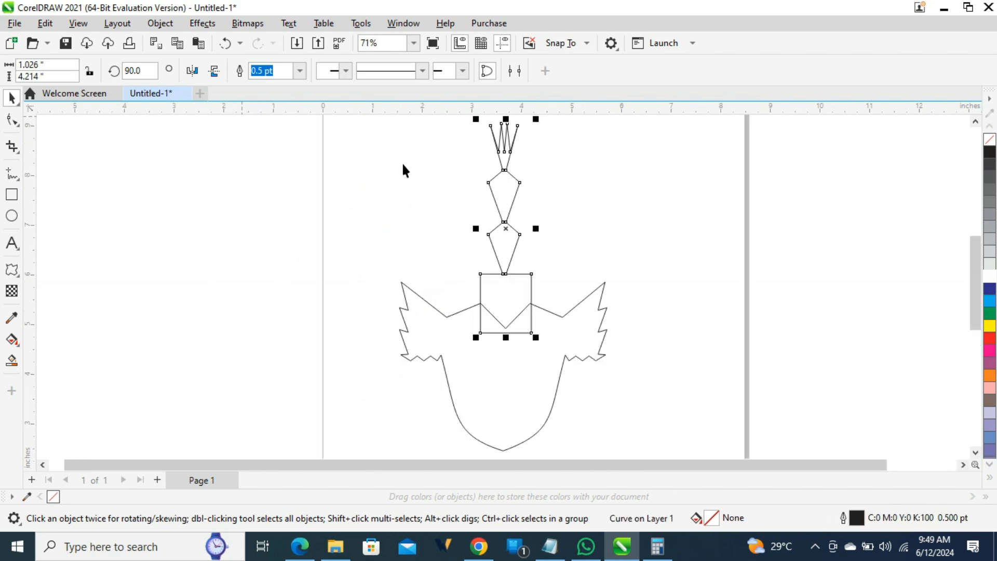
key(ctrl+a)
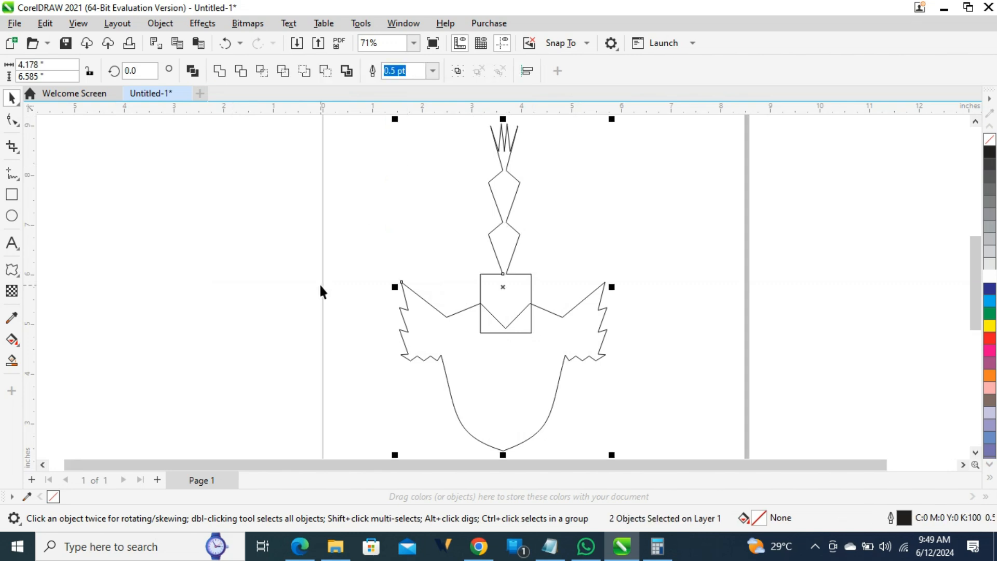
click(285, 323)
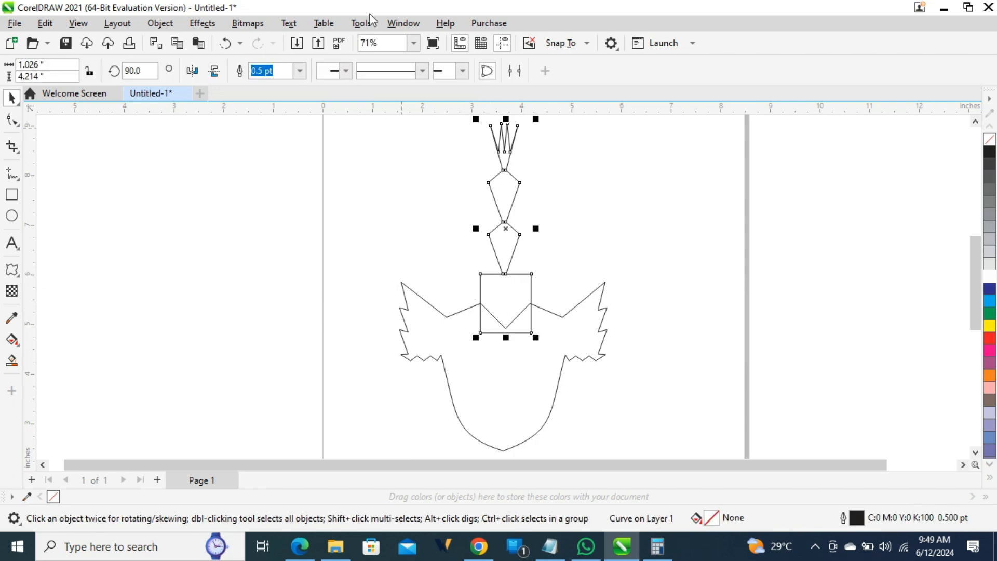
Step: Move the two right-hand corner nodes of the spiked shape's square slightly left to meet the notch's right corner on the winged body
click(414, 43)
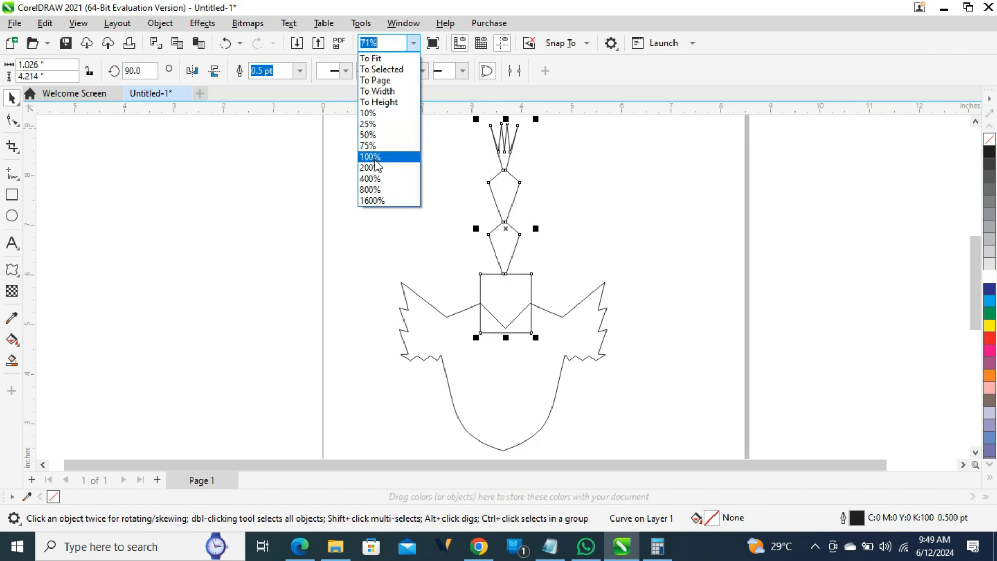
click(373, 157)
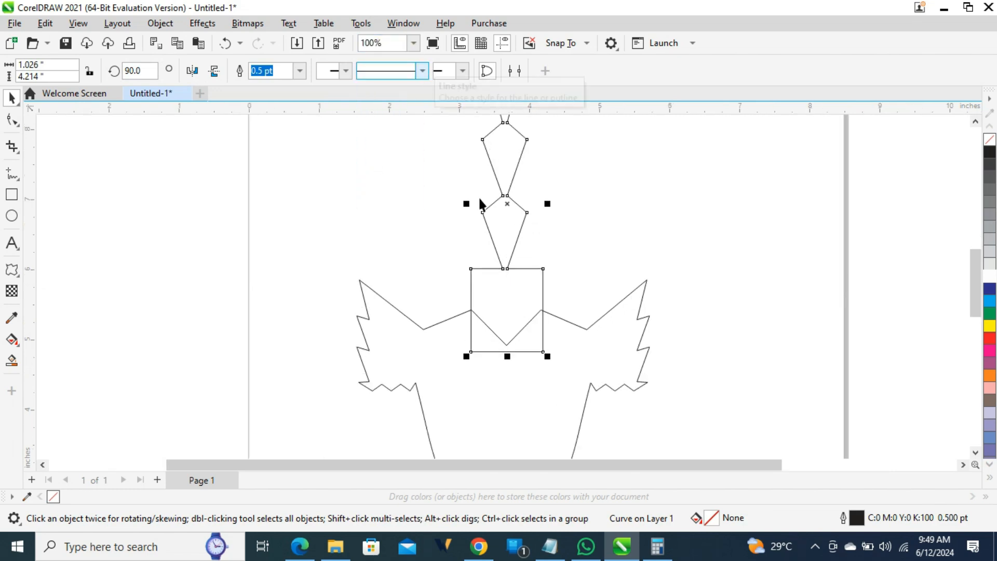
click(414, 43)
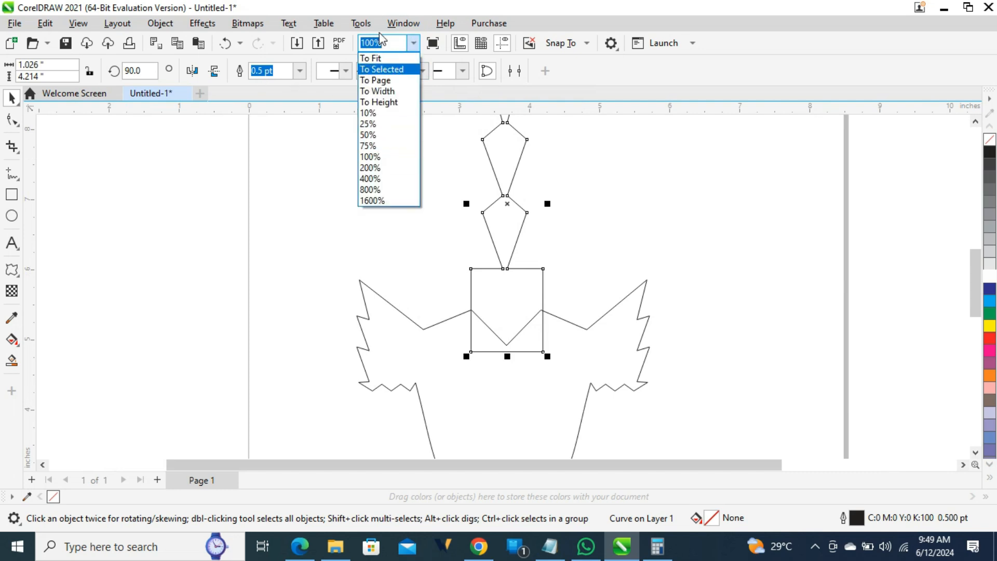
text(150)
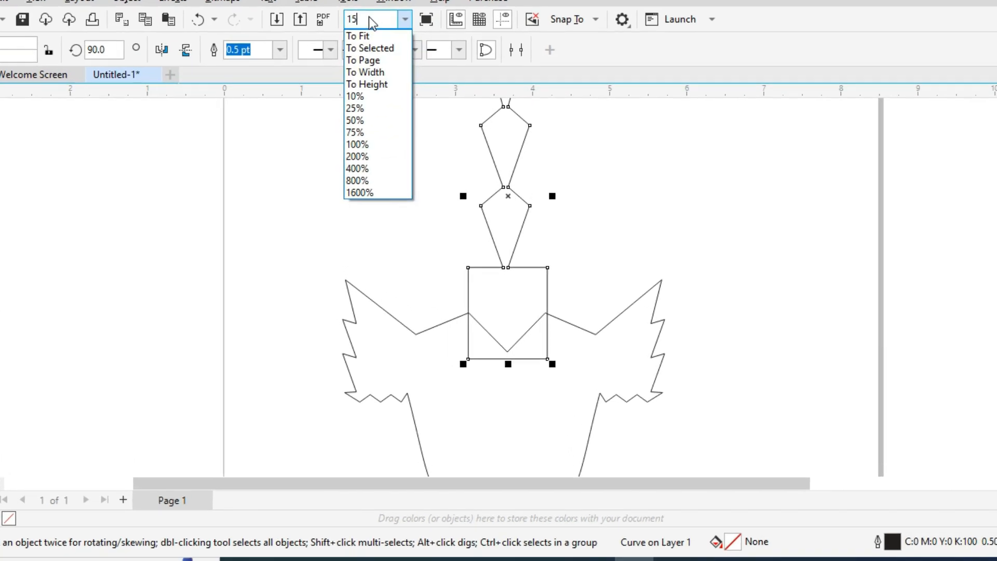
key(Return)
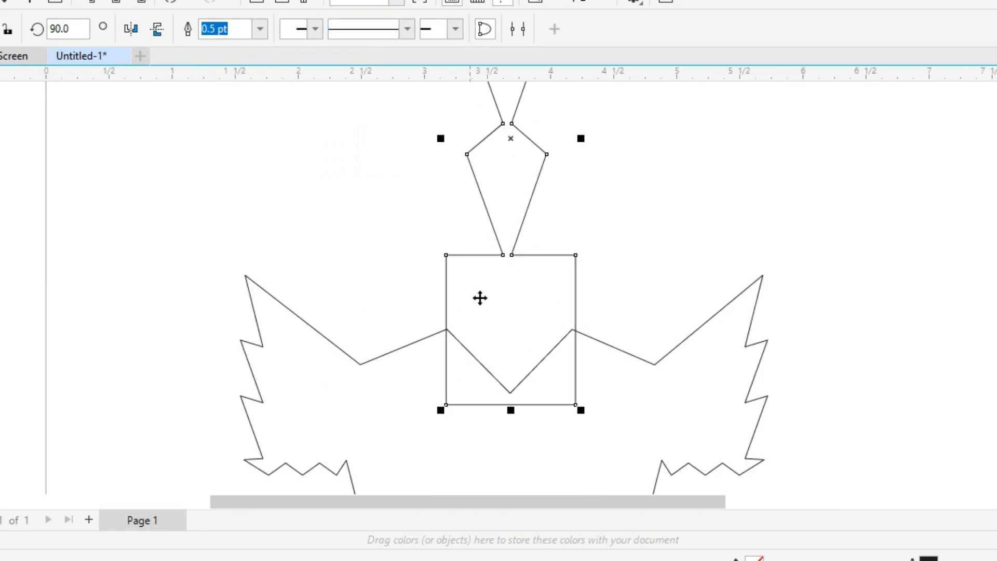
click(694, 242)
double_click(559, 289)
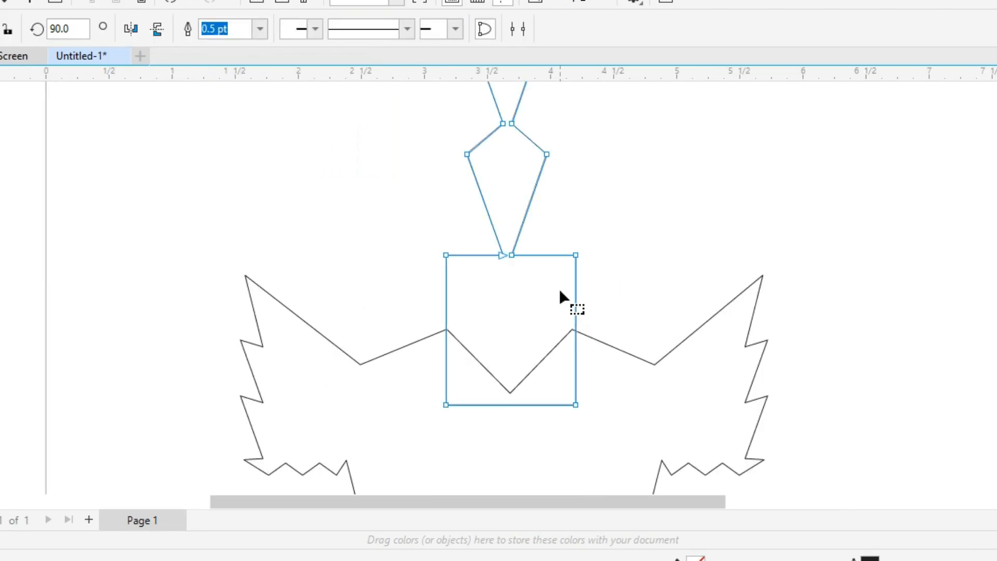
drag(570, 243, 601, 430)
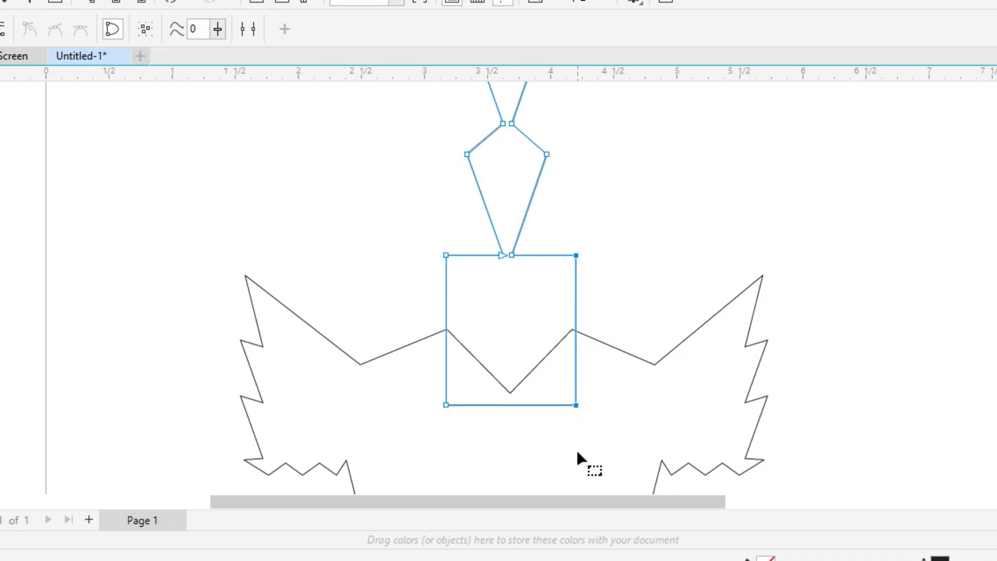
key(Left)
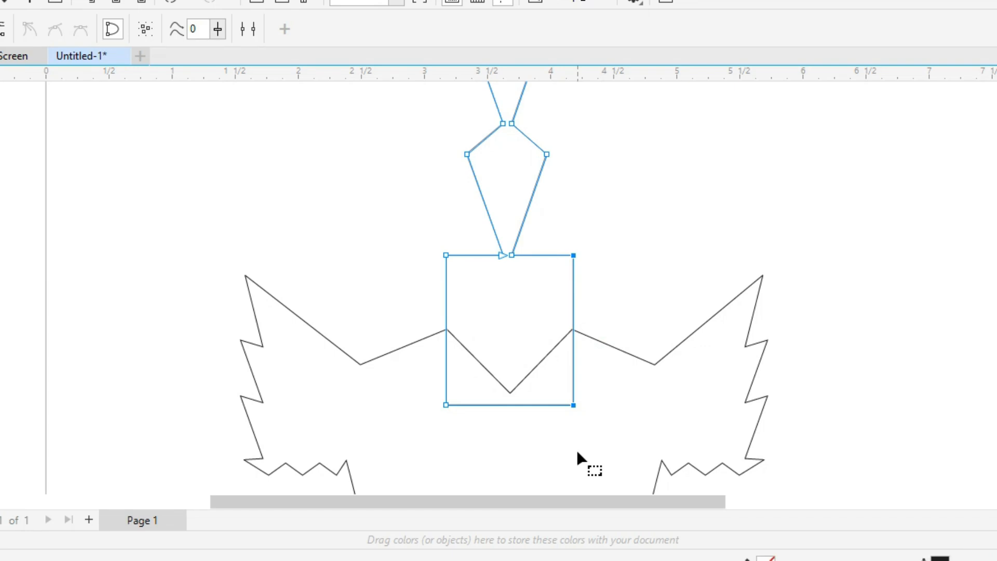
key(space)
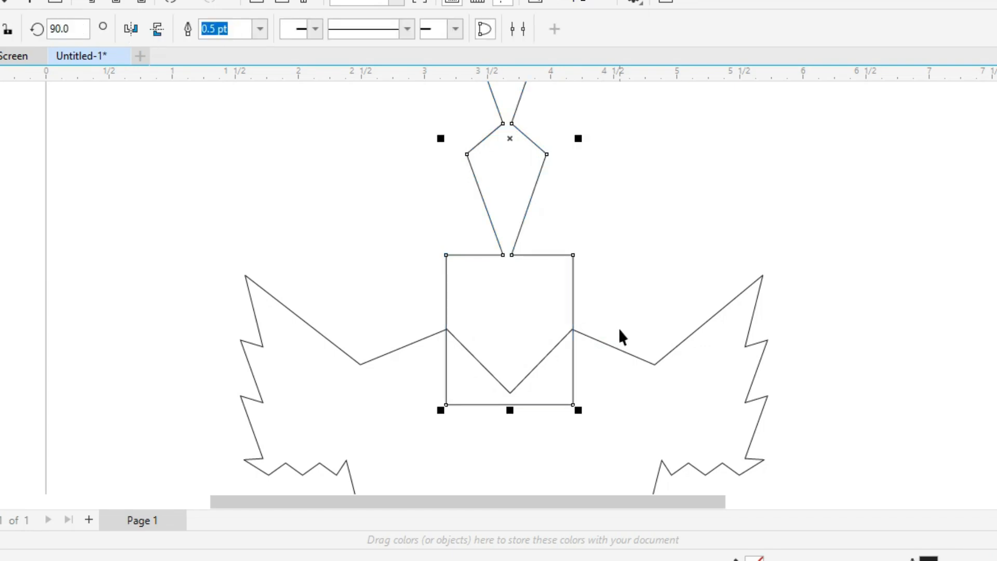
Step: Reselect the square's right-hand nodes and fine-nudge them right against the notch corner, then deselect the shape
key(space)
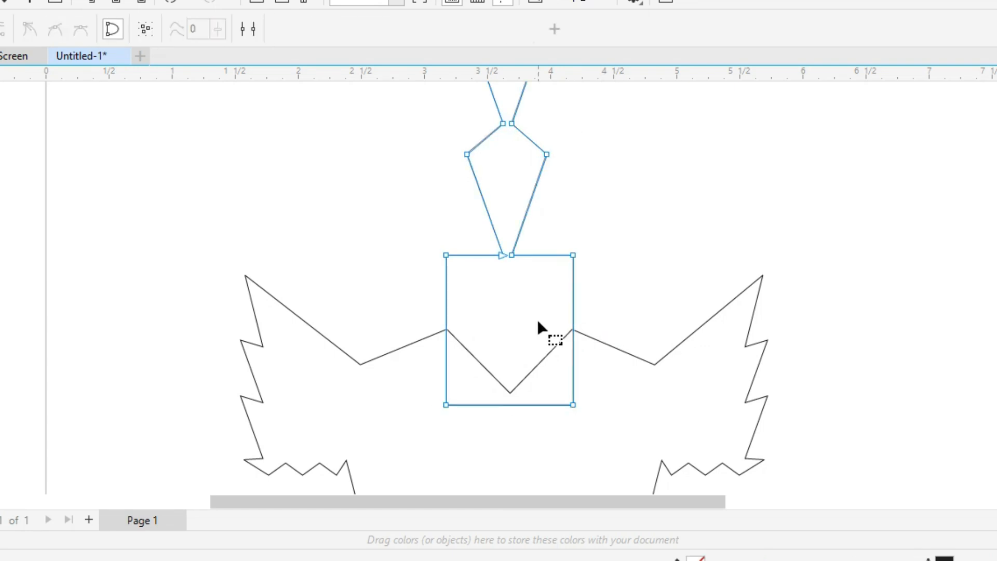
drag(594, 437, 593, 455)
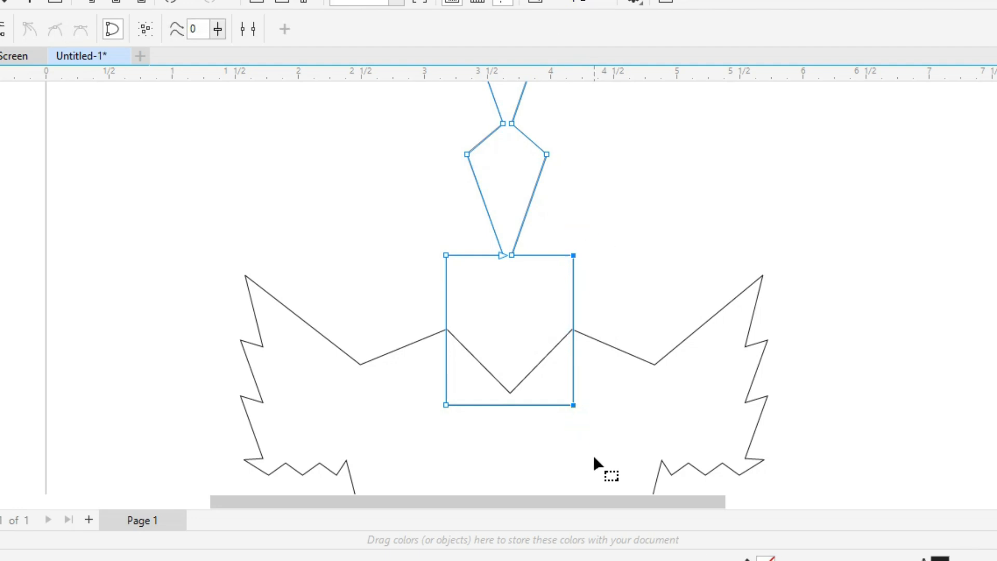
key(Right)
key(space)
click(86, 170)
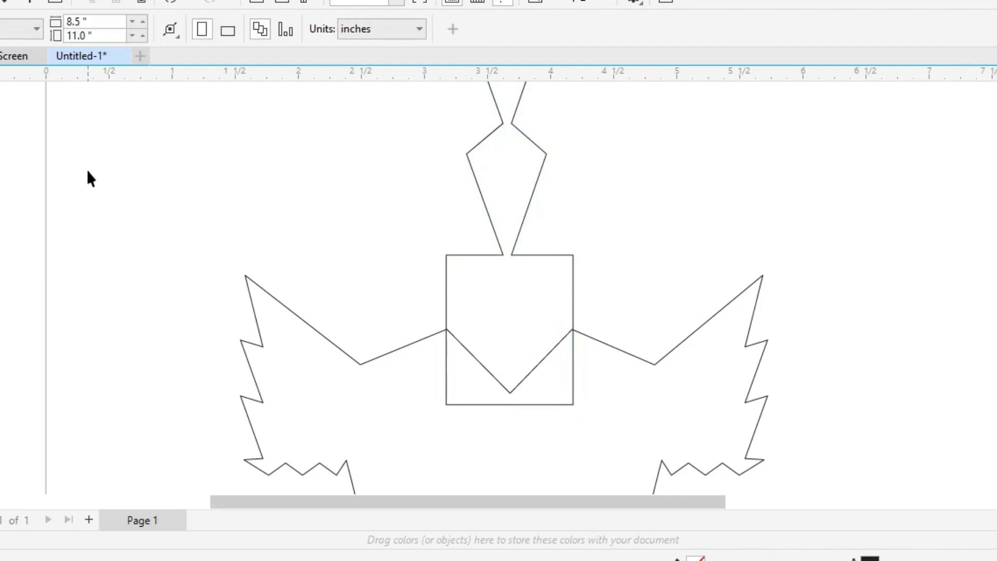
Step: Nudge the spiked shape slightly down and weld it with the winged body into one object
key(F4)
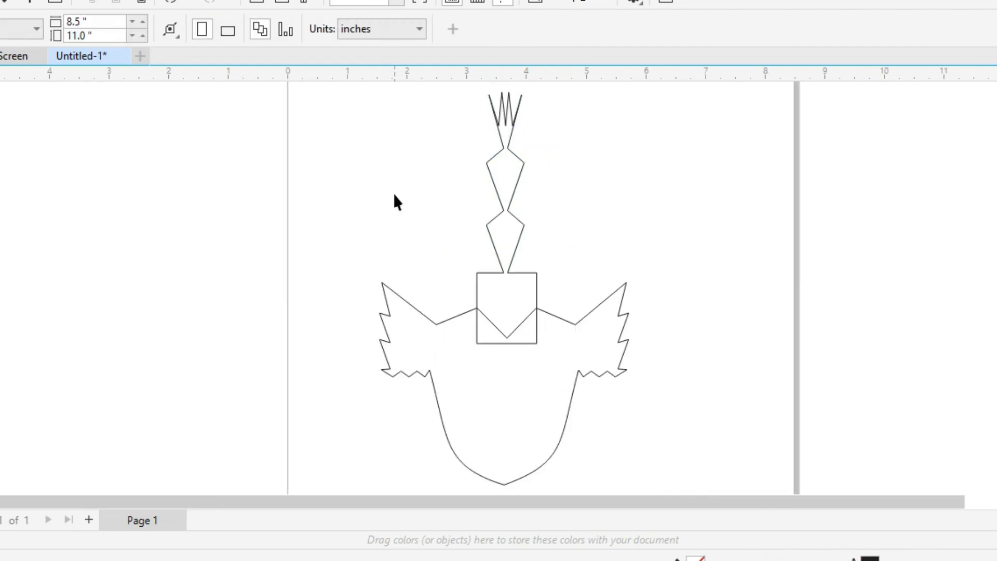
click(518, 302)
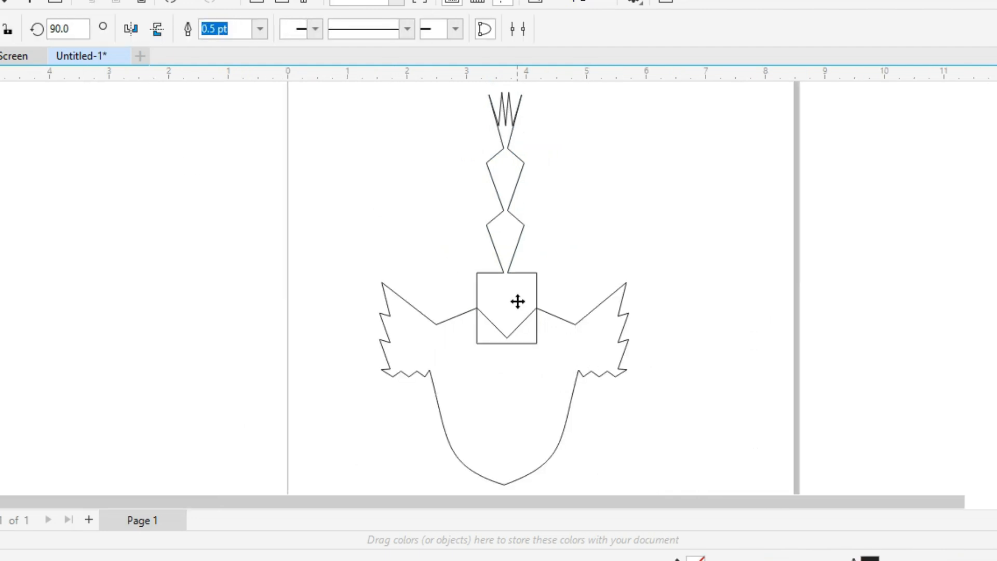
key(Down)
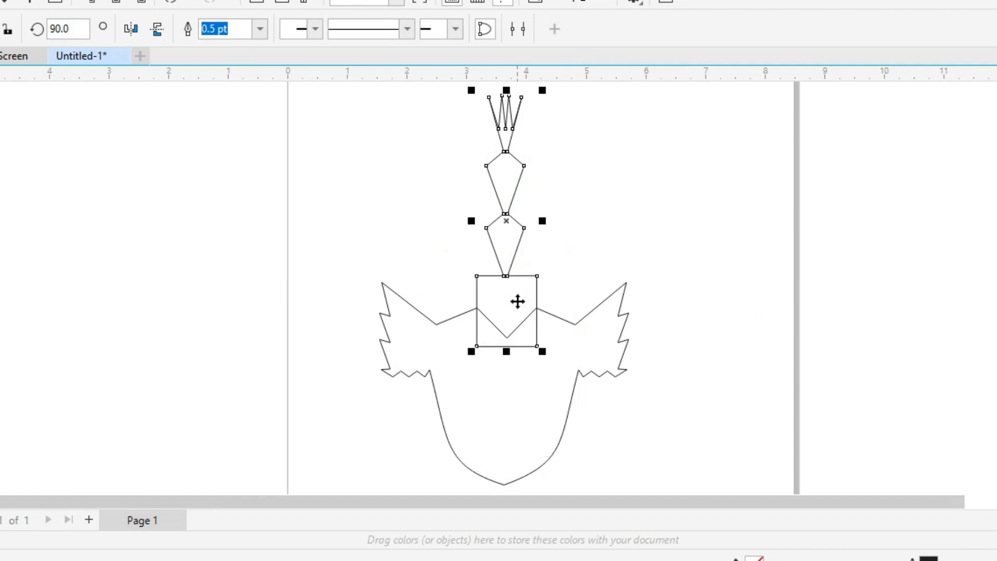
key(ctrl+a)
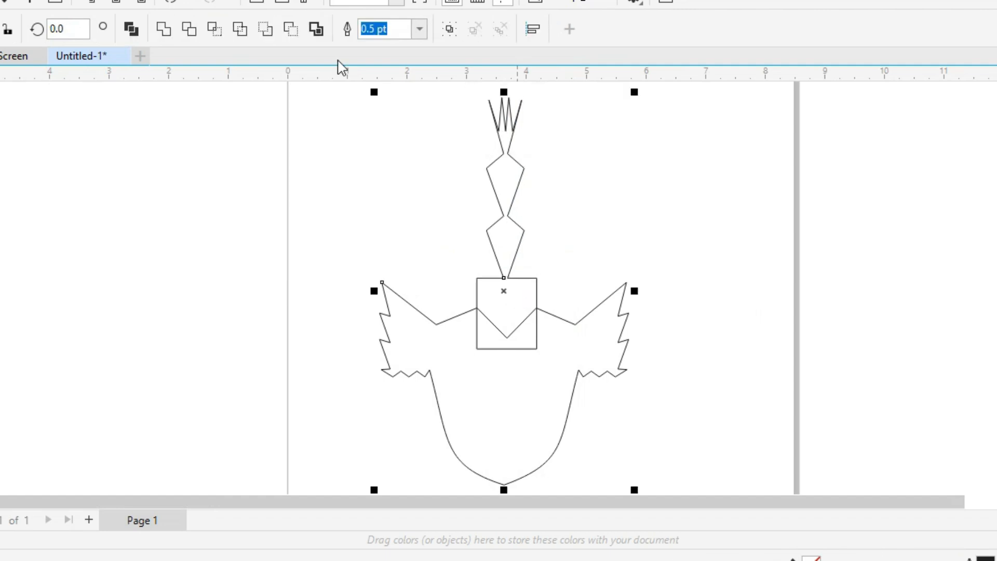
click(165, 31)
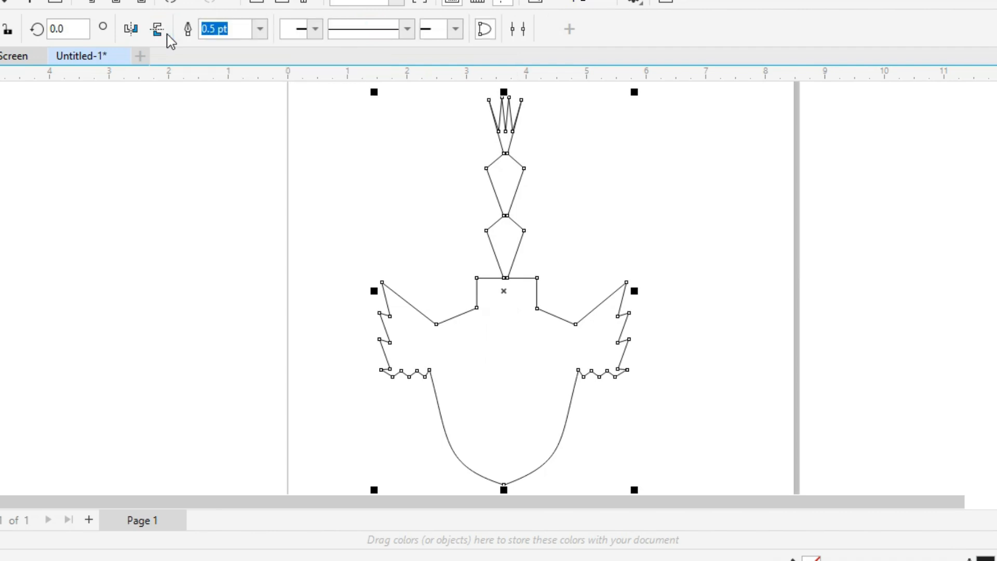
key(Escape)
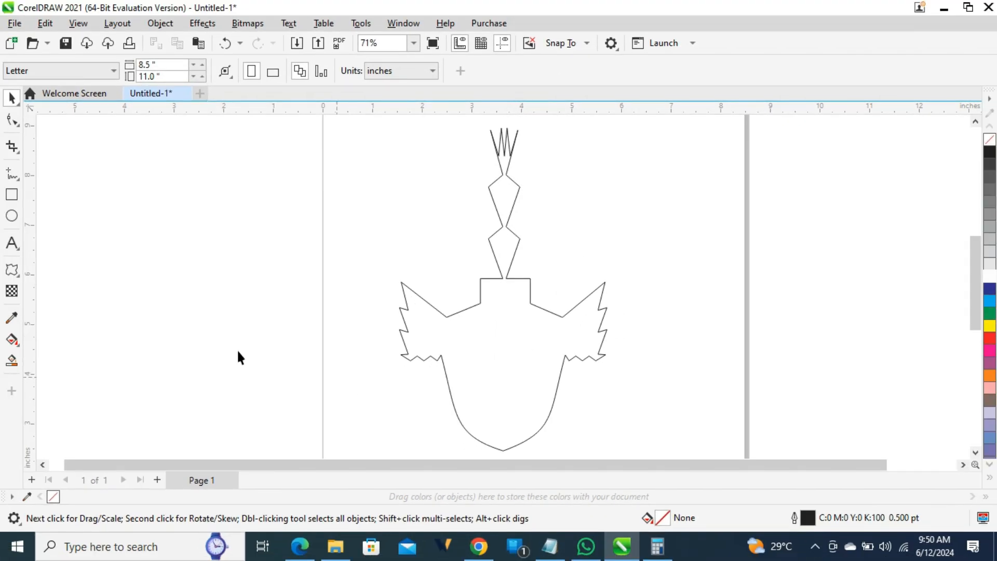
click(510, 379)
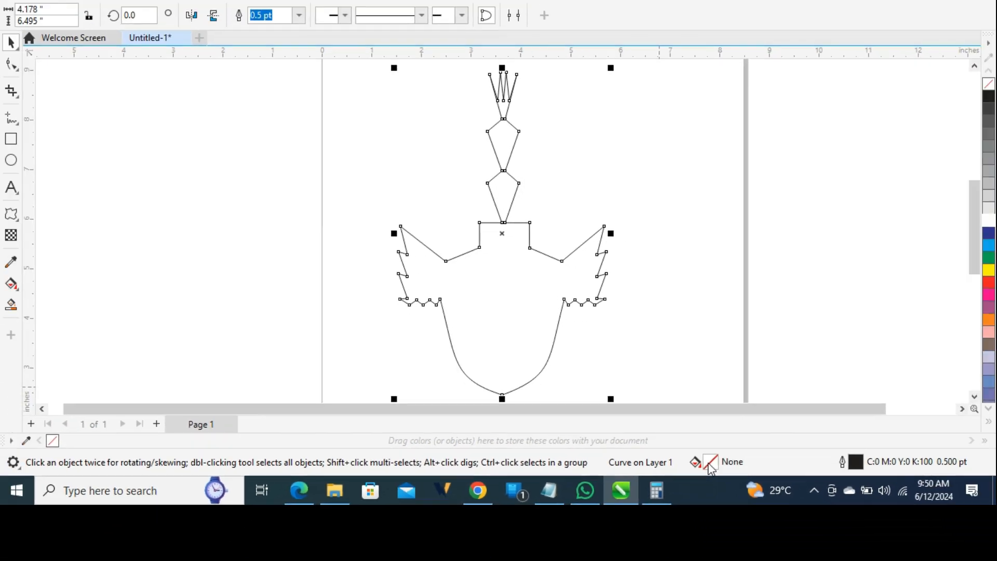
double_click(753, 510)
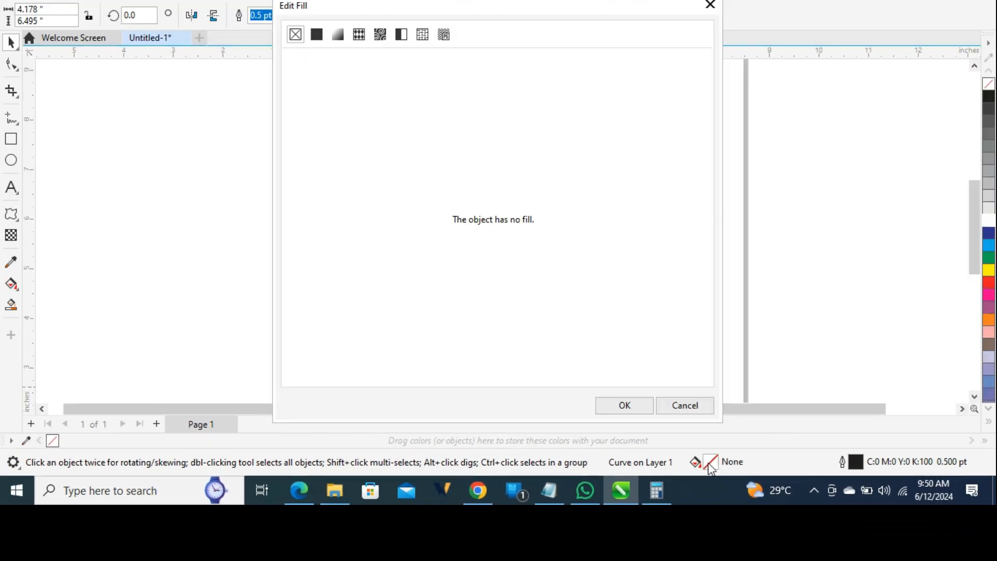
drag(381, 15, 158, 20)
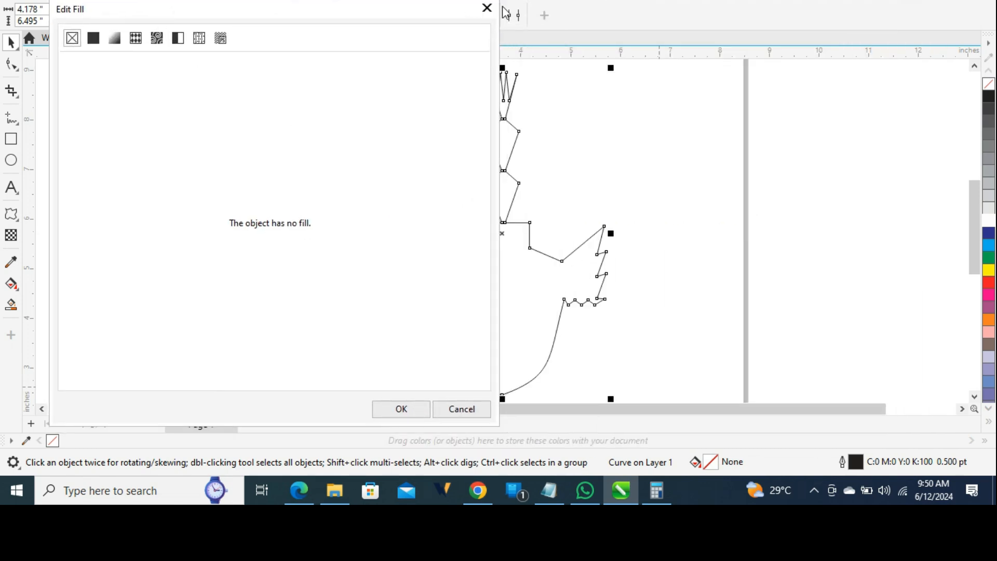
click(487, 8)
Step: Move the welded logo onto the page's right border and give it a uniform fill using the RGB color model
drag(522, 225, 761, 225)
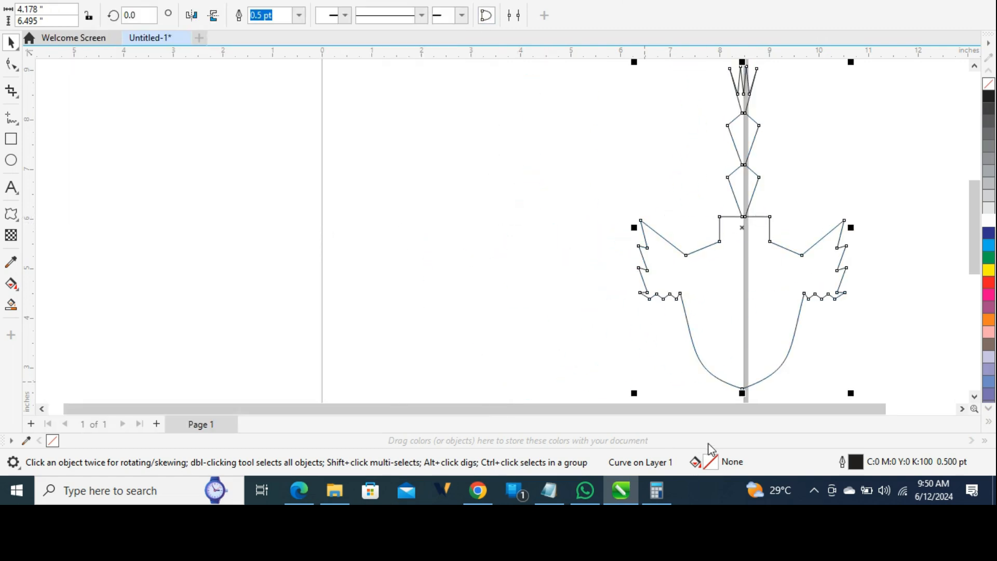
double_click(708, 466)
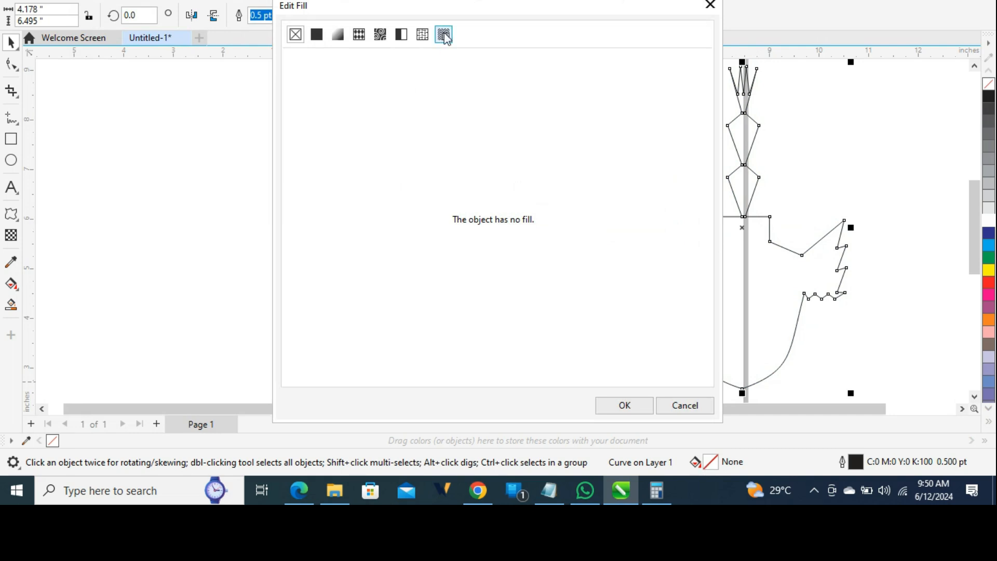
drag(447, 11, 326, 17)
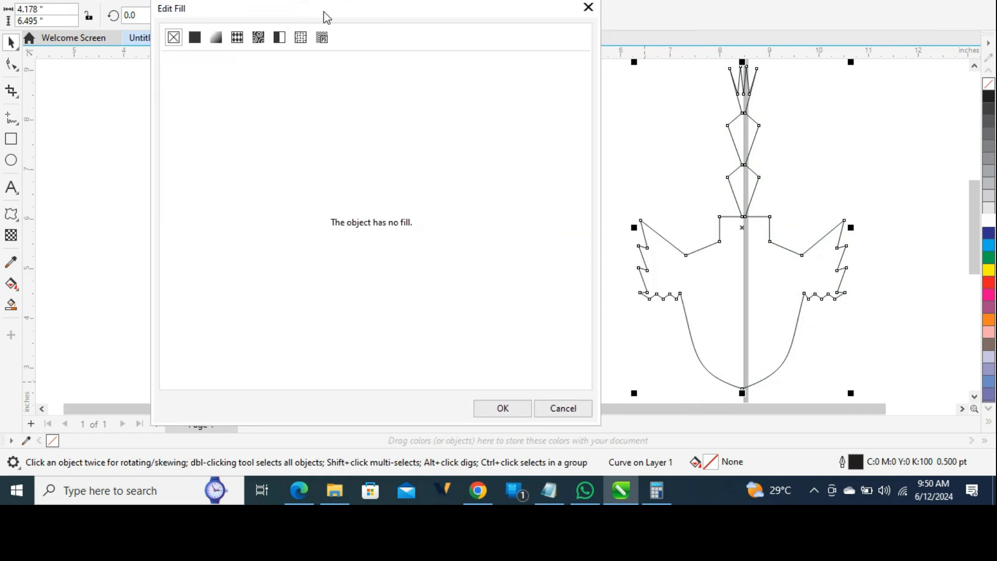
click(196, 39)
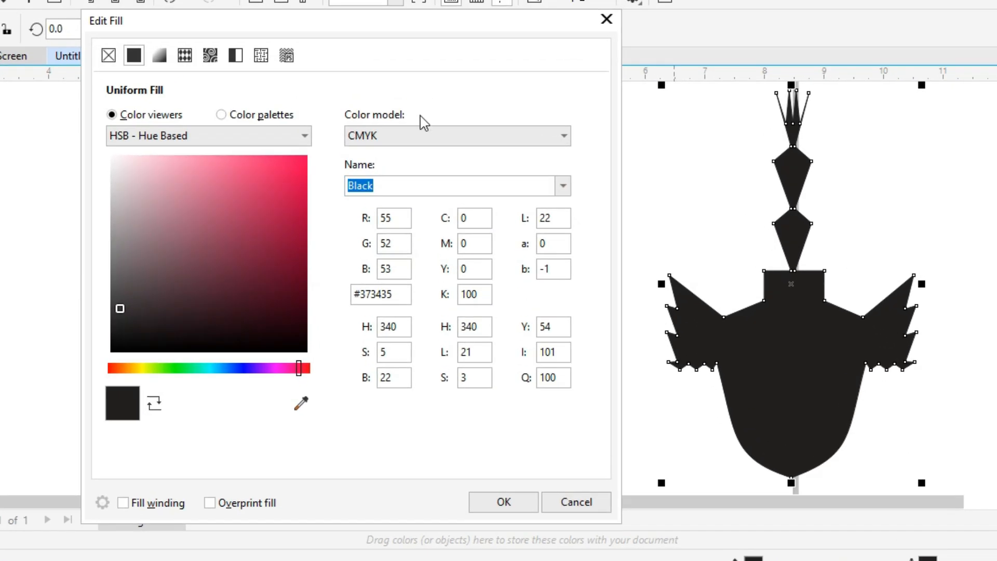
click(430, 106)
click(382, 180)
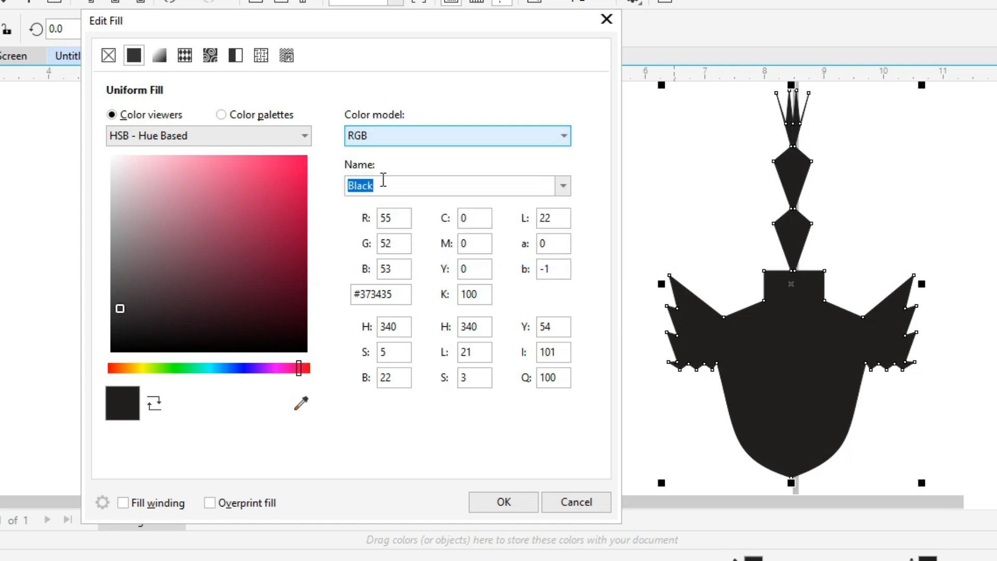
Step: Set the logo's fill color to R 28, G 32, B 77 and apply it
double_click(378, 214)
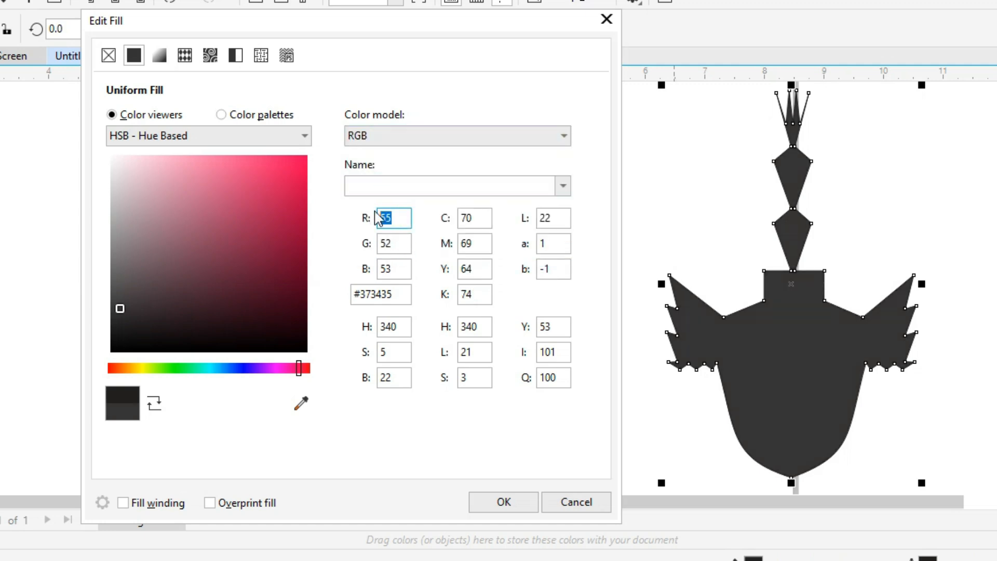
text(28)
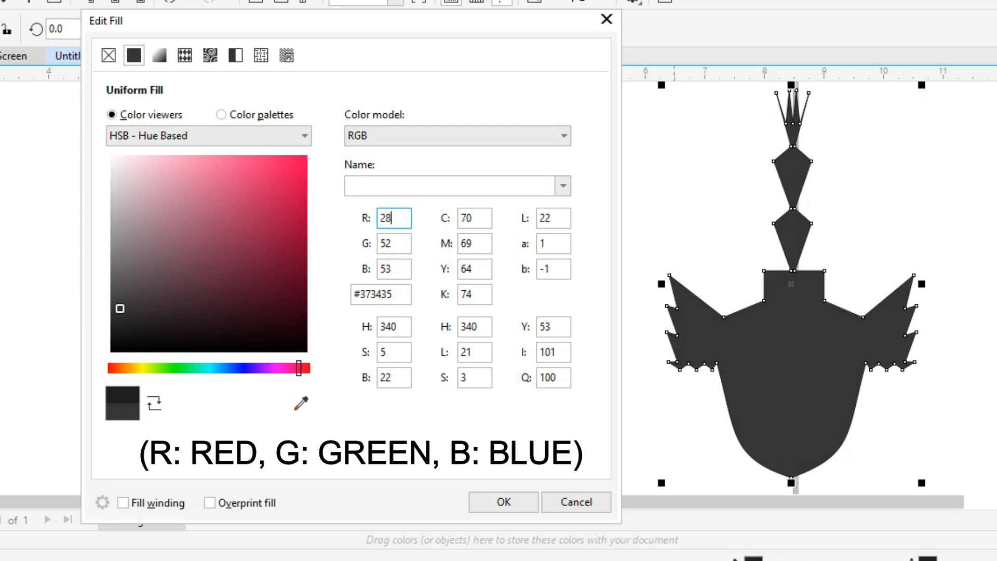
key(Tab)
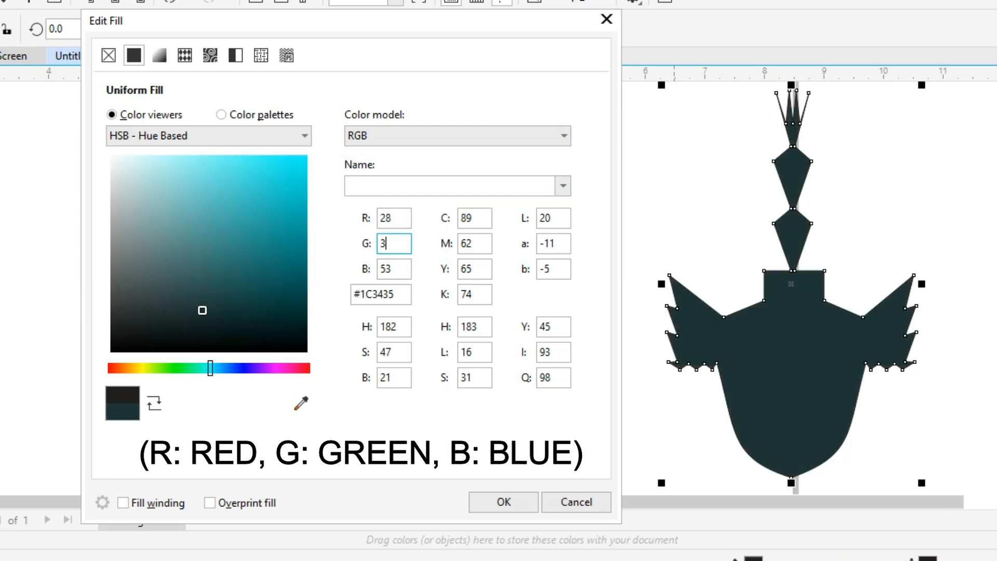
key(Tab)
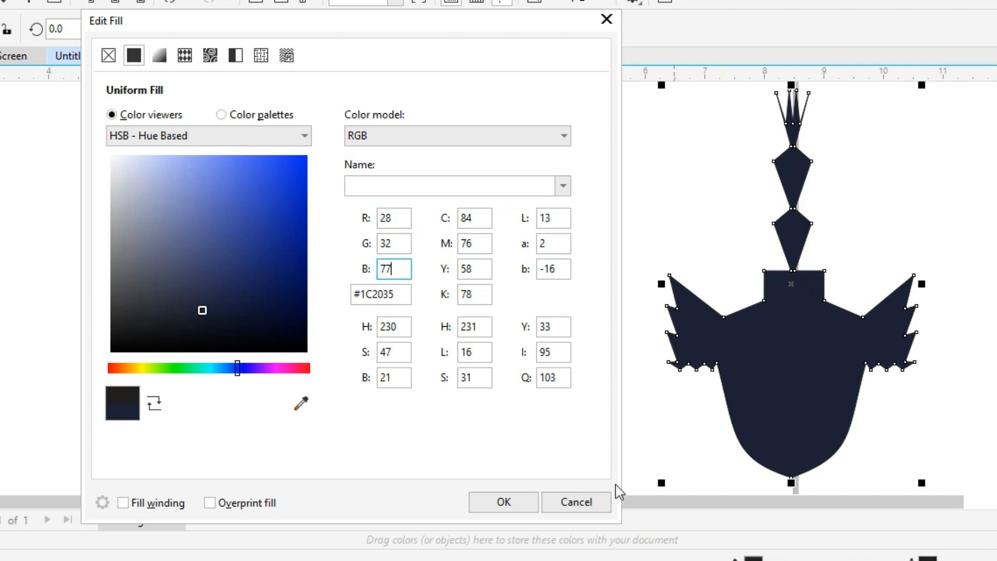
click(504, 503)
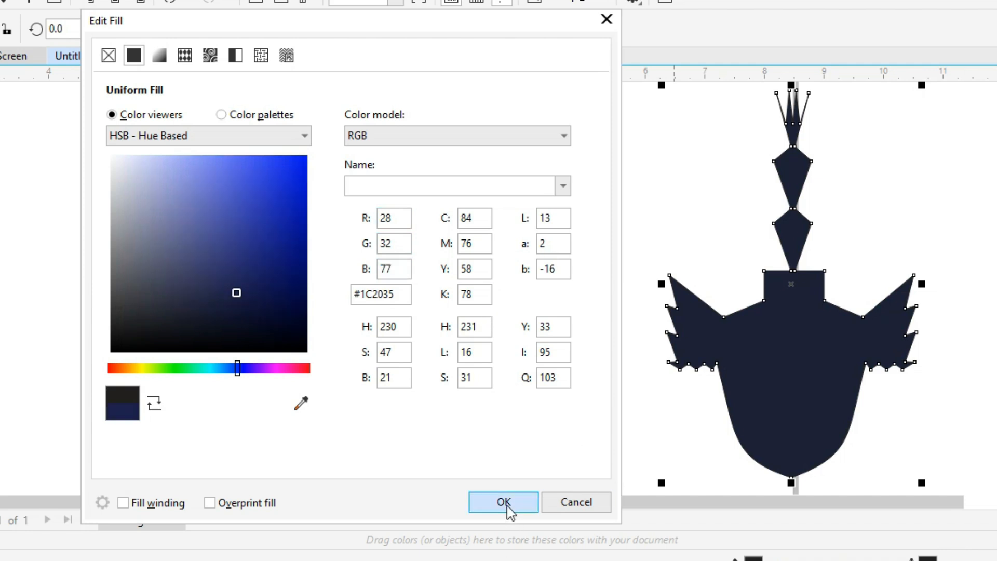
Step: Move the filled logo back onto the page, scale it to about 3.979 by 6.186 inches, and place it in the page's left half
drag(695, 358, 555, 355)
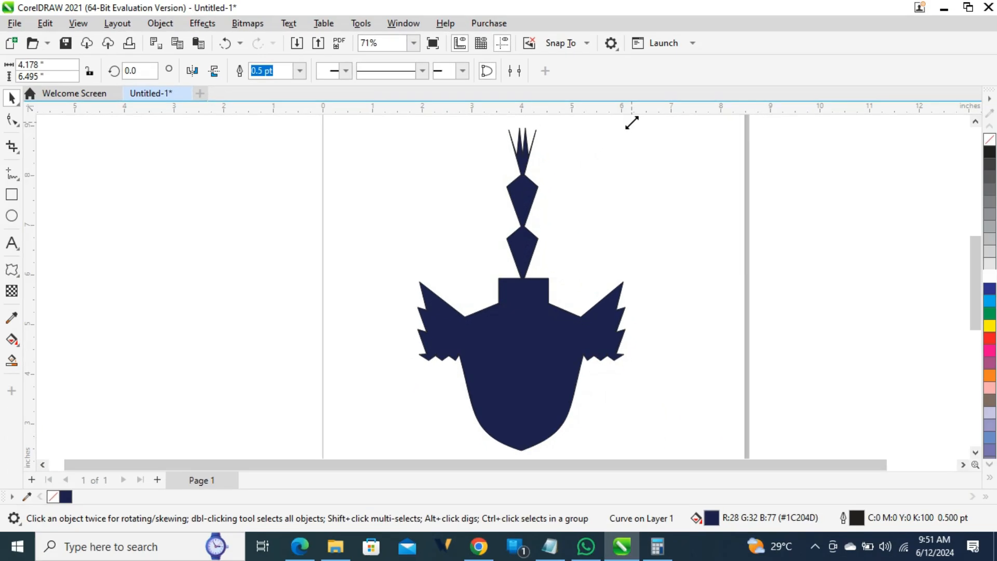
drag(656, 92, 624, 140)
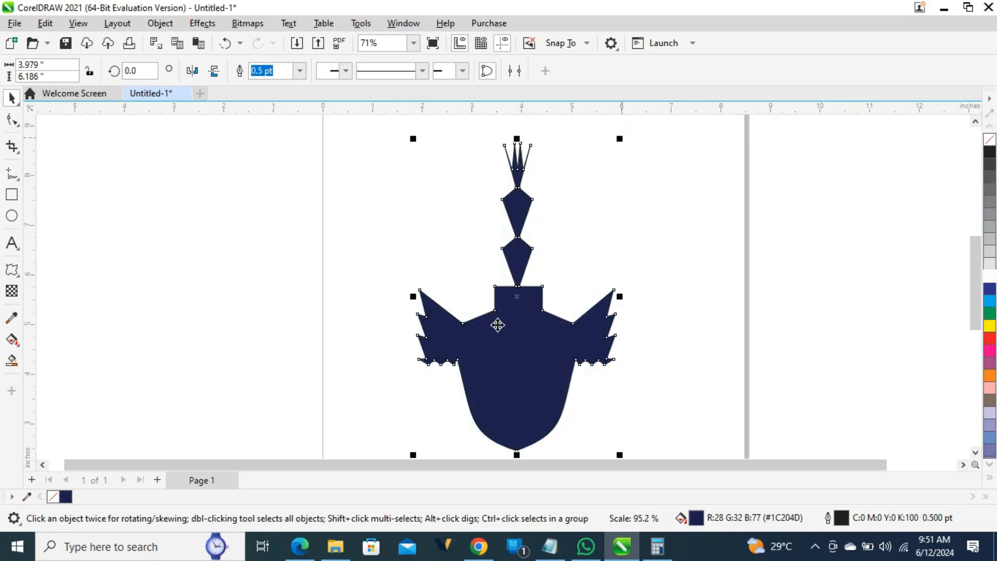
drag(499, 347, 446, 344)
click(719, 338)
click(203, 345)
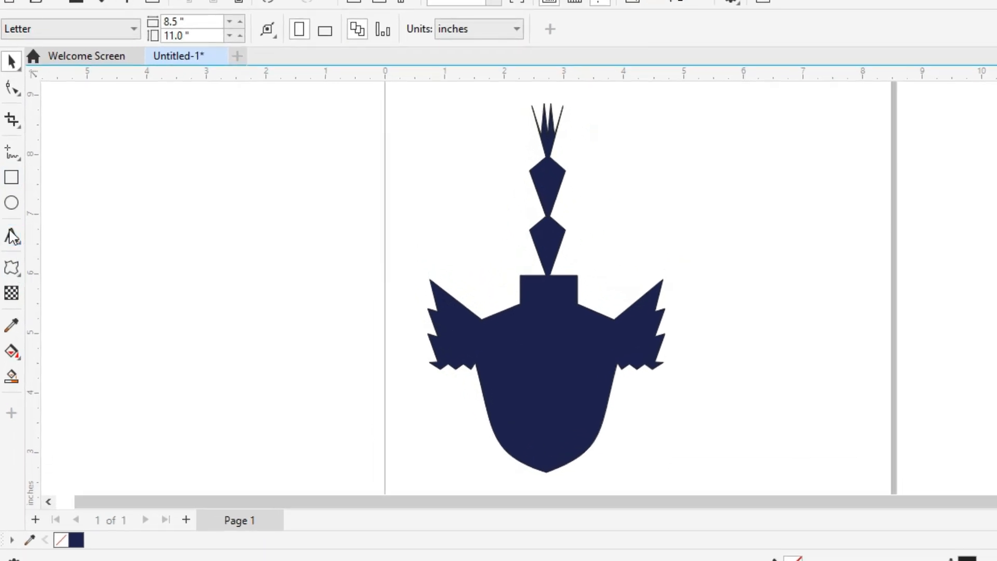
Step: Add the text "COMPANY NAME", copied from the Notepad notes, on the page beside the logo
click(11, 243)
click(979, 363)
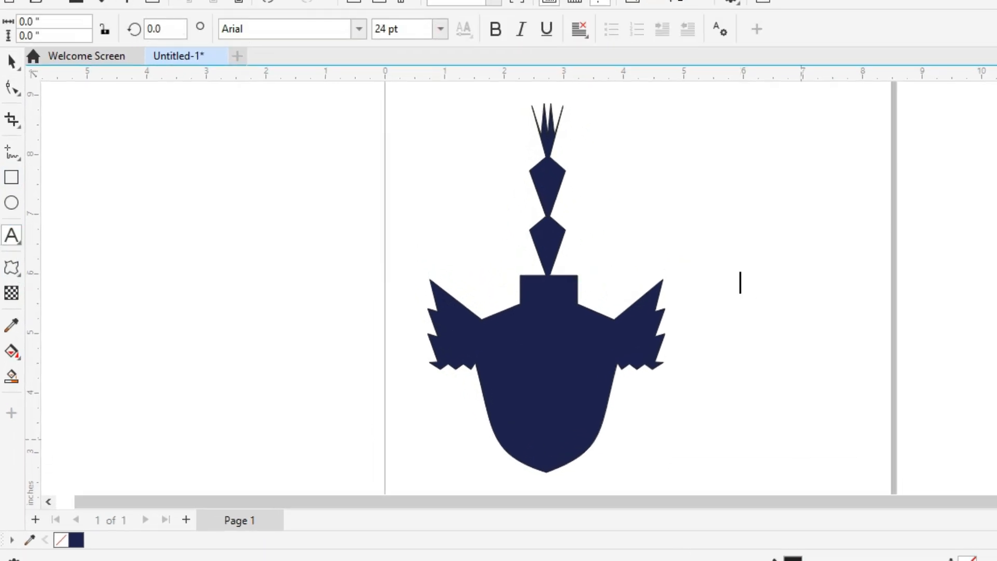
key(alt+Tab)
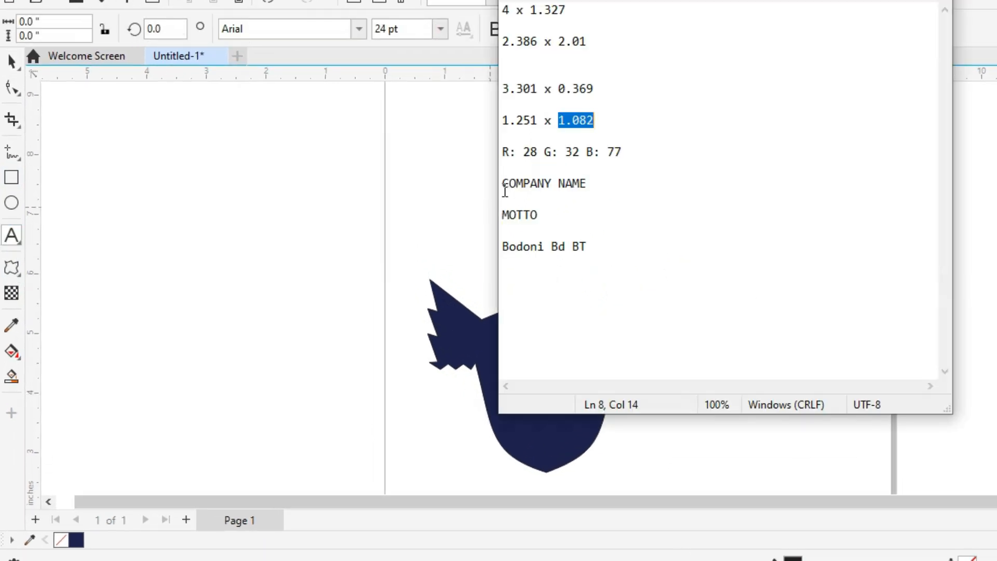
click(504, 187)
drag(504, 188, 589, 182)
key(ctrl+c)
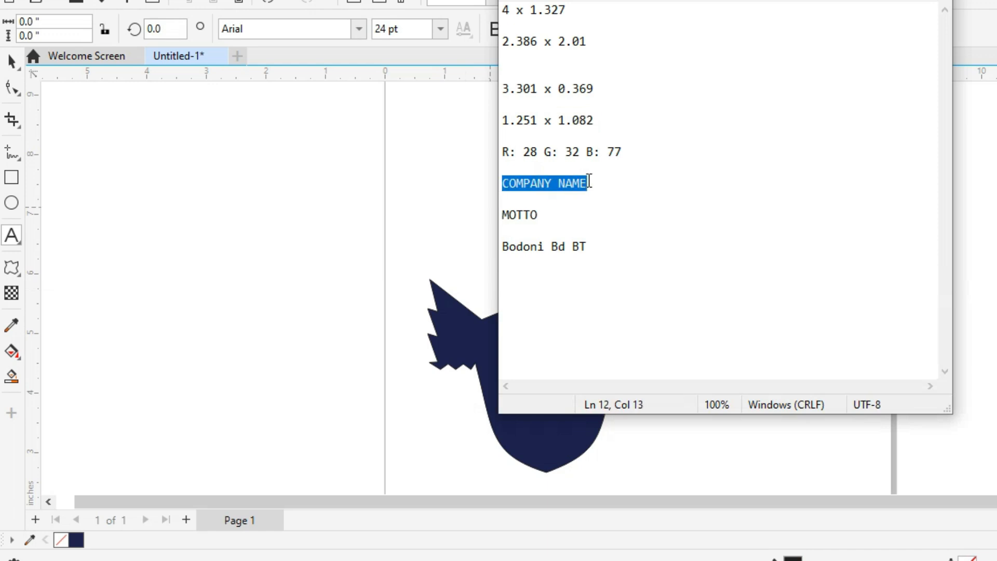
click(357, 229)
click(810, 231)
key(ctrl+v)
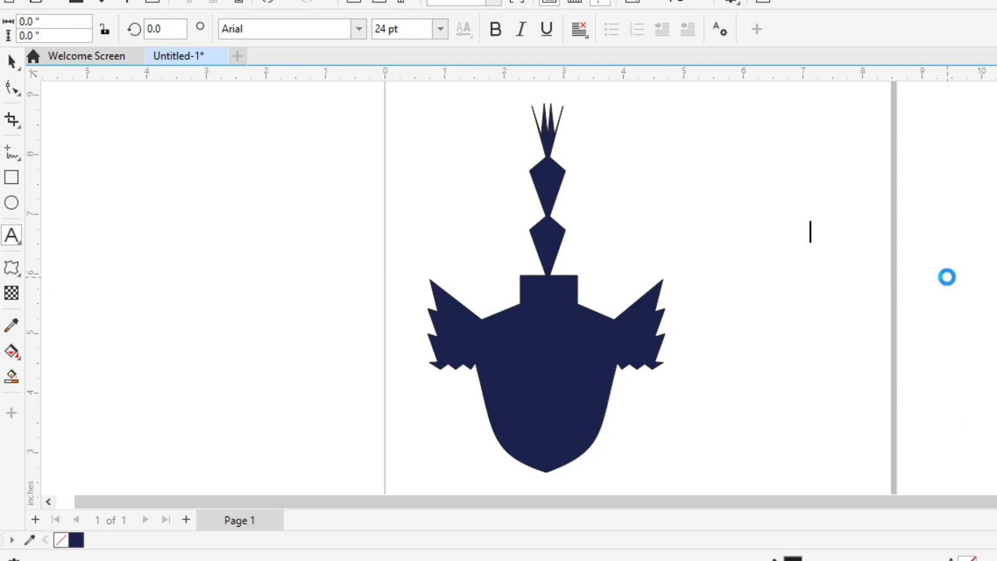
key(ctrl+space)
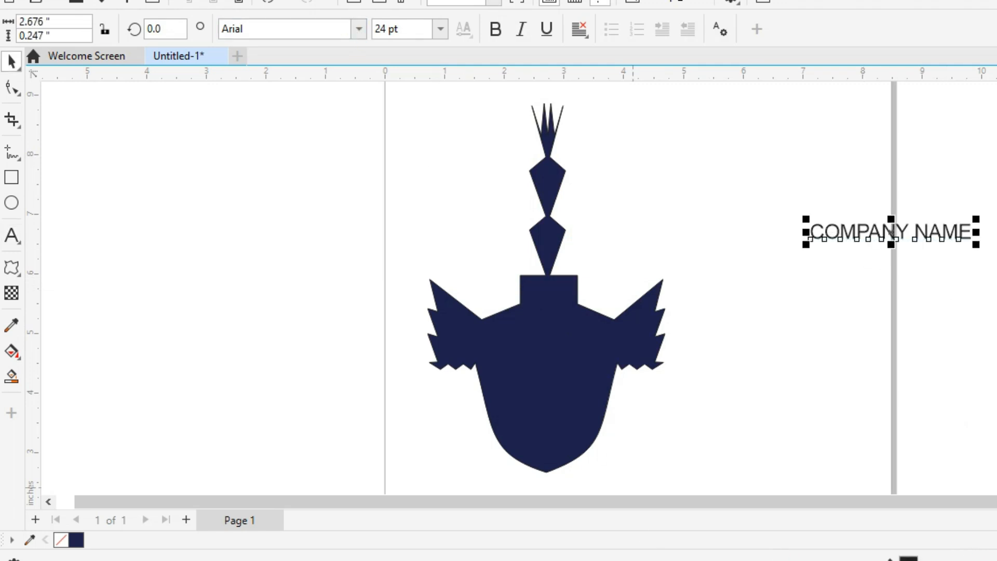
Step: Set the company name text's font to Bodoni Bd BT, copying the font name from the Notepad notes
key(alt+Tab)
drag(503, 248, 596, 260)
key(ctrl+c)
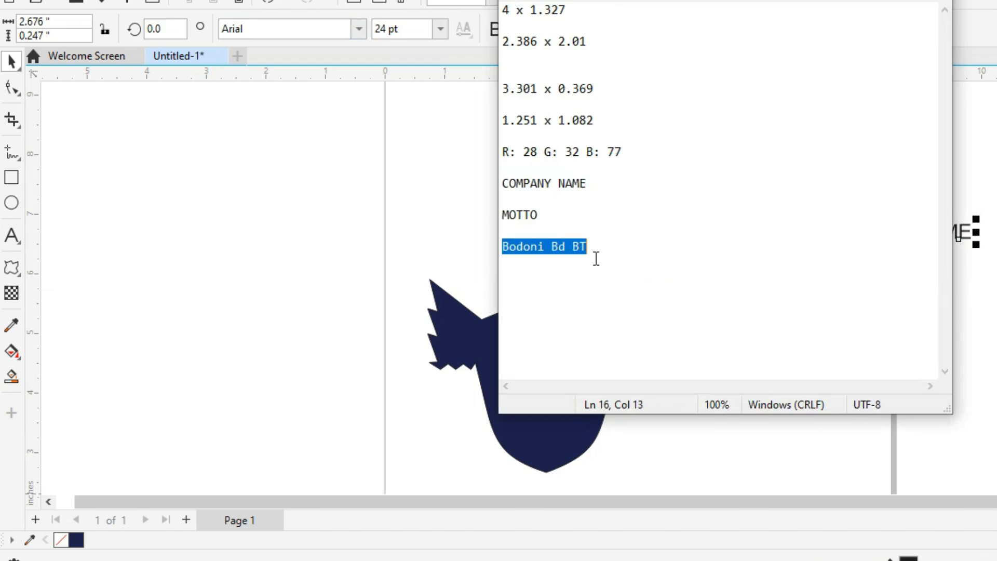
click(304, 24)
key(ctrl+v)
key(Return)
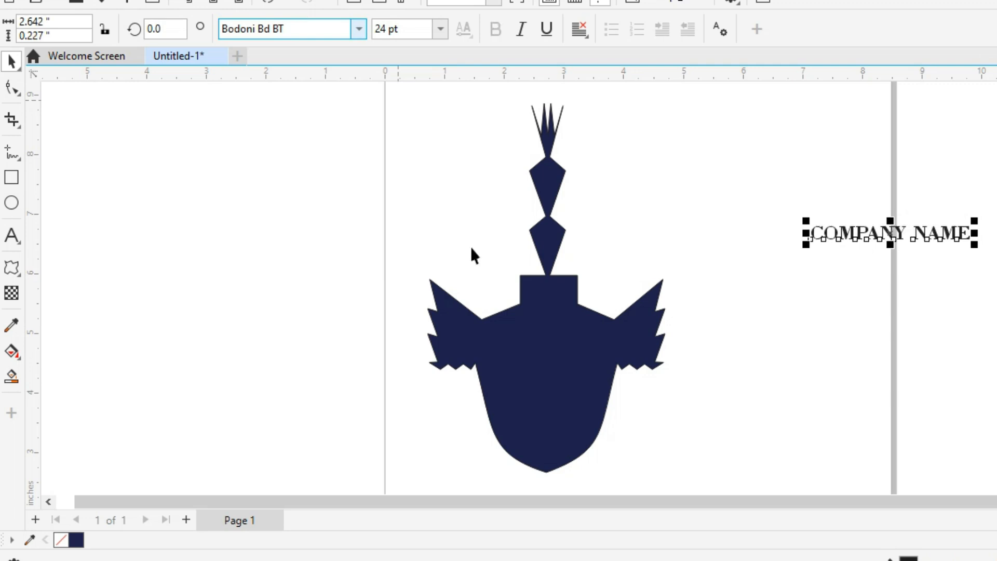
Step: Move the company name onto the logo's body between the wings, color it white, and scale it down to about 21.753 pt
drag(845, 240, 519, 343)
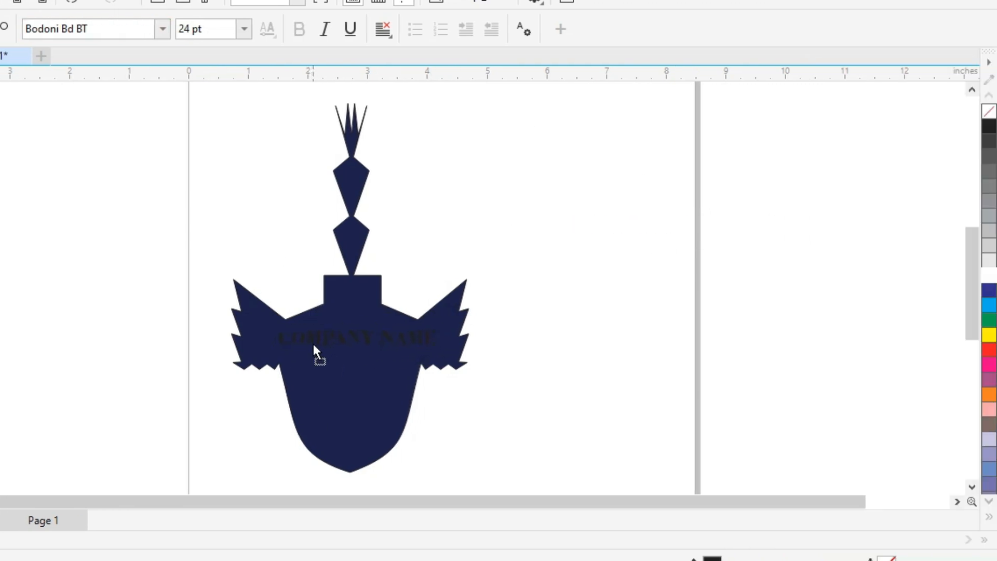
drag(313, 346, 314, 346)
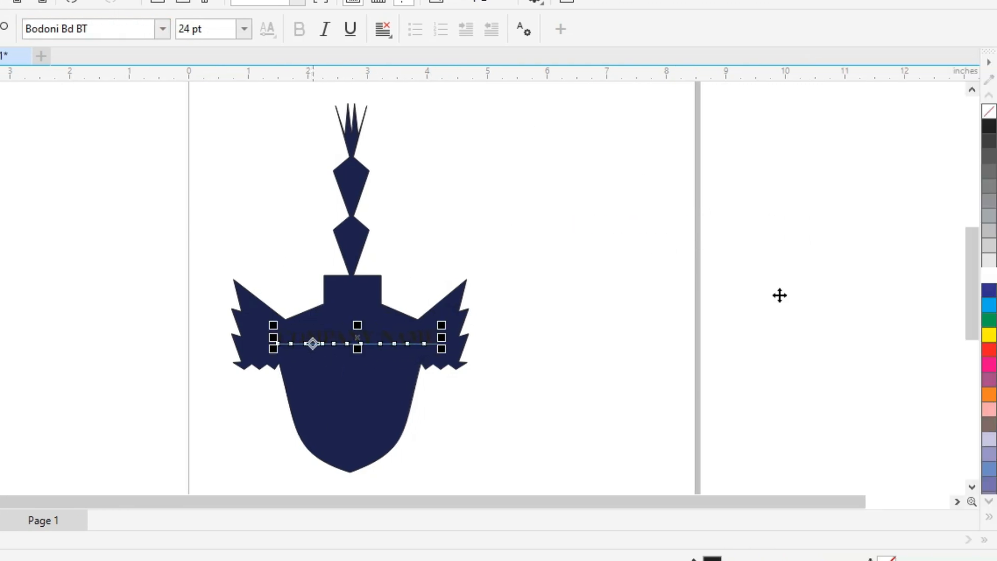
click(986, 275)
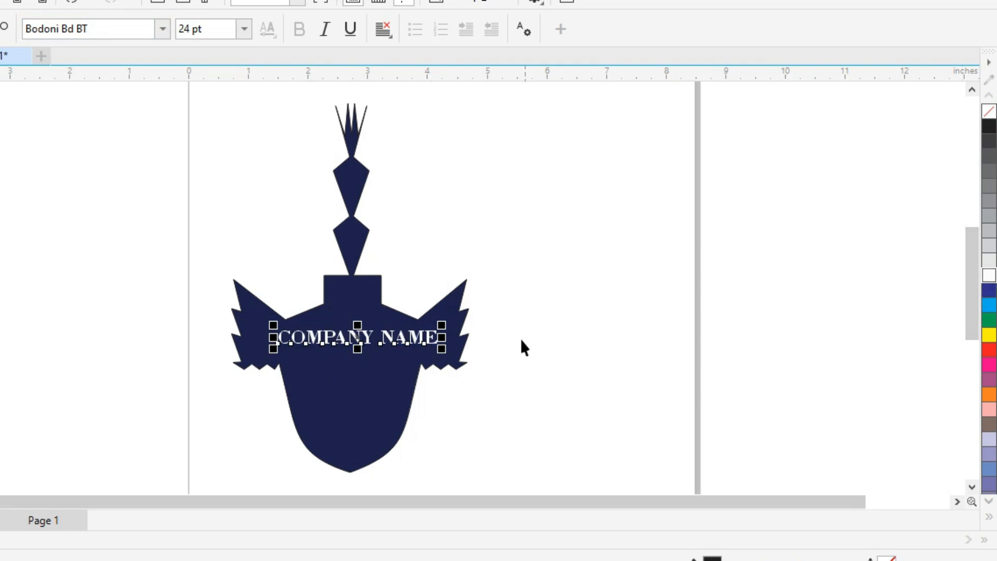
drag(444, 351, 392, 339)
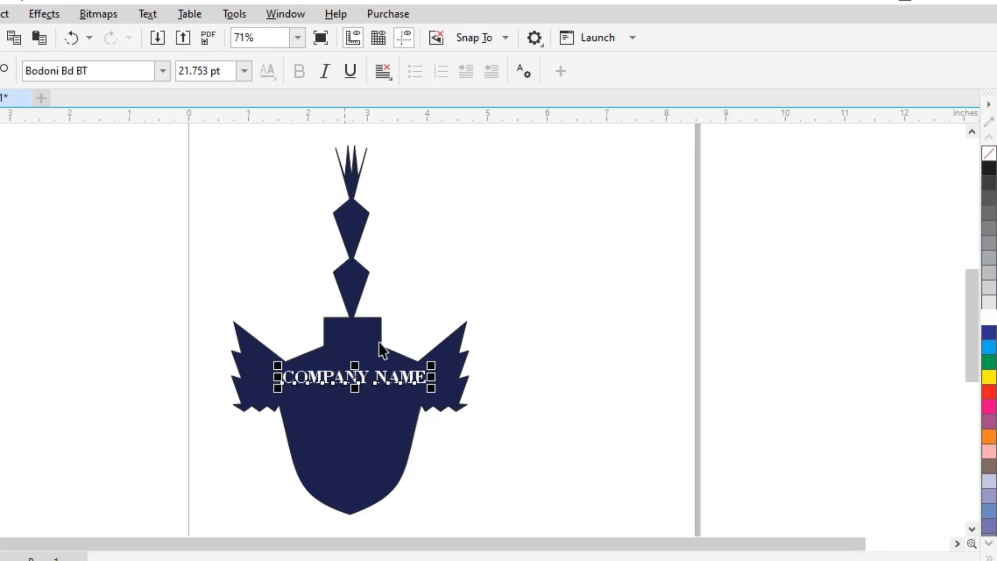
Step: Convert the company name text to a 300 dpi RGB Color (24-bit) bitmap with anti-aliasing and a transparent background
click(96, 31)
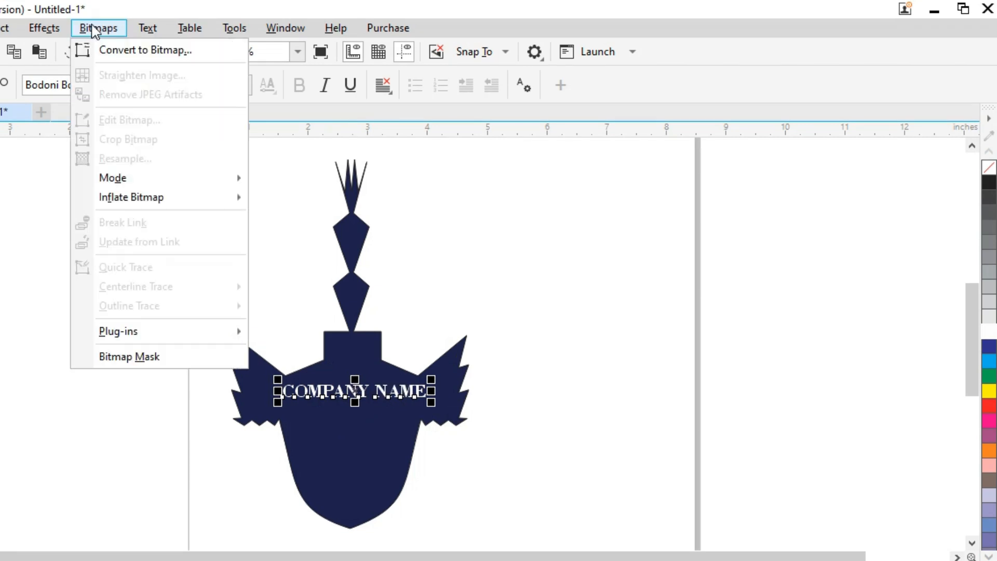
click(137, 52)
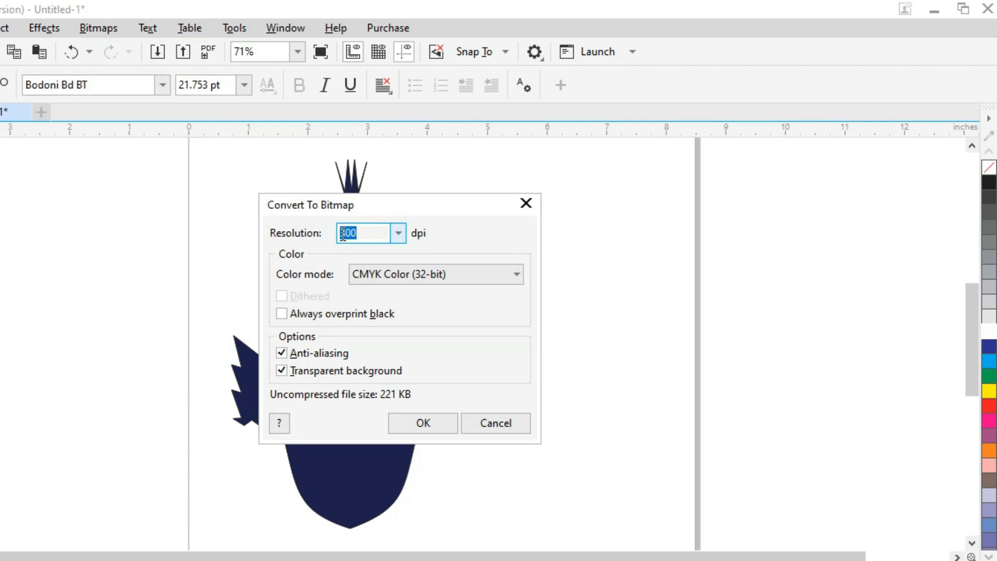
click(452, 275)
click(379, 345)
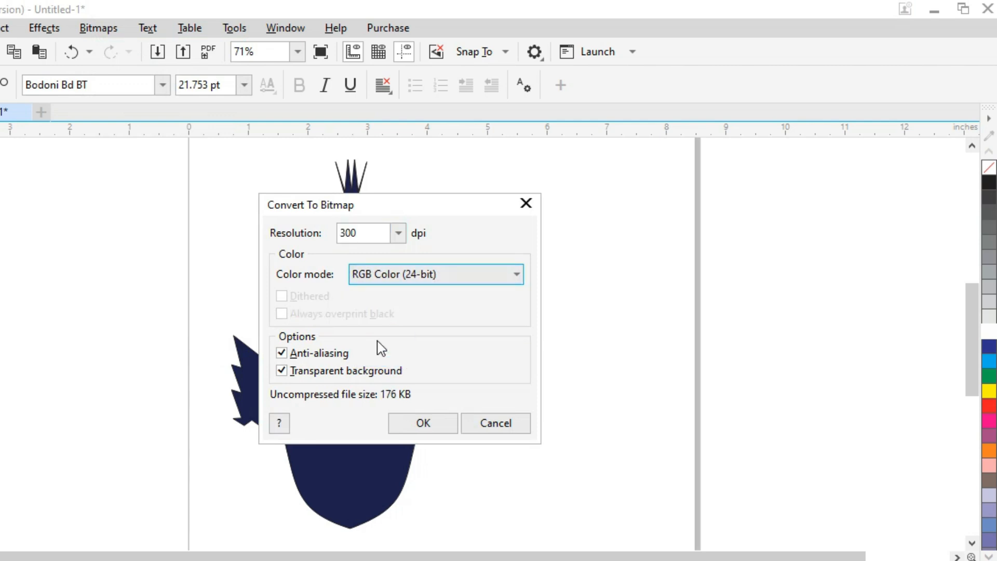
click(425, 425)
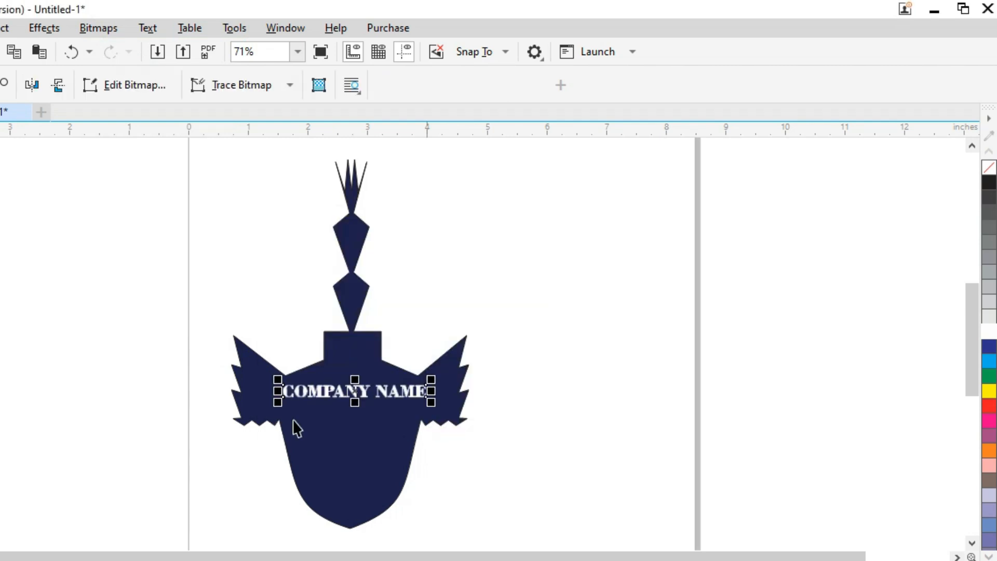
key(Escape)
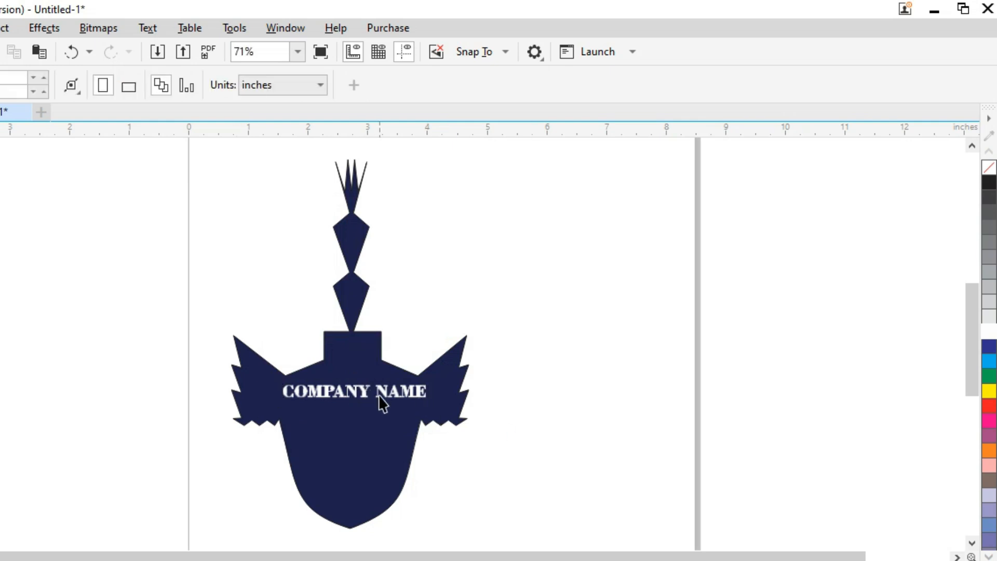
Step: Apply the Envelope tool to the company name bitmap and bend its upper edge into a slight upward arch
click(382, 403)
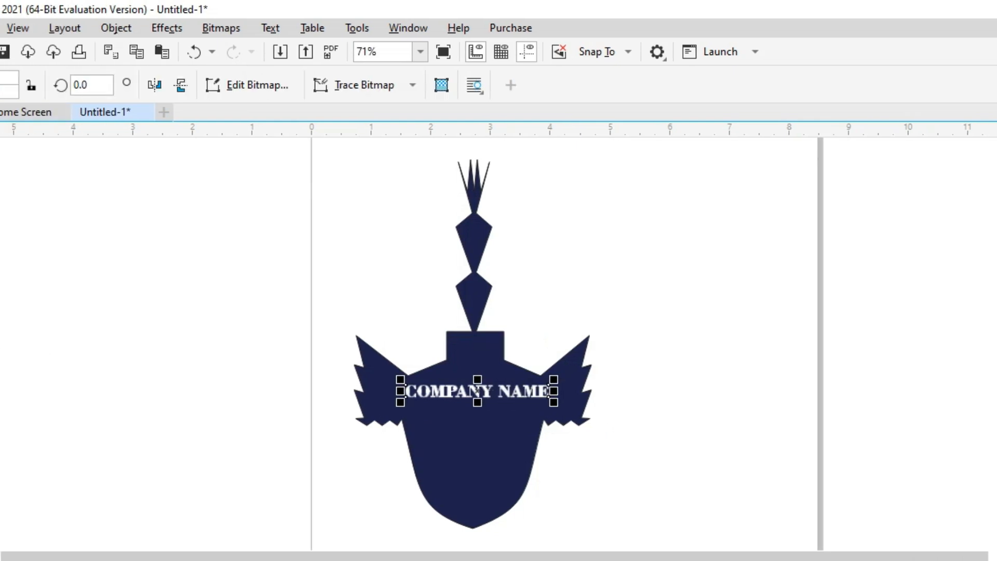
click(21, 336)
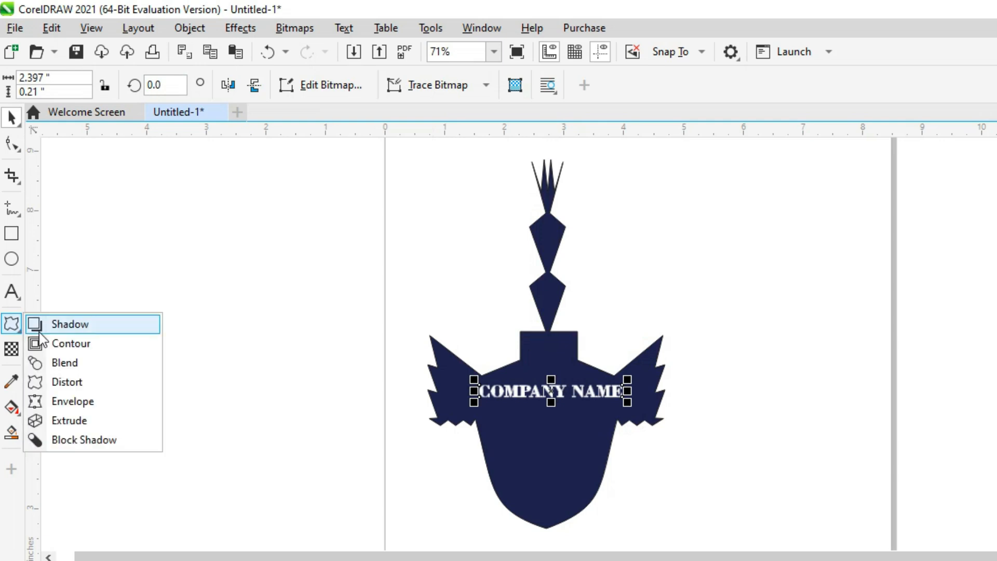
click(72, 401)
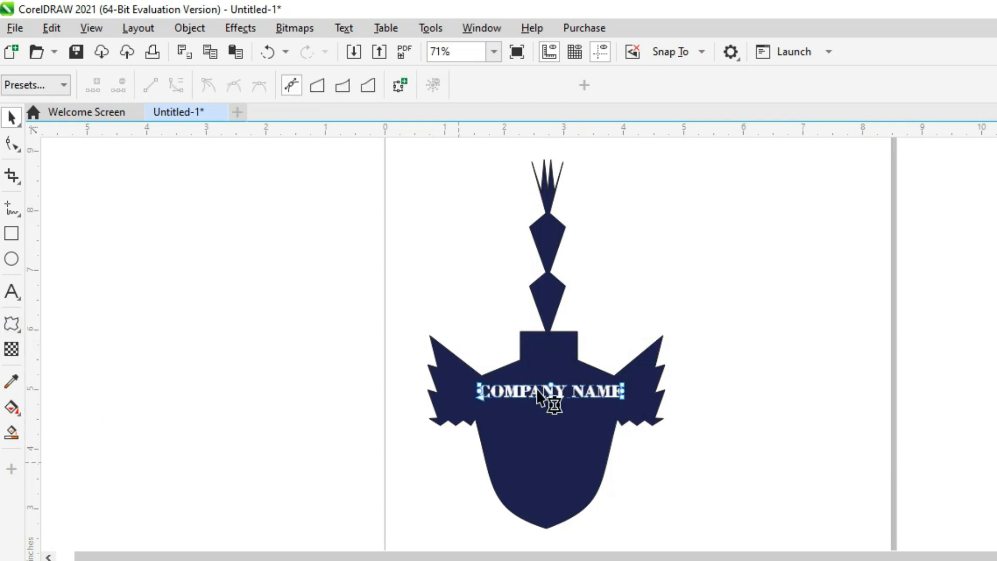
click(494, 51)
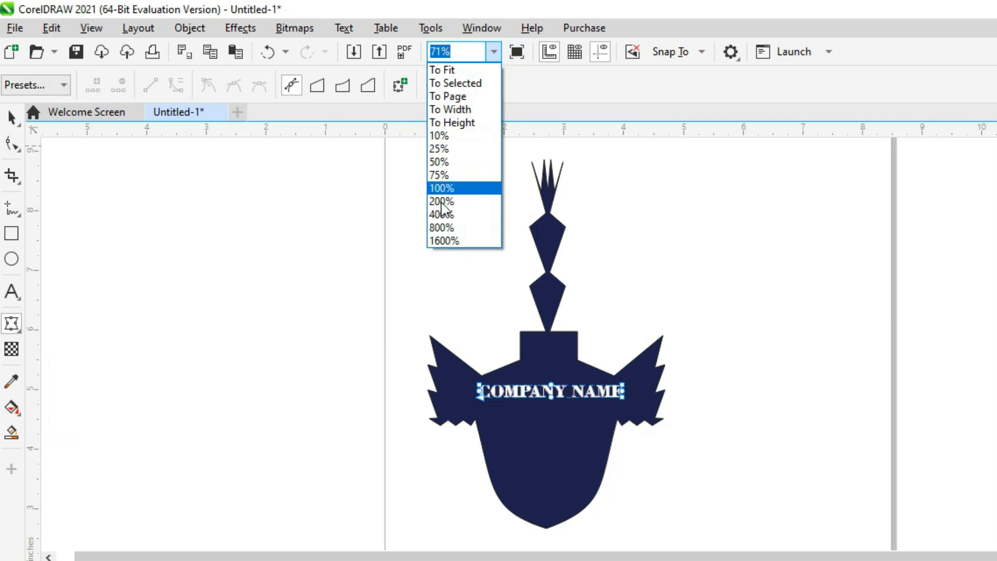
click(445, 189)
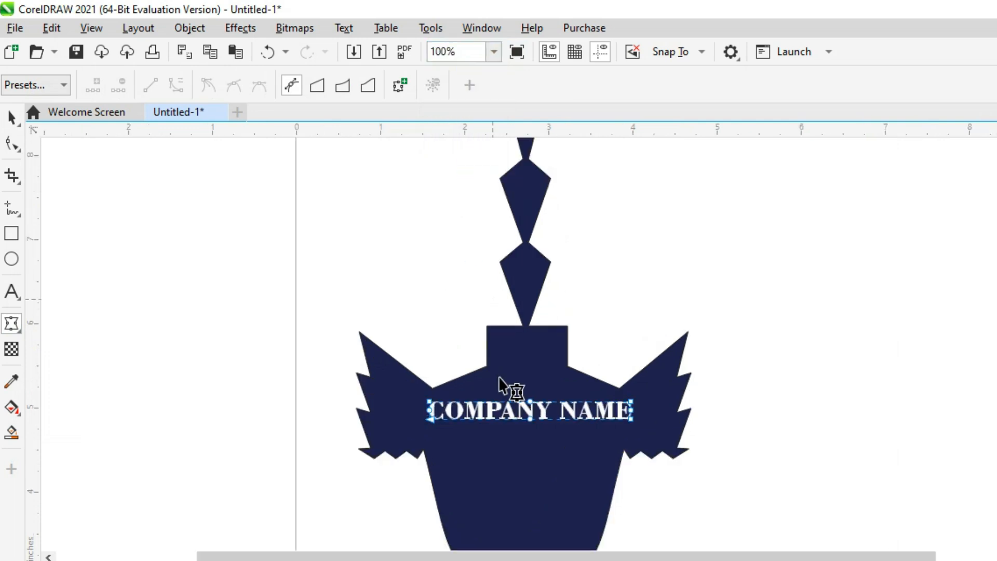
click(529, 403)
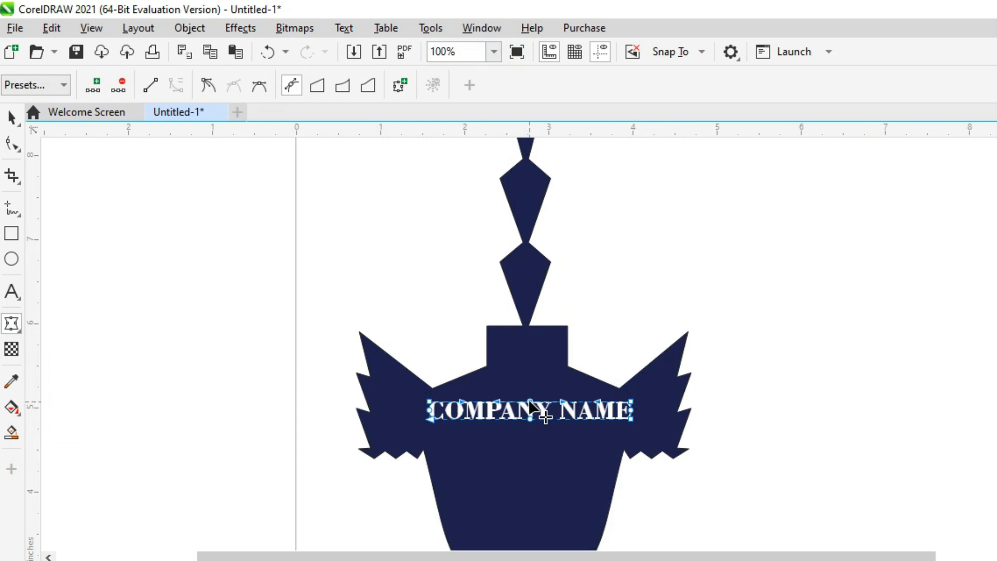
click(427, 398)
mouse_move(493, 403)
mouse_down()
mouse_move(528, 401)
mouse_move(496, 393)
mouse_up()
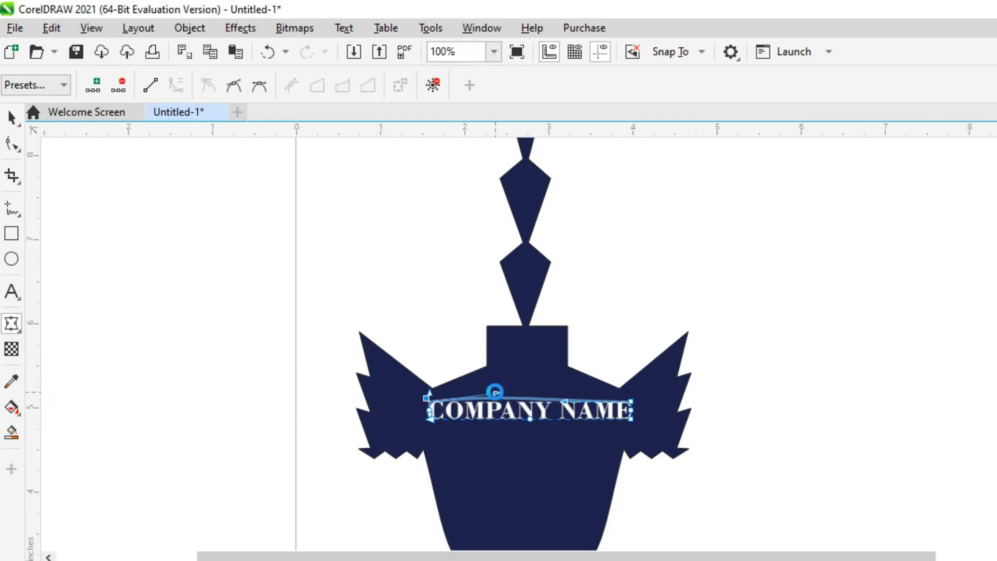
drag(564, 402, 564, 392)
Step: Arch the envelope's lower edge upward to follow the upper edge, and raise the upper edge's curve a little more
click(532, 426)
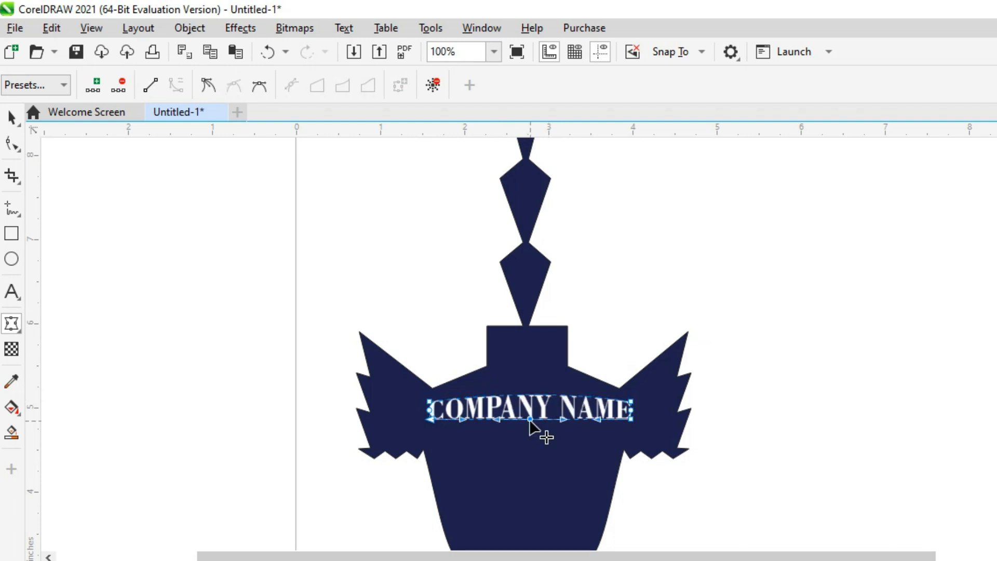
click(498, 418)
drag(497, 414, 498, 410)
drag(563, 420, 566, 410)
click(597, 399)
drag(565, 393, 564, 387)
drag(498, 394, 497, 390)
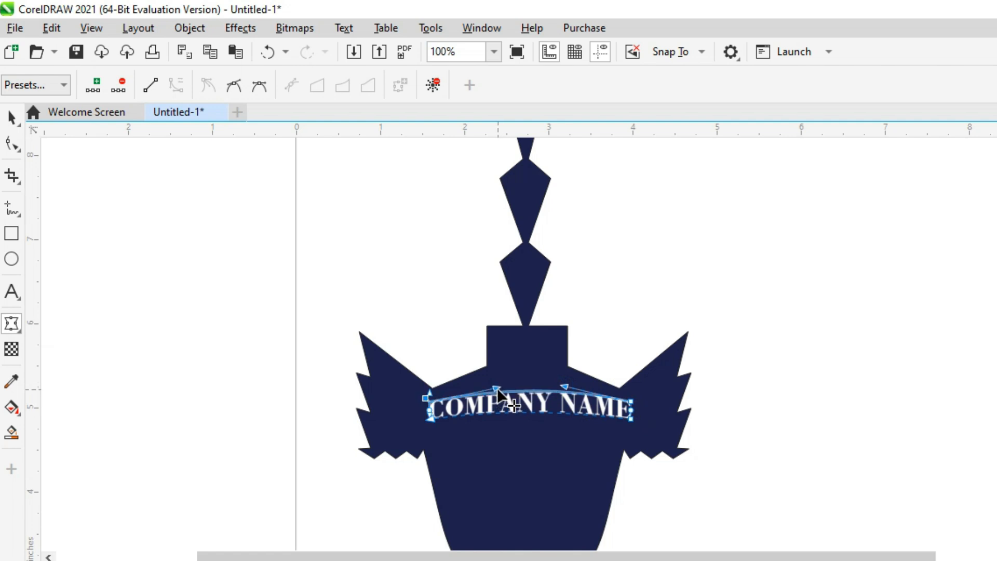
Step: Try to lower the envelope's bottom-right corner node below the end of the company name, then undo the move
click(633, 419)
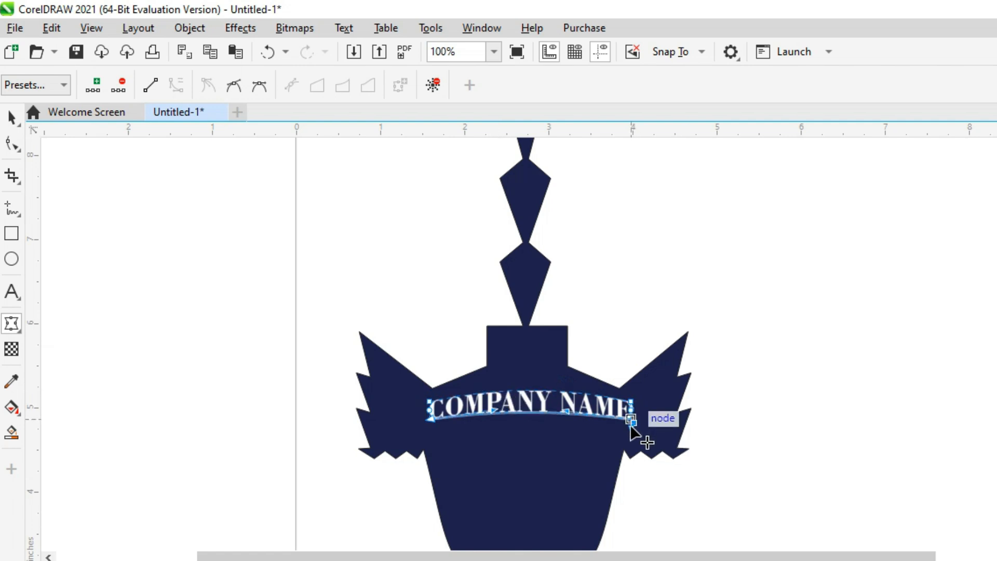
drag(631, 425, 630, 429)
click(494, 52)
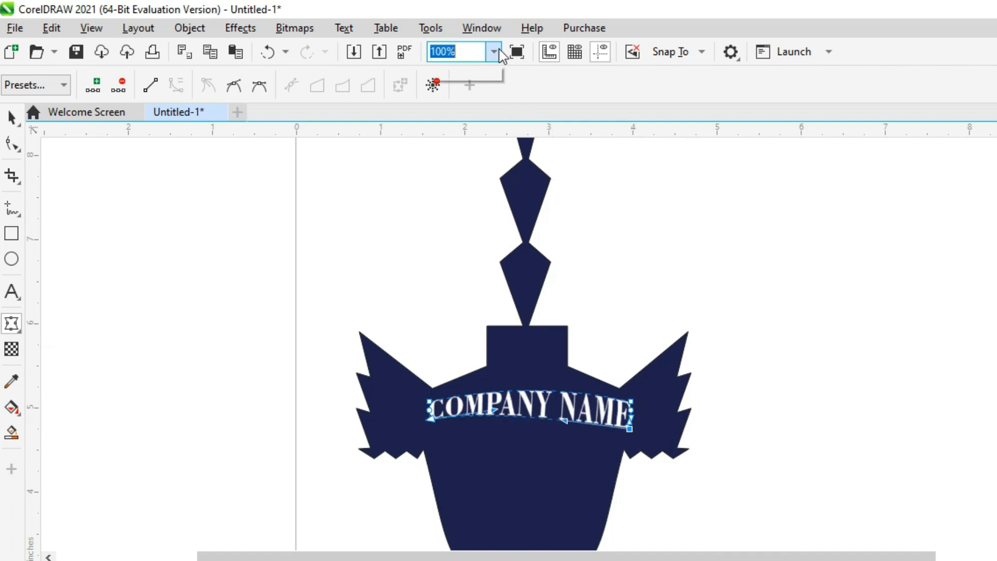
click(459, 203)
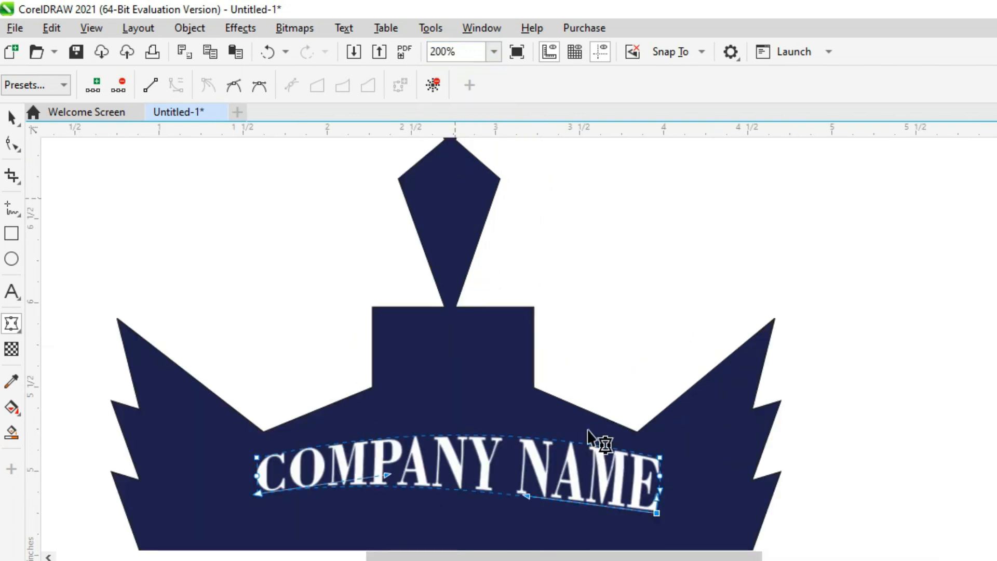
key(ctrl+z)
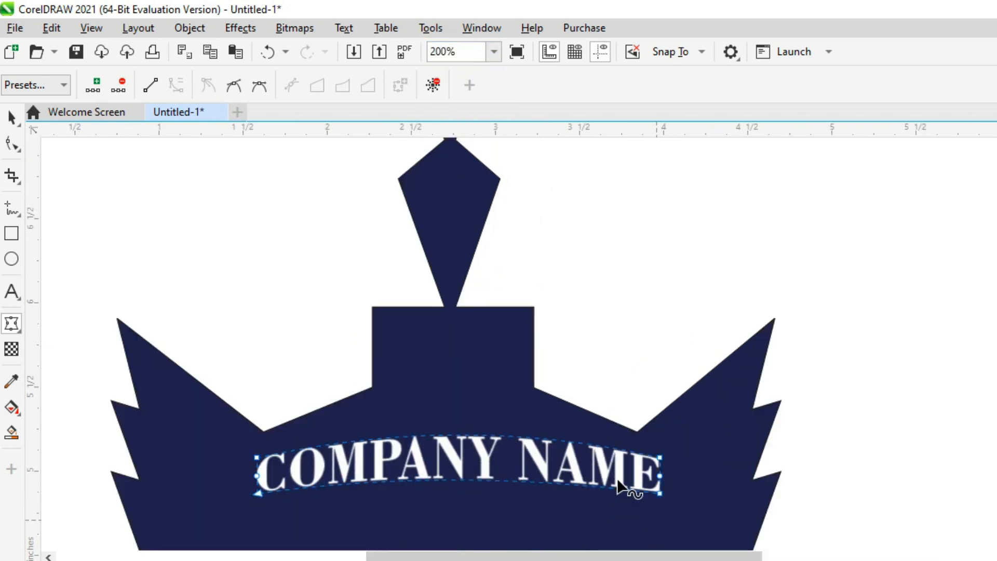
Step: Lower the envelope's bottom-right node slightly, raise its curve handle to even the arch, and finish editing the company name
click(660, 494)
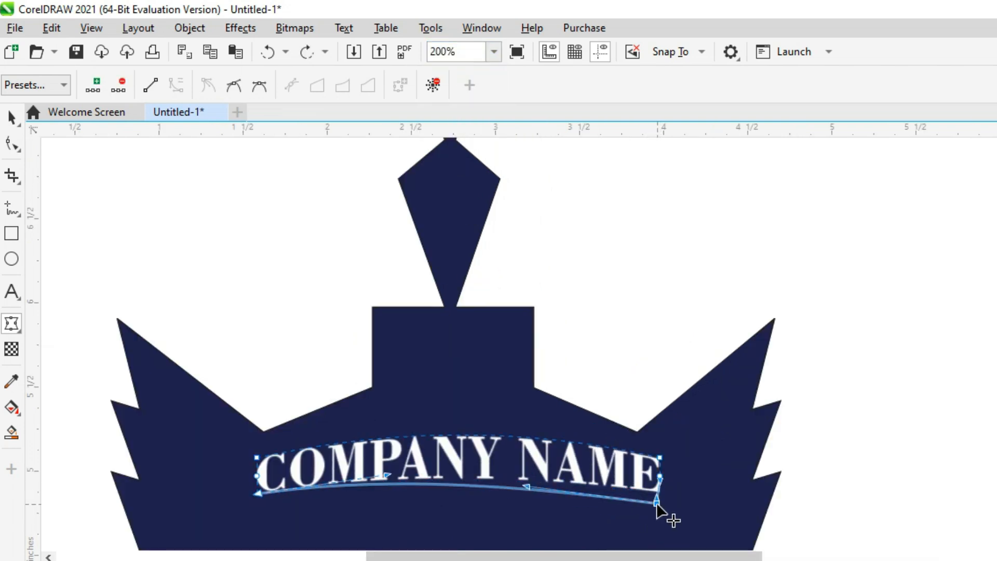
drag(532, 486, 527, 474)
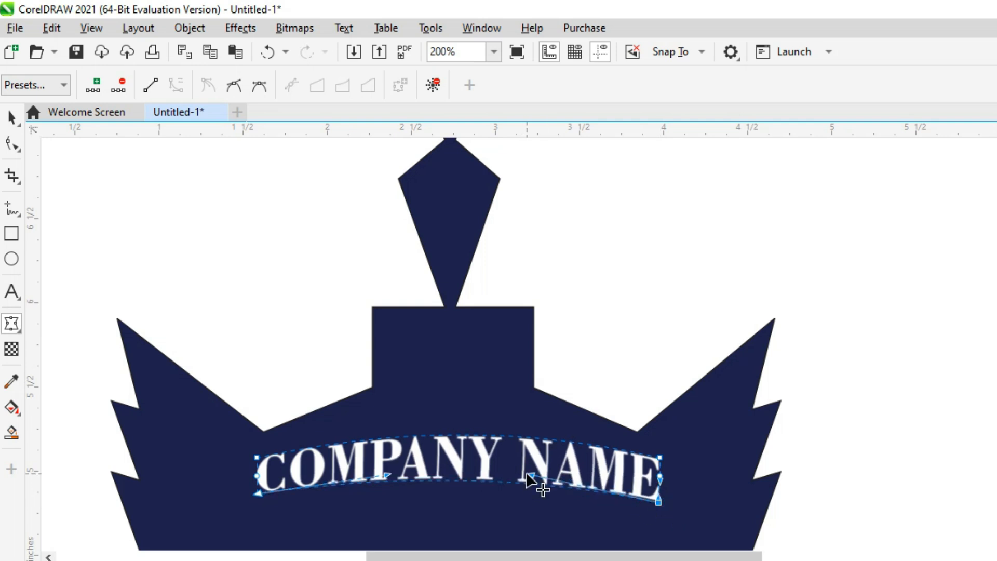
key(space)
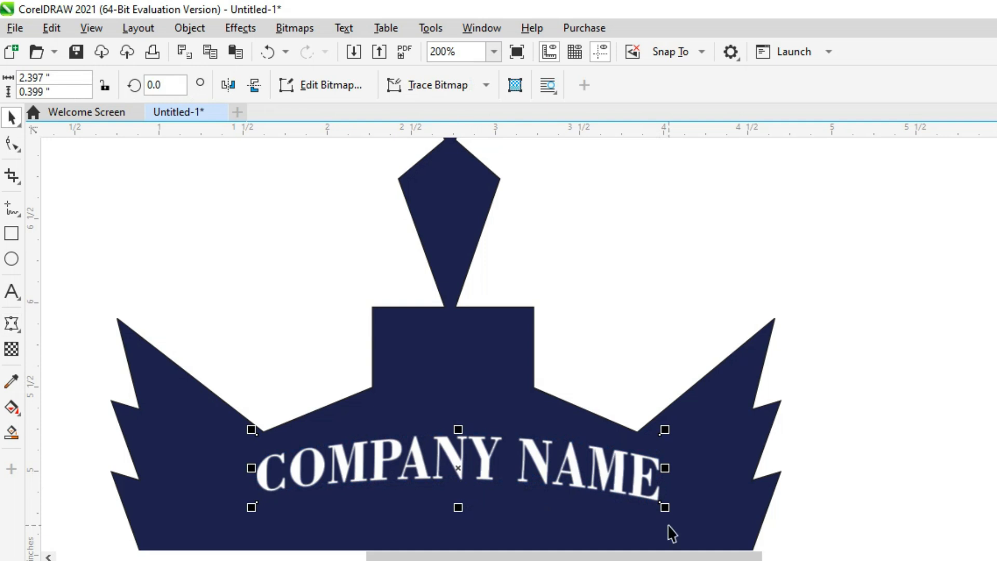
key(F4)
click(799, 502)
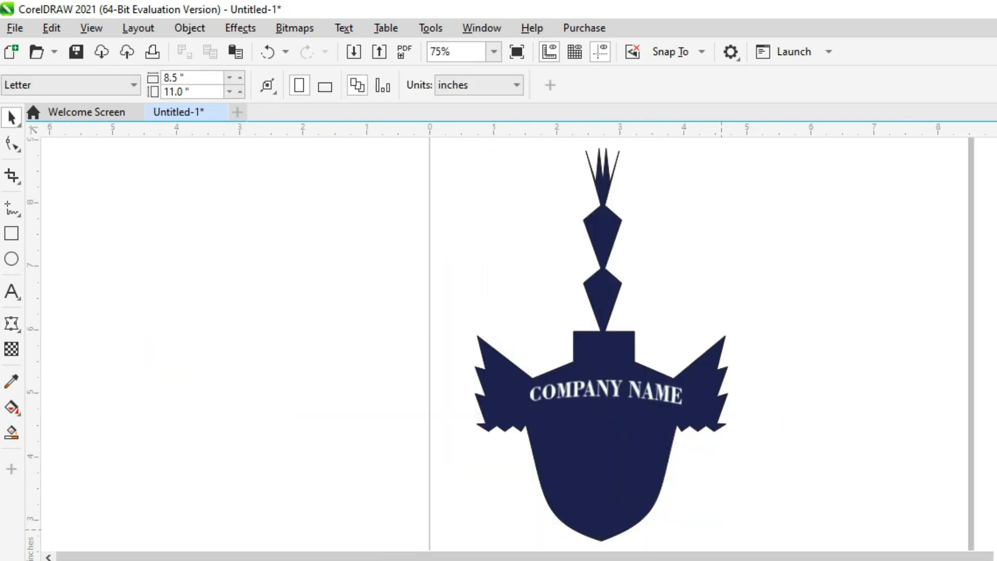
Step: Copy the word MOTTO from the Notepad notes and paste it as artistic text on the empty area beside the logo in CorelDRAW
key(alt+Tab)
double_click(520, 266)
key(ctrl+c)
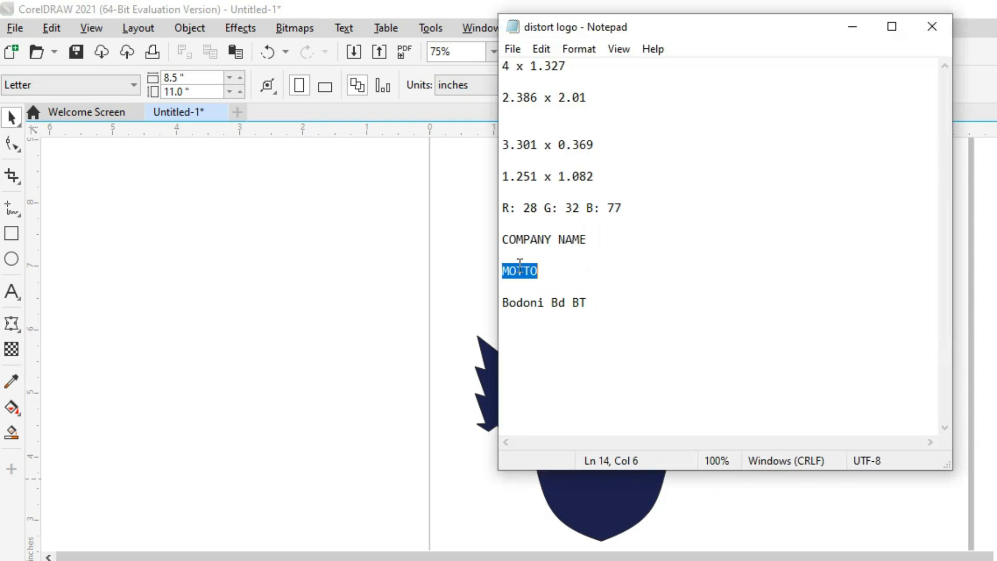
key(alt+Tab)
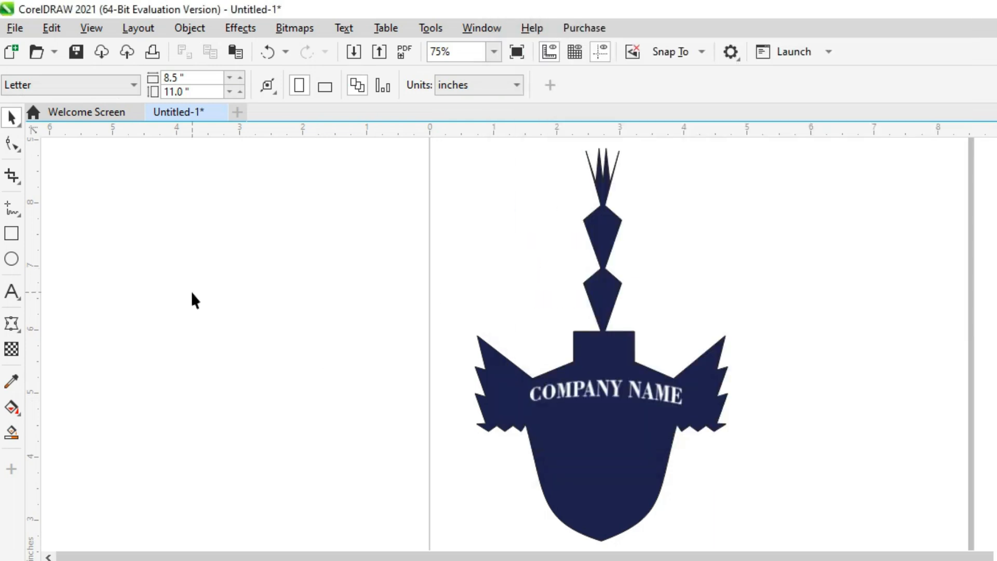
key(F8)
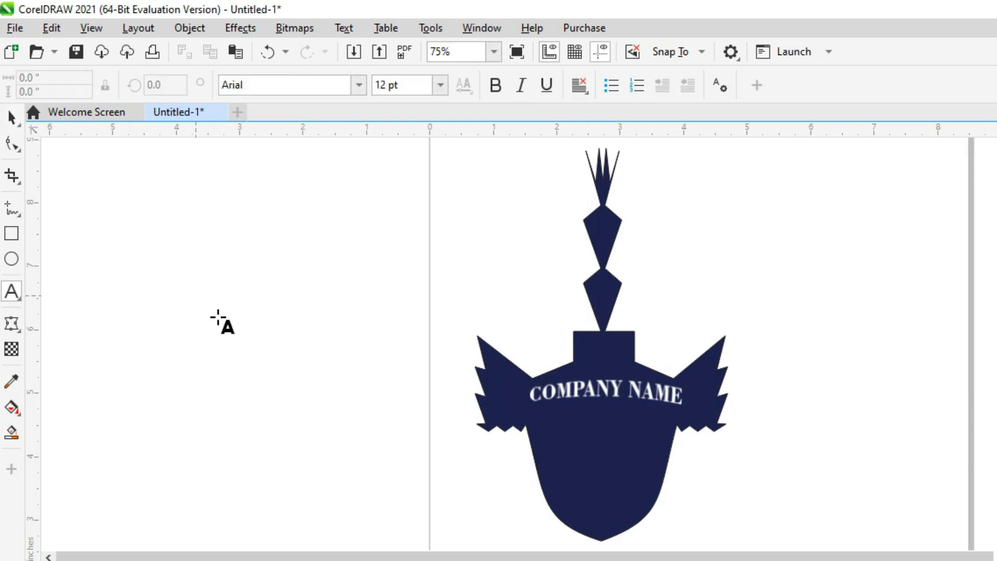
click(219, 323)
key(ctrl+v)
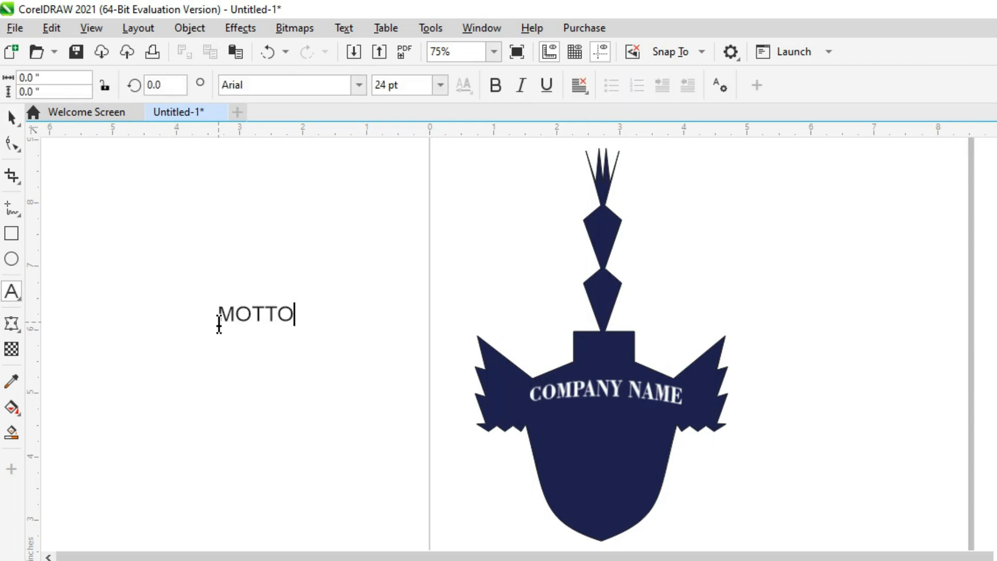
Step: Place the MOTTO text on the shield, centred just below the company name, and colour it white
key(ctrl+space)
drag(252, 321, 606, 430)
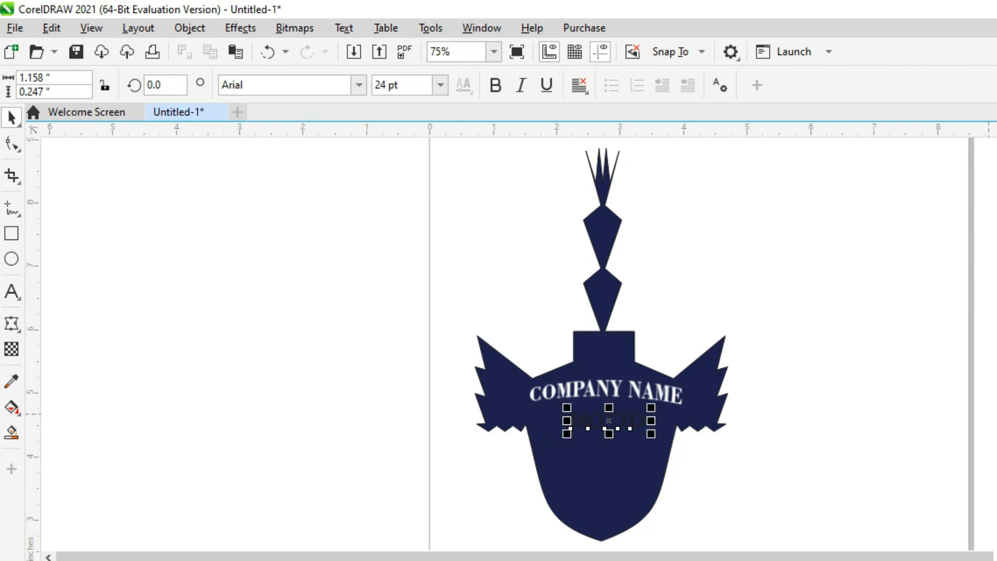
drag(608, 425, 599, 434)
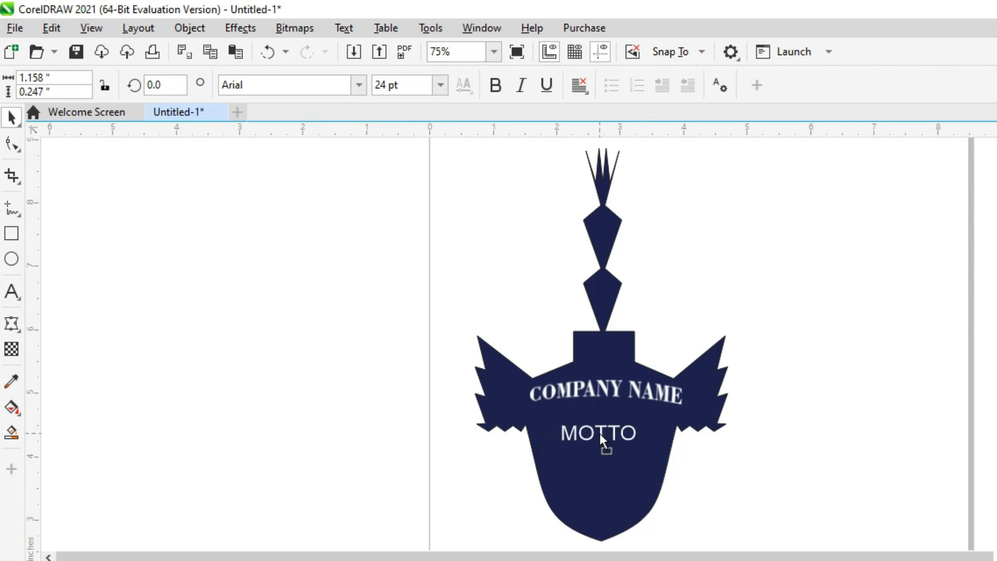
Step: Convert the MOTTO text to a 300 dpi RGB Color (24-bit) bitmap with anti-aliasing and a transparent background
click(295, 27)
click(353, 51)
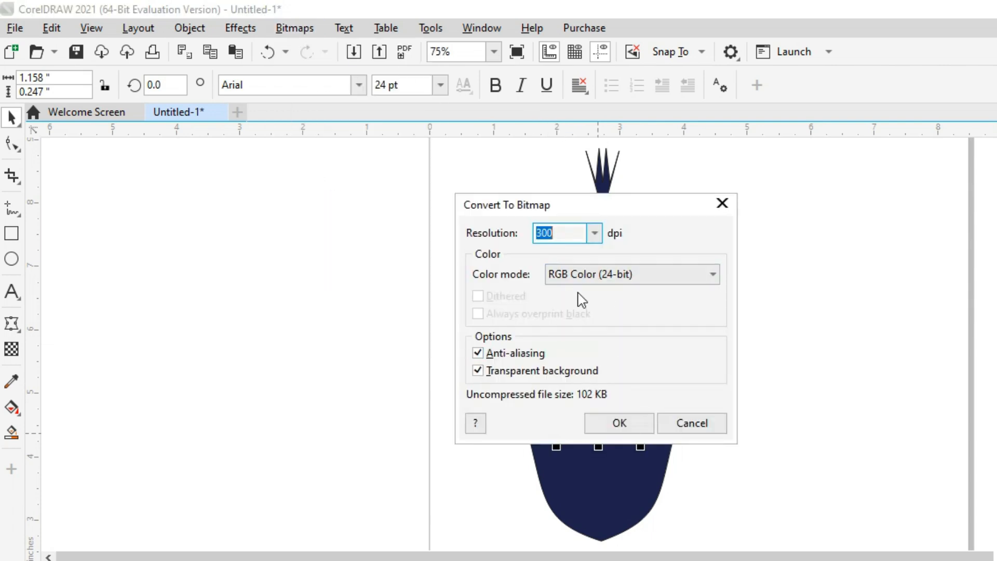
click(618, 430)
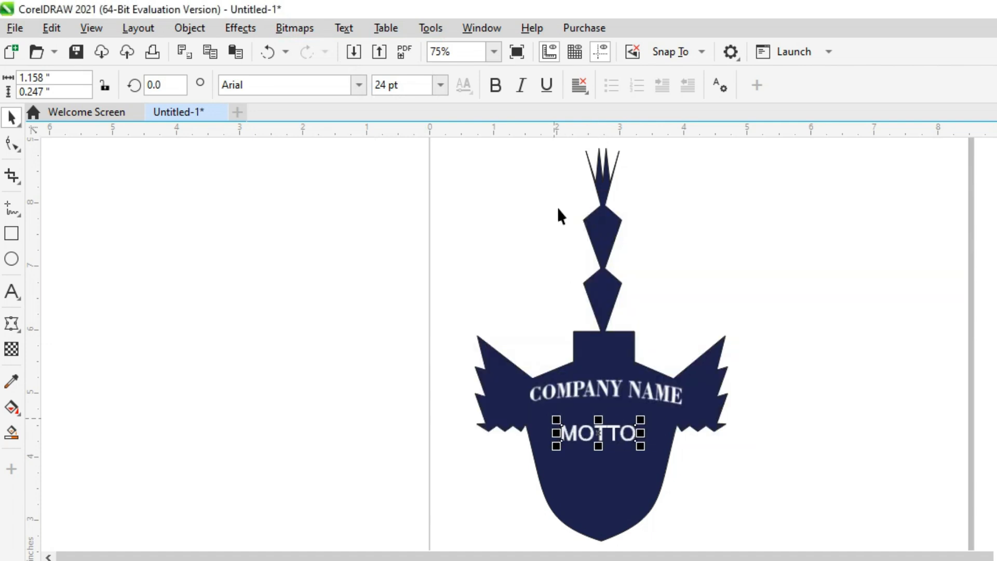
Step: Apply the Envelope tool to the motto bitmap and bend its upper and lower edges into a slight upward arch
click(495, 53)
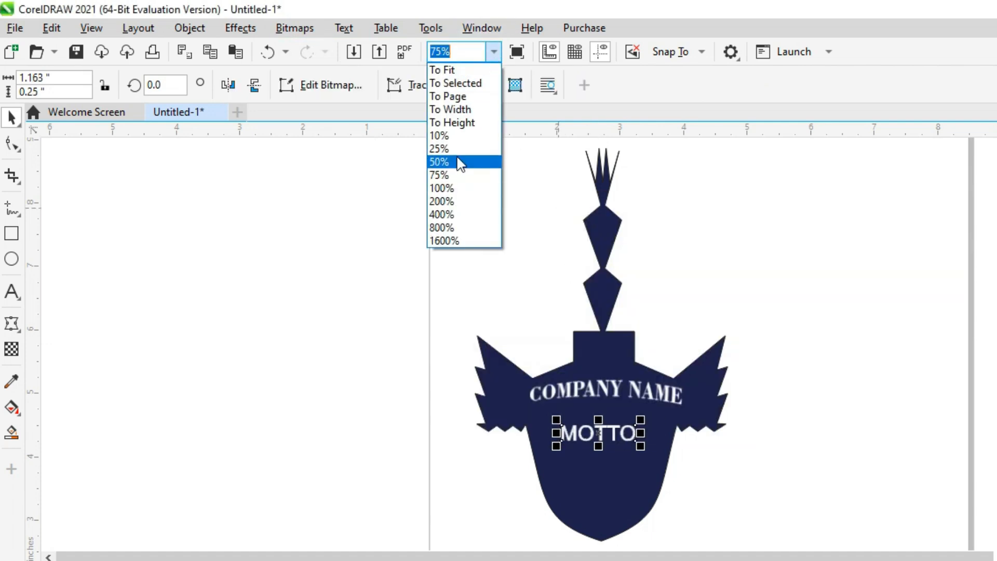
click(438, 195)
click(494, 51)
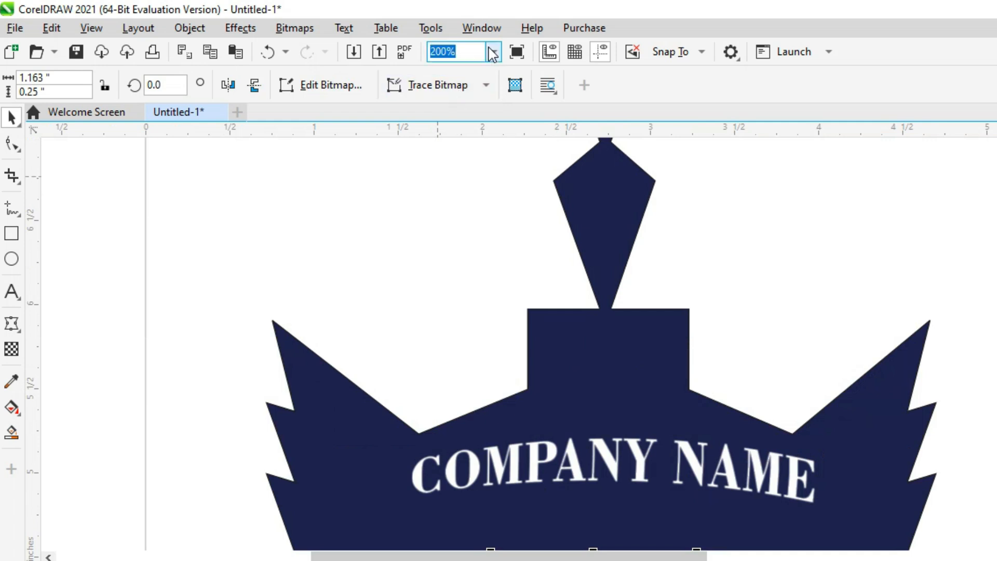
click(433, 190)
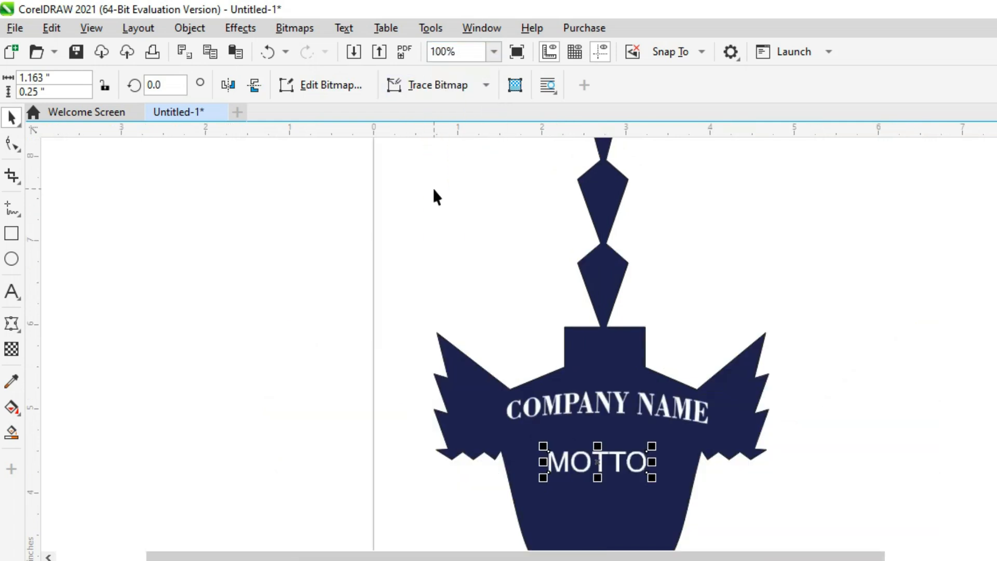
click(12, 324)
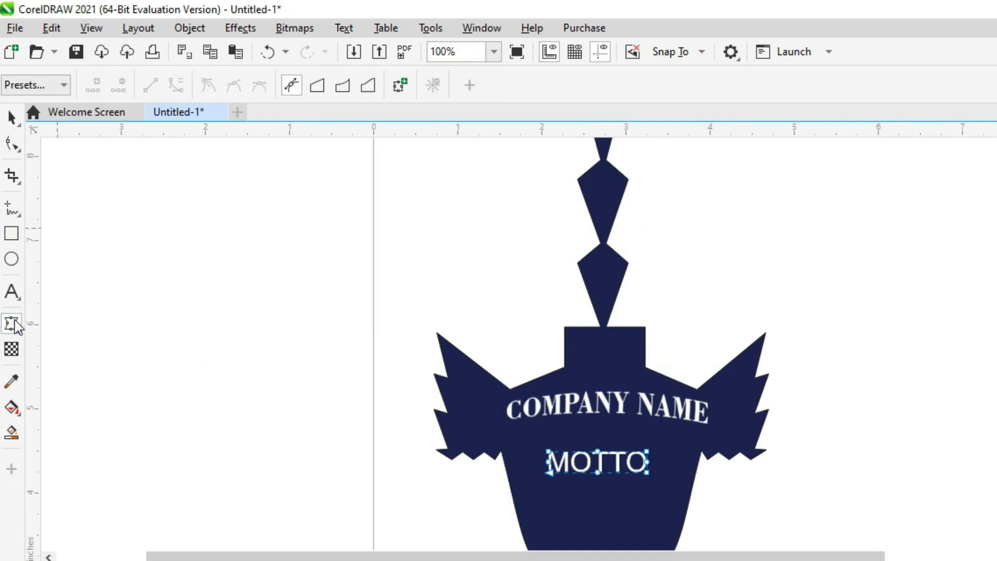
click(599, 453)
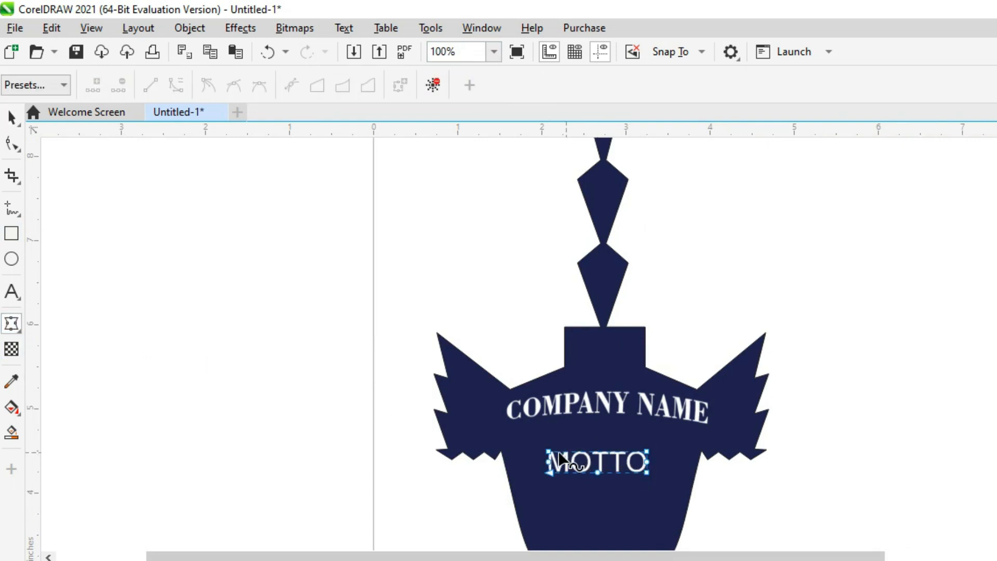
drag(629, 448, 576, 445)
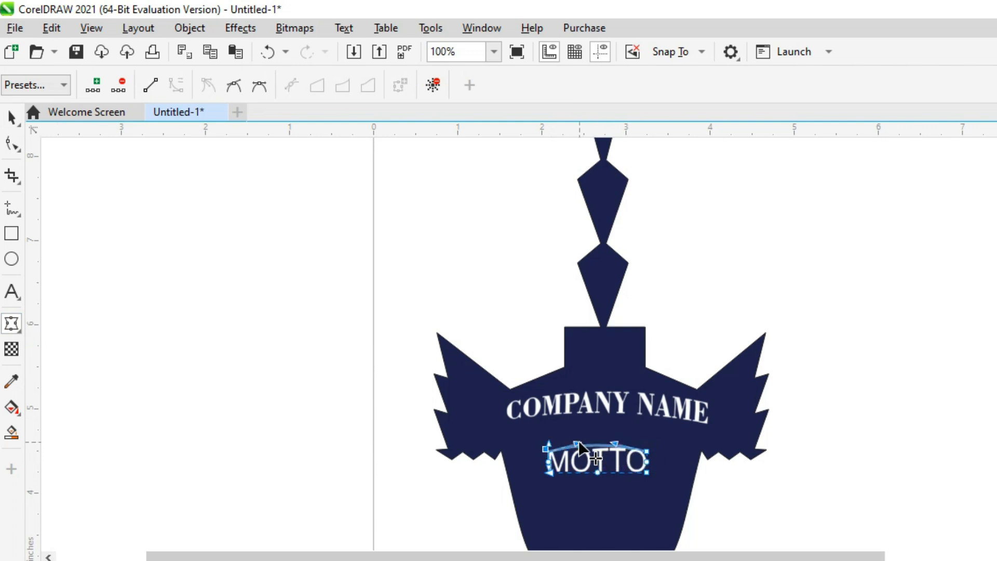
click(595, 474)
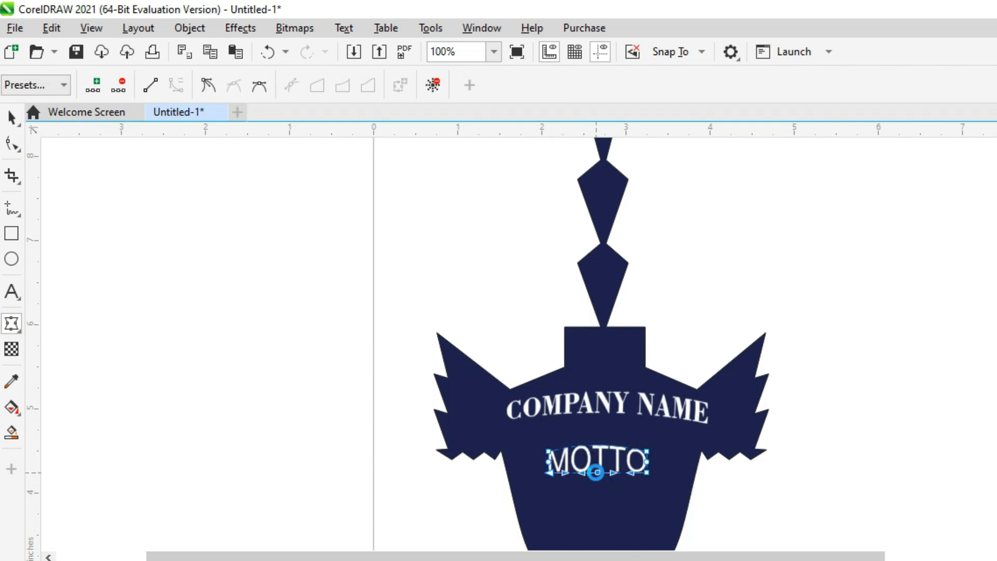
drag(612, 473, 611, 462)
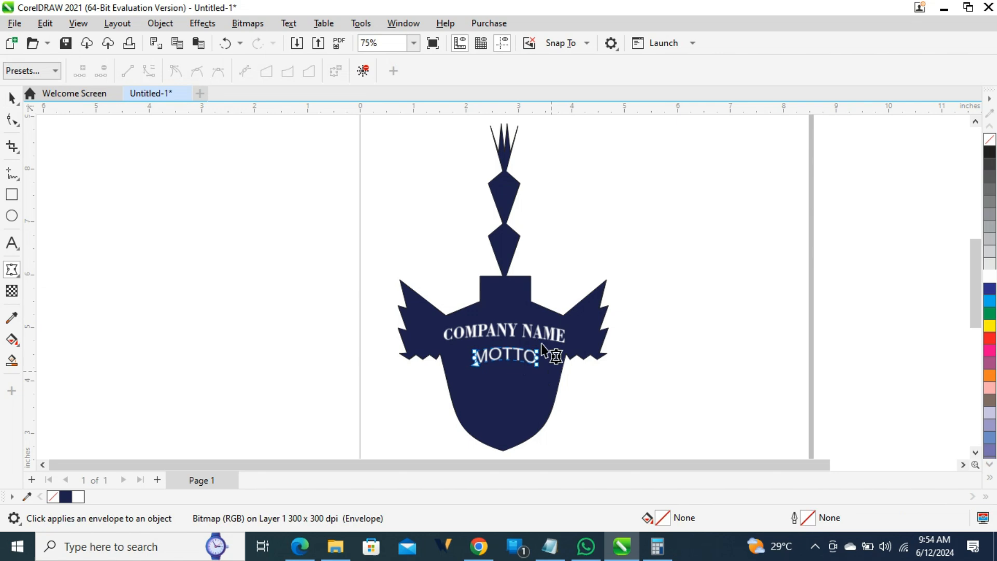
Step: Lower the motto envelope's bottom-right node slightly and raise its curve handle to even the lower arch
click(413, 44)
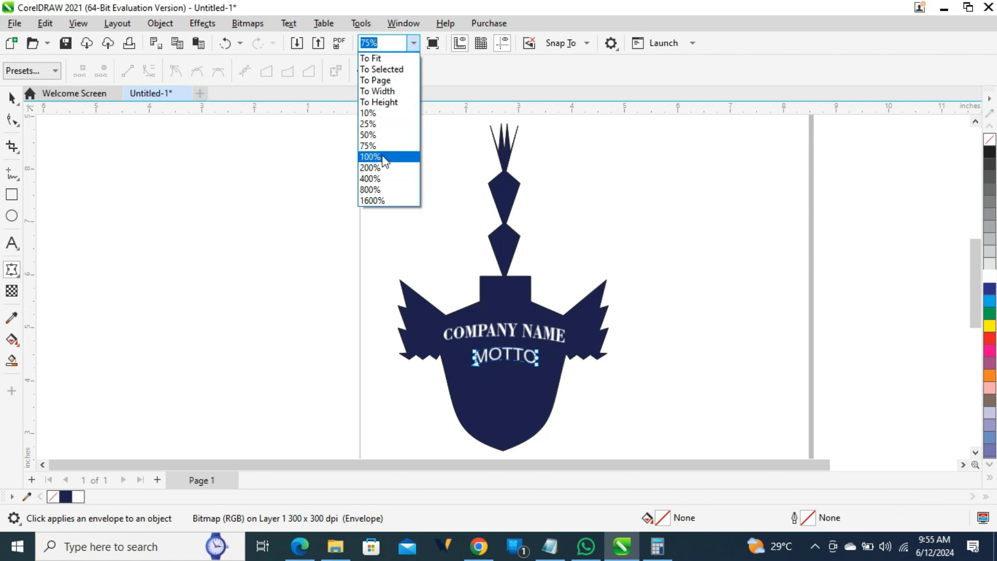
click(370, 168)
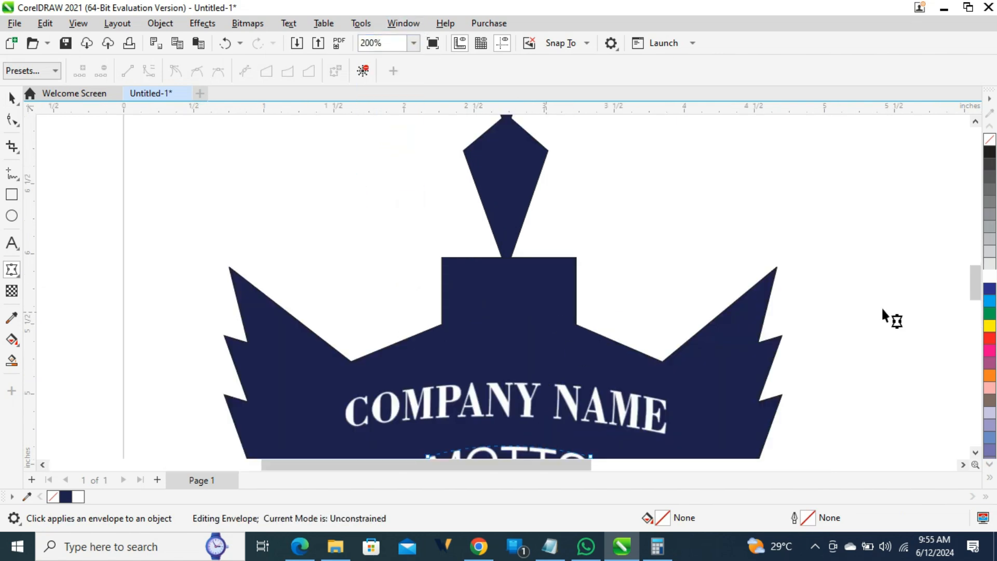
drag(976, 289, 977, 310)
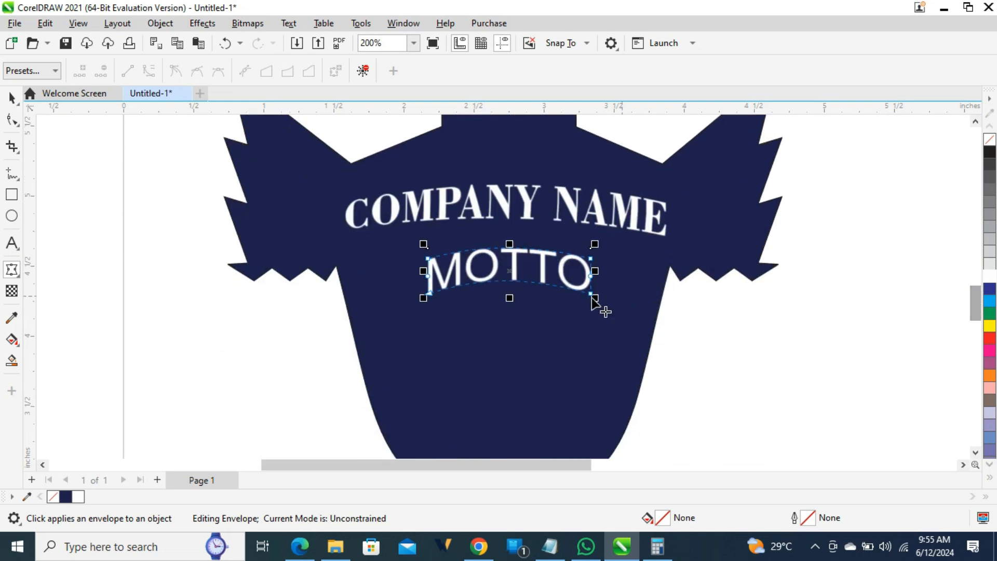
mouse_move(590, 295)
mouse_down()
mouse_move(600, 305)
mouse_move(591, 301)
mouse_up()
drag(516, 285, 528, 277)
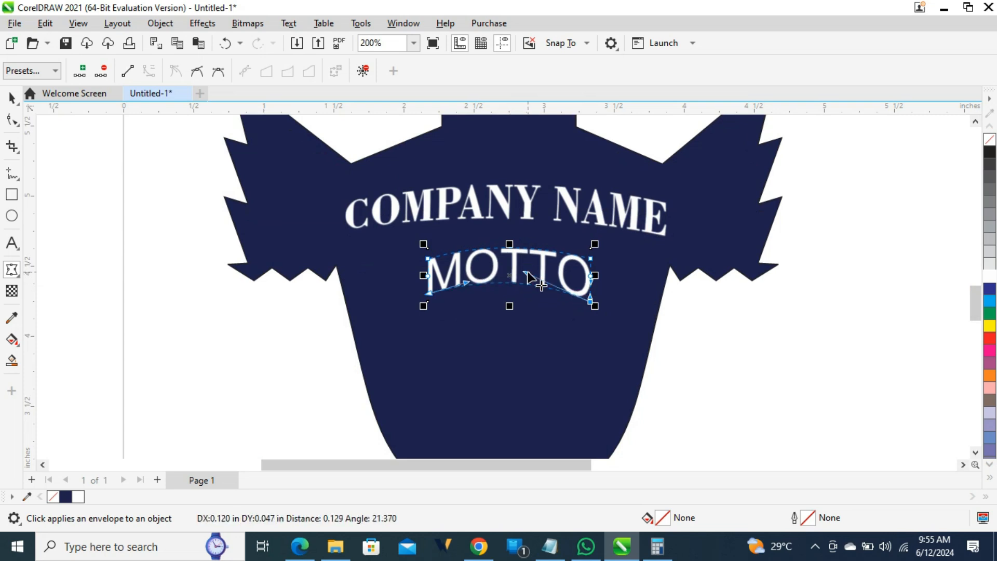
key(F4)
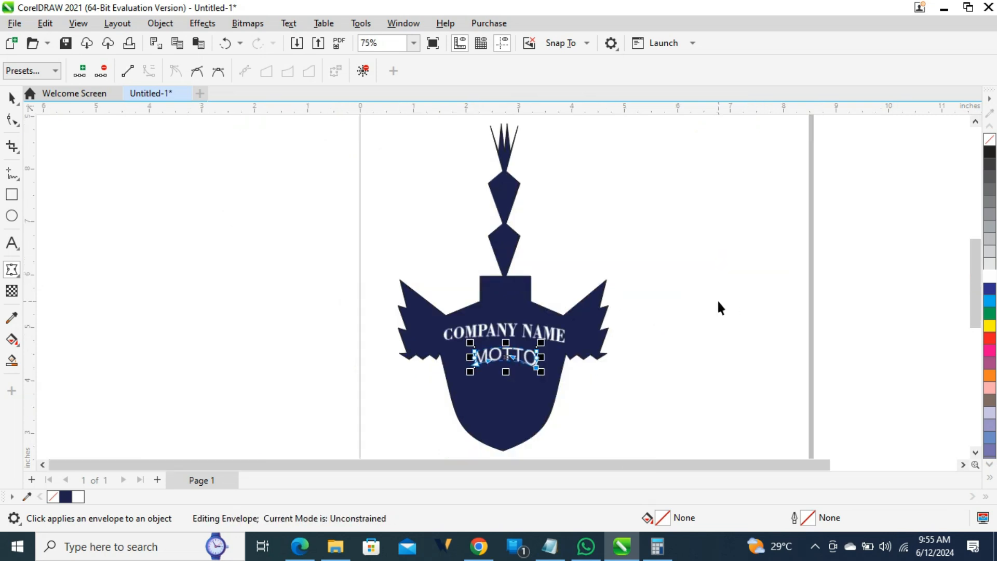